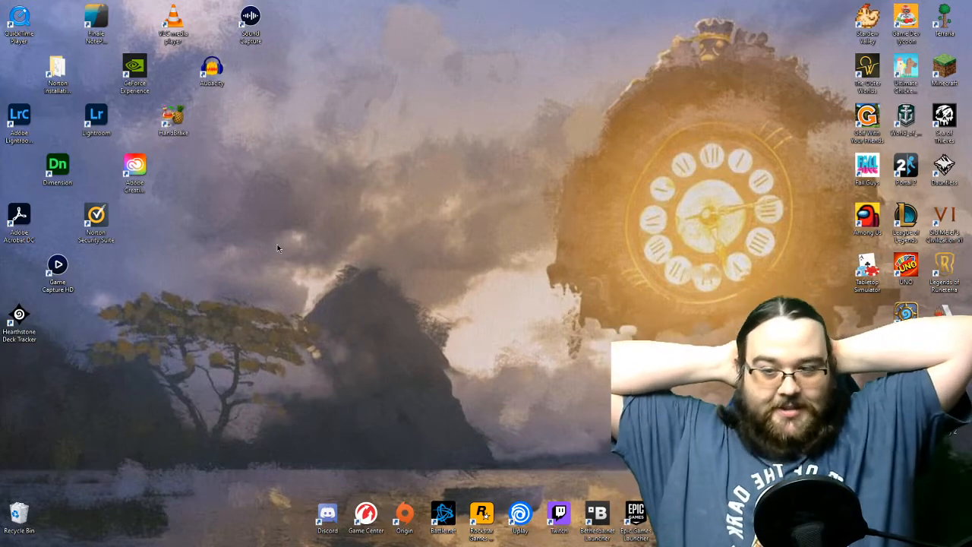
Step: Launch Adobe Creative Cloud from the desktop
double_click(135, 169)
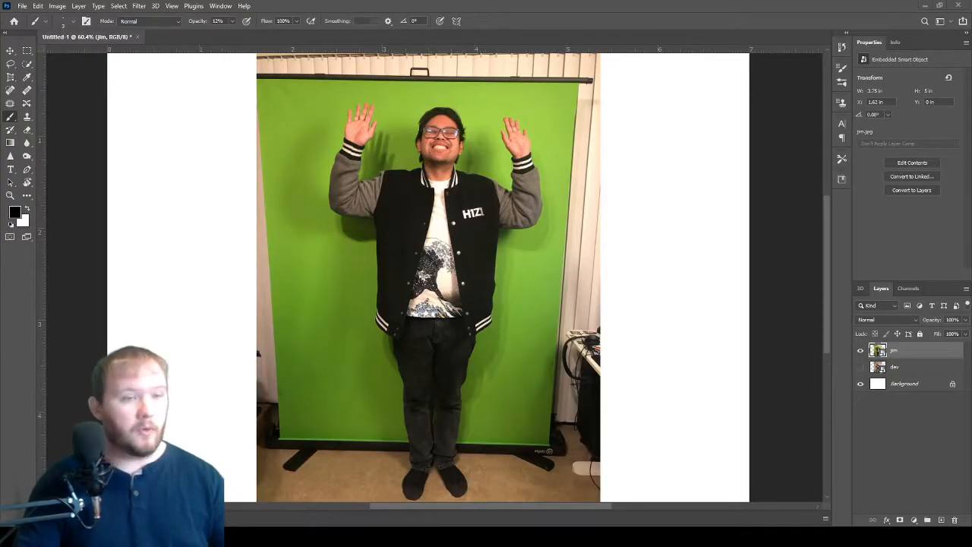
Step: Select the man's shirt, jacket, arms and face in the green-screen photo with the Quick Selection tool
scroll(401, 303, up, 3)
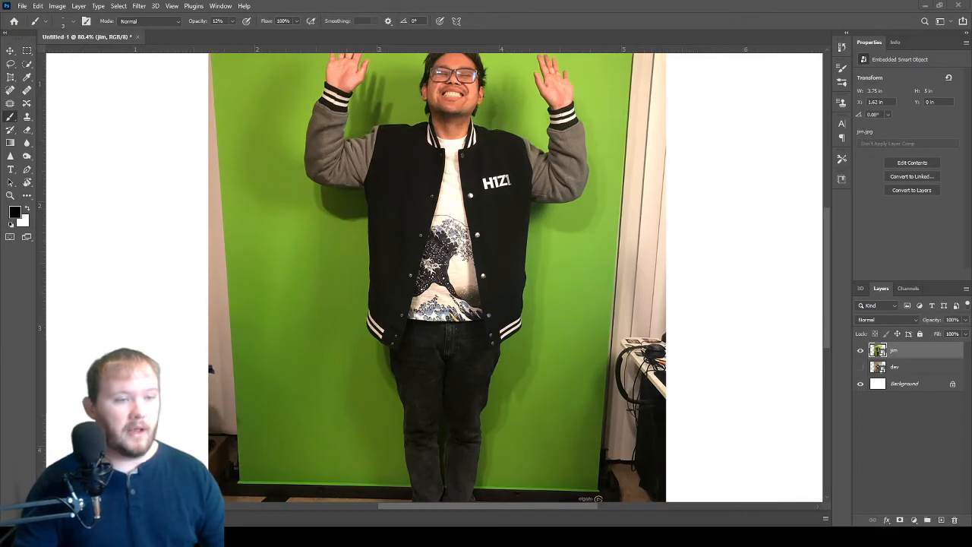
key(w)
scroll(491, 298, down, 4)
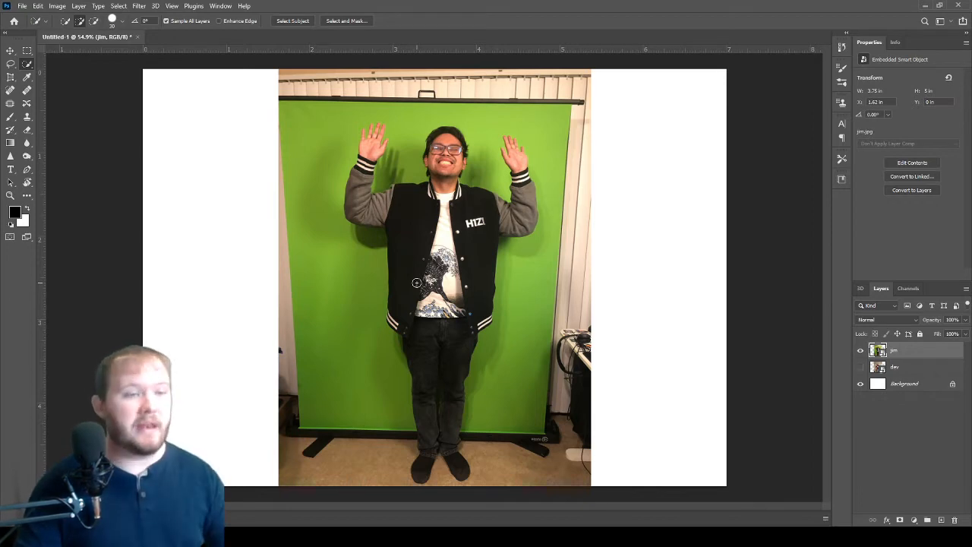
scroll(438, 292, up, 4)
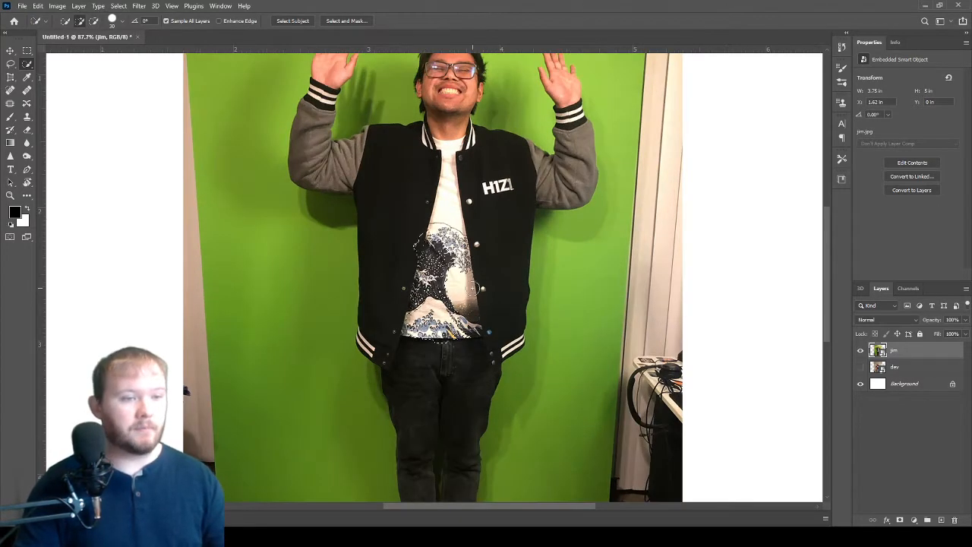
drag(446, 270, 442, 232)
scroll(446, 196, down, 2)
drag(446, 198, 447, 182)
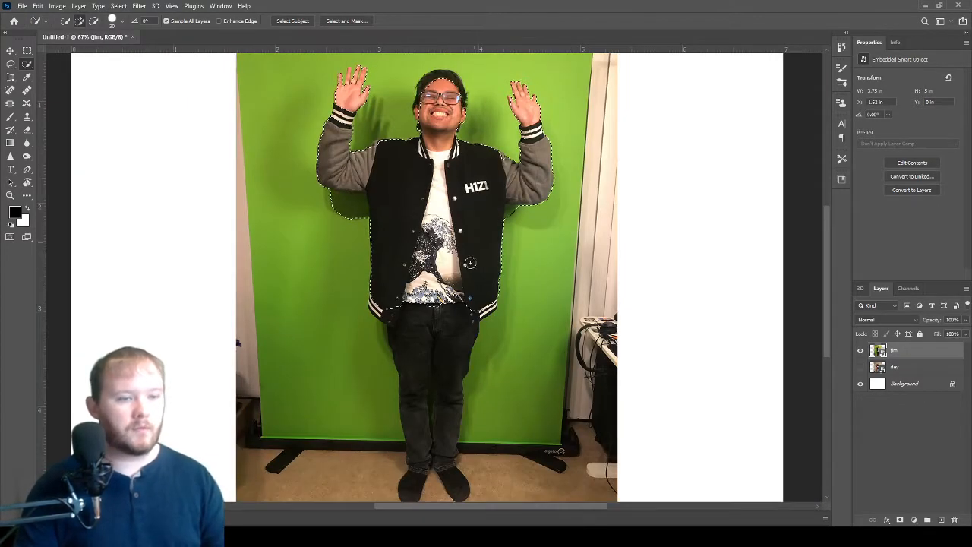
Step: Refine the quick selection along the man's body, leaving the green shadow under his raised arm out of it
scroll(386, 206, up, 10)
drag(393, 269, 305, 260)
scroll(319, 256, down, 3)
scroll(363, 226, up, 8)
mouse_move(325, 207)
mouse_down()
mouse_move(371, 205)
mouse_move(417, 222)
mouse_up()
Step: Reduce the selection brush size and refine the selection around the fingers of the man's raised hand
scroll(389, 292, down, 10)
scroll(371, 75, up, 10)
key(bracketleft)
key(bracketleft)
key(bracketleft)
key(bracketleft)
key(bracketleft)
key(bracketleft)
key(bracketleft)
key(bracketleft)
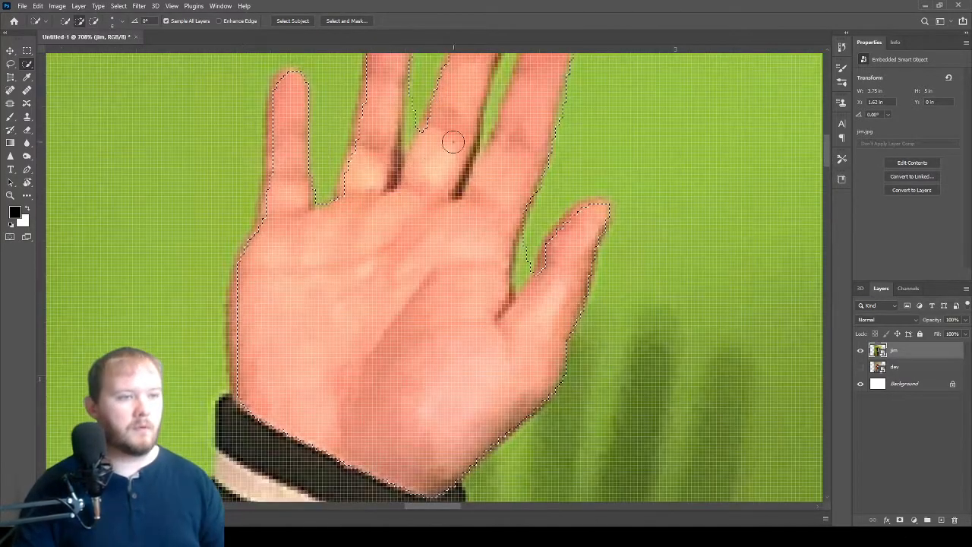
scroll(435, 64, down, 4)
scroll(517, 114, up, 3)
drag(341, 256, 346, 226)
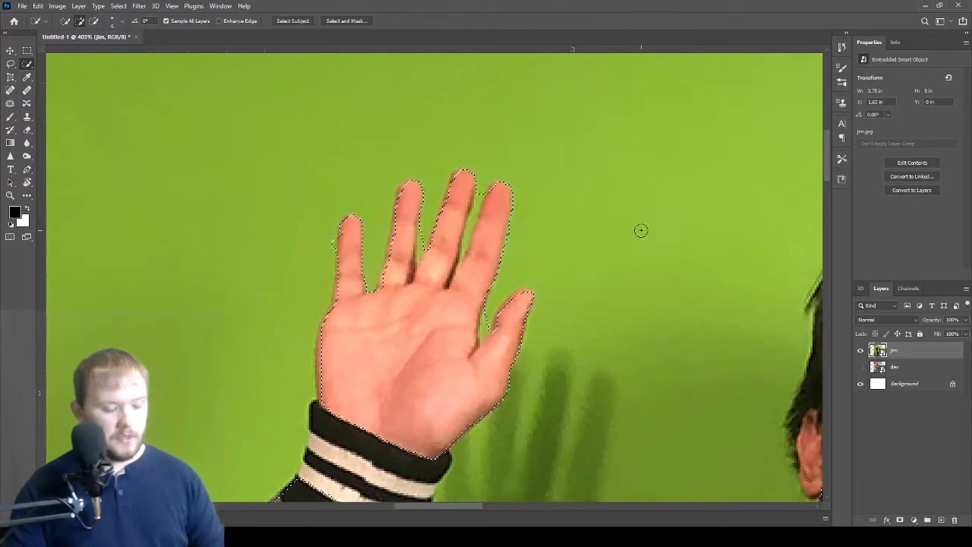
Step: Add the man's hair to the selection up to the top of his head
scroll(640, 230, down, 6)
scroll(718, 404, up, 5)
scroll(719, 404, down, 2)
scroll(718, 404, down, 3)
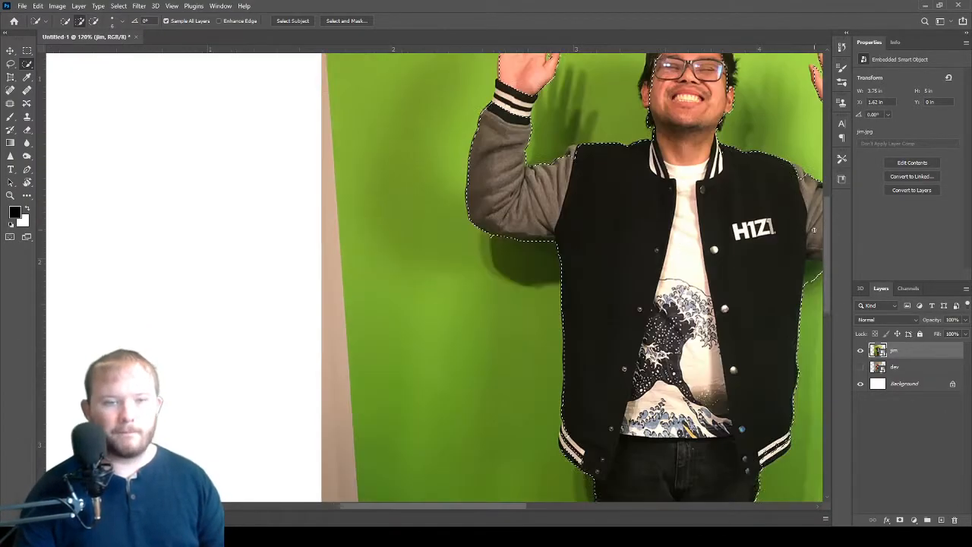
scroll(683, 303, down, 2)
scroll(411, 213, up, 4)
drag(411, 213, 422, 83)
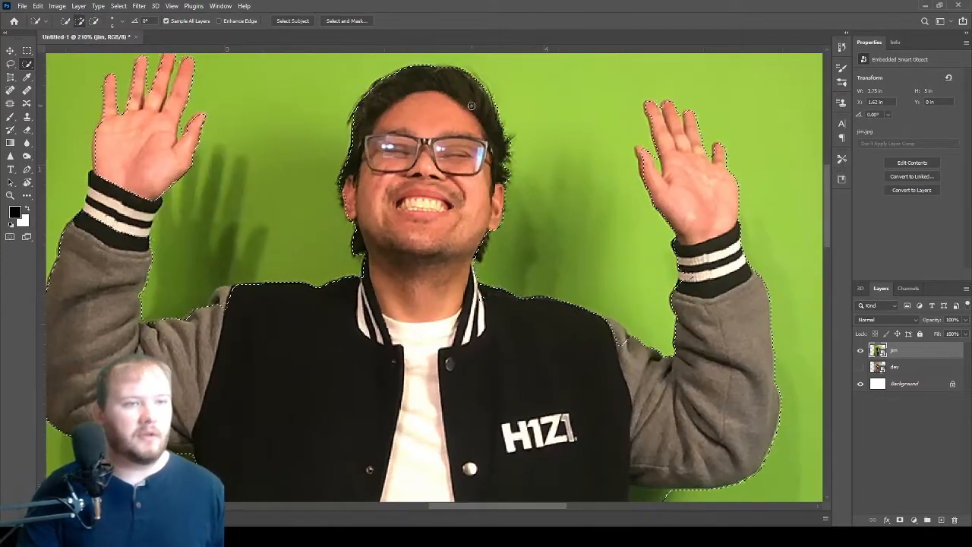
Step: Subtract the green shadow below the sleeve on the jacket's logo side from the selection
scroll(701, 301, down, 4)
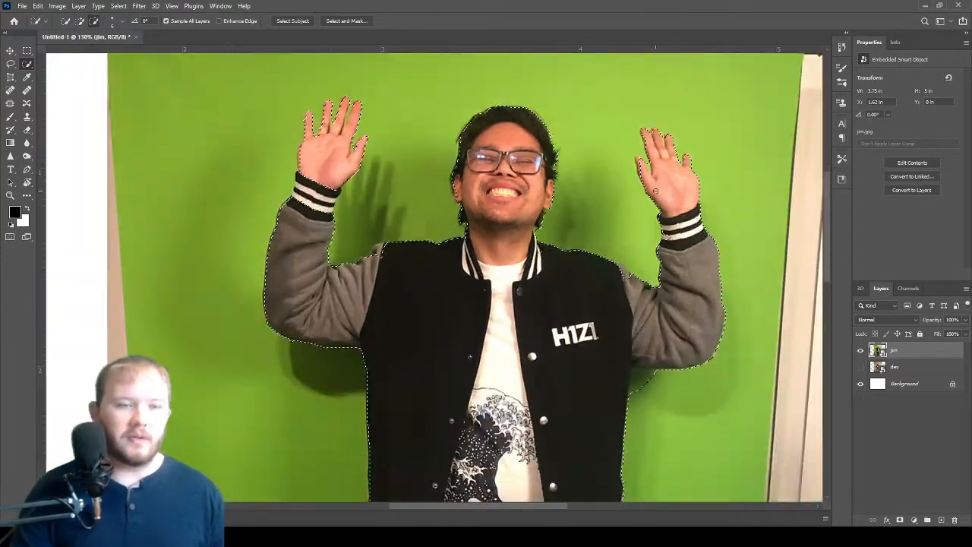
scroll(497, 216, up, 2)
scroll(492, 303, up, 3)
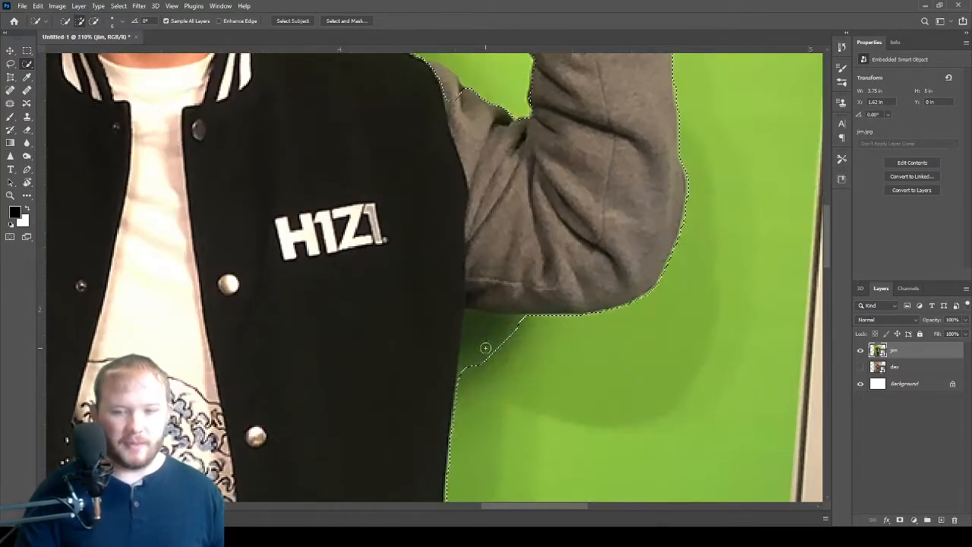
scroll(523, 329, down, 5)
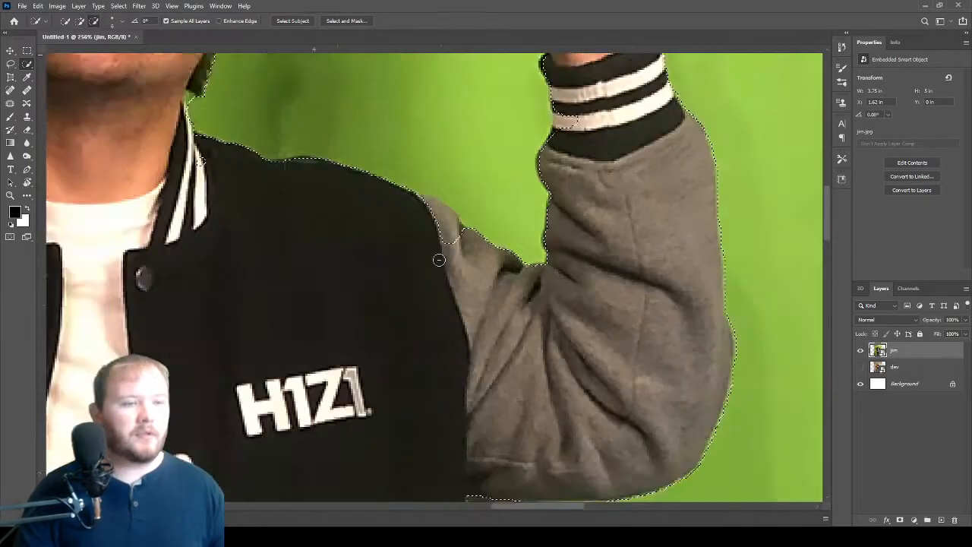
Step: Mask the photo layer with the selection to hide the green-screen background
scroll(429, 326, up, 4)
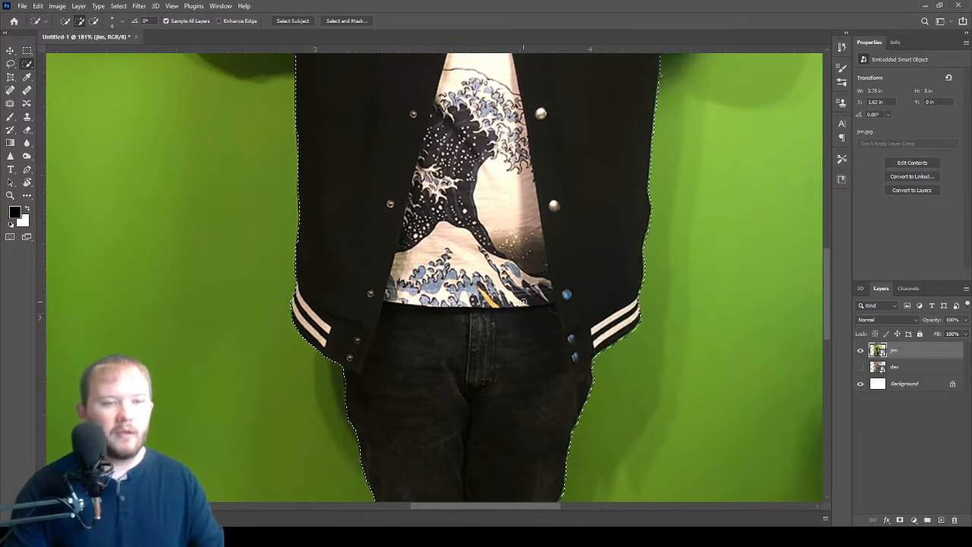
scroll(510, 456, down, 3)
scroll(348, 110, up, 2)
click(900, 520)
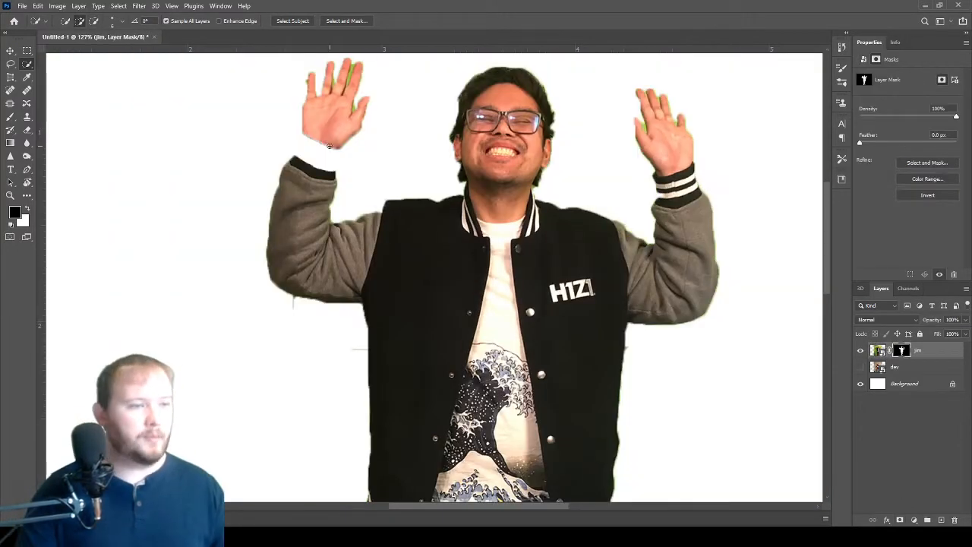
Step: Restore the missing striped cuff by painting white on the layer mask with the Brush at 100% opacity
key(b)
drag(316, 147, 306, 159)
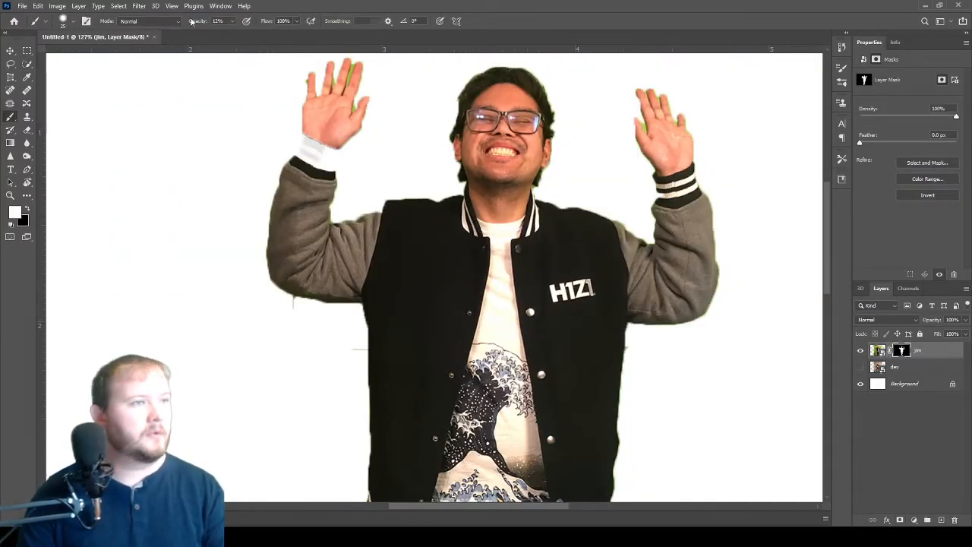
drag(193, 22, 261, 22)
mouse_move(310, 149)
mouse_down()
mouse_move(319, 158)
mouse_move(330, 144)
mouse_up()
Step: Reveal a small spot of green backdrop beside the striped cuff in white and paint it out in black
click(342, 176)
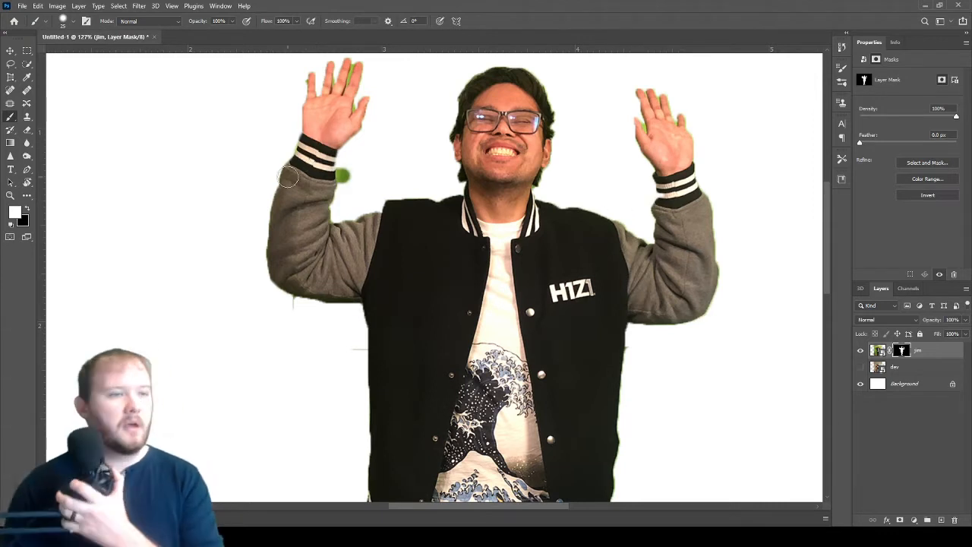
key(x)
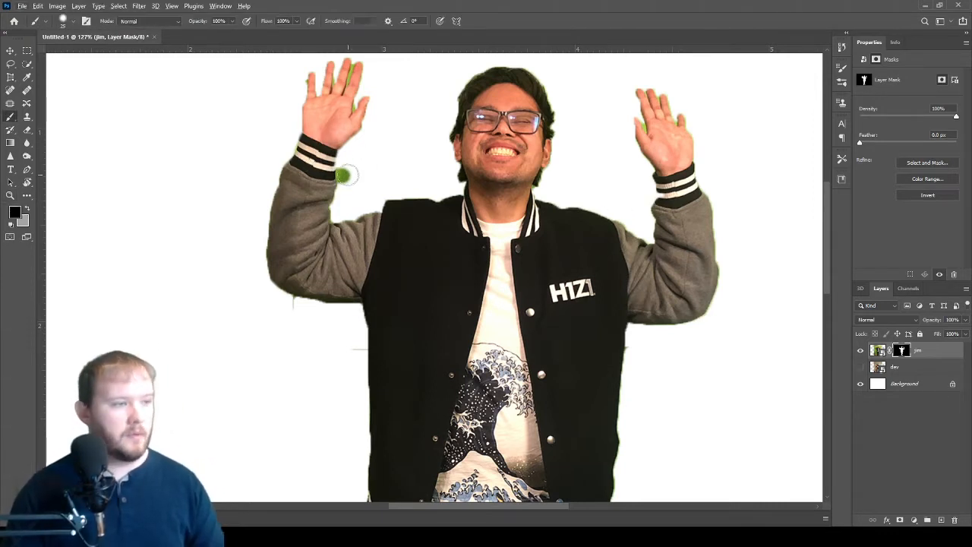
key(x)
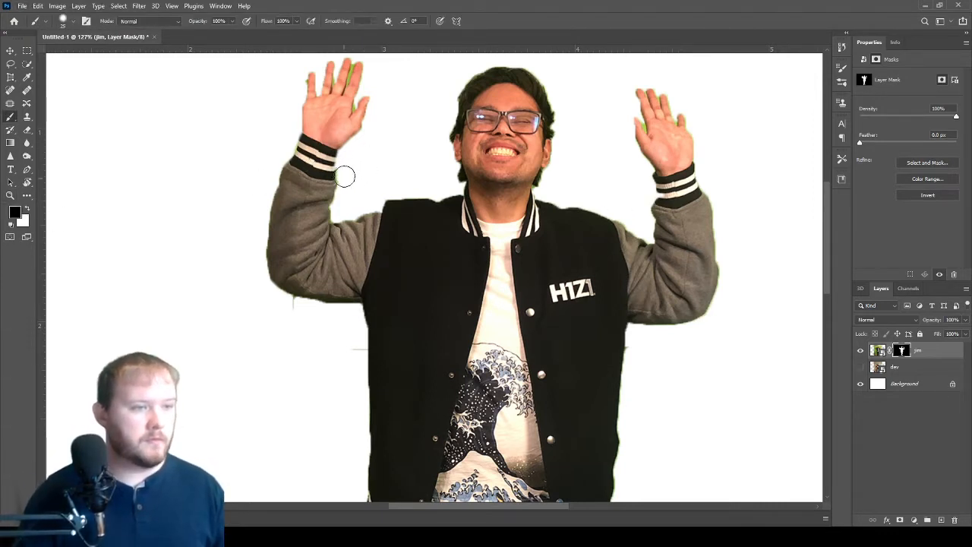
Step: Open the layer mask in Select and Mask and inspect the whole cutout's edges against the red overlay
key(ctrl+alt+r)
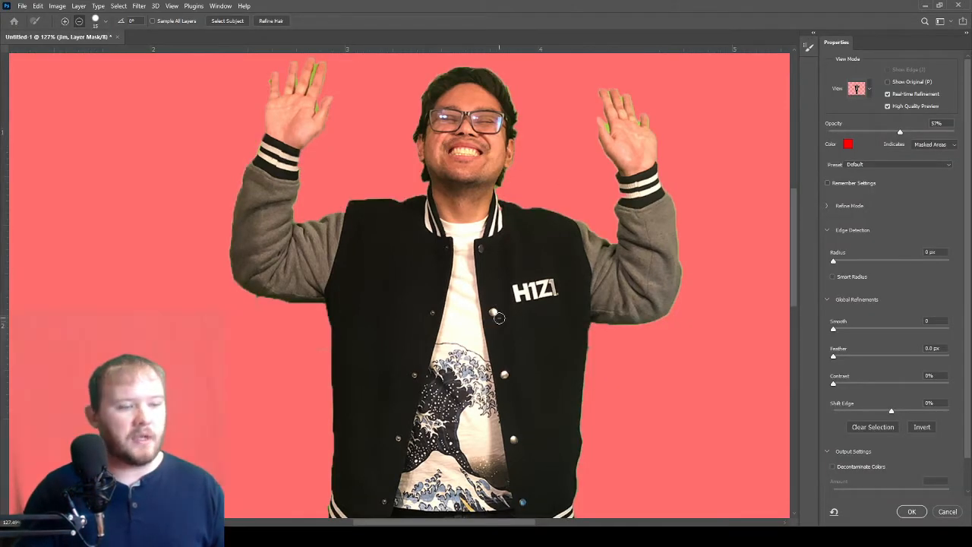
scroll(520, 338, down, 3)
scroll(503, 334, up, 4)
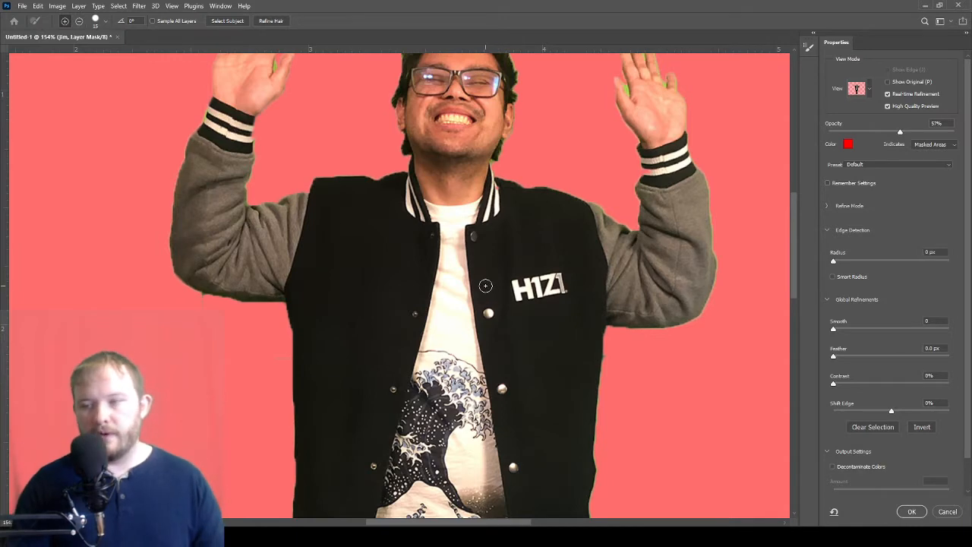
scroll(641, 267, down, 2)
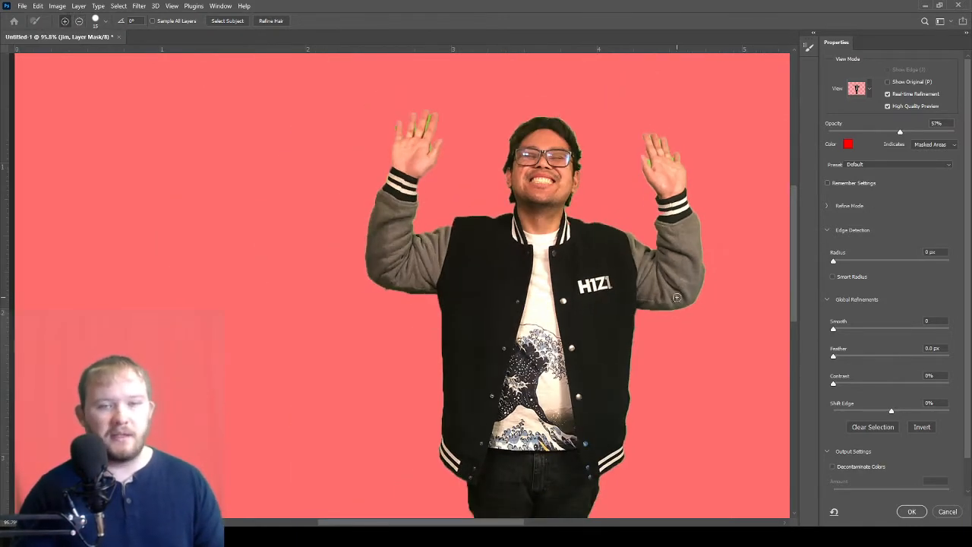
scroll(638, 288, up, 4)
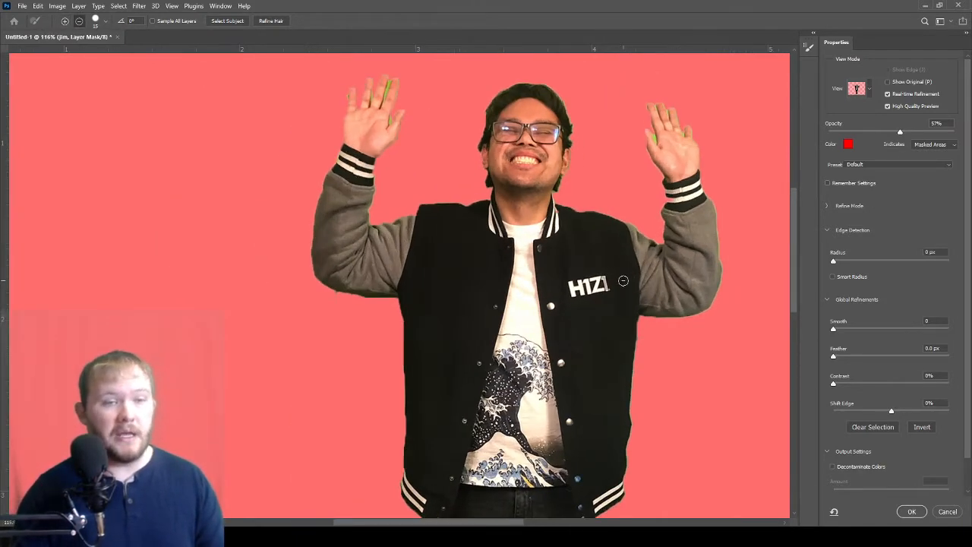
scroll(646, 277, down, 4)
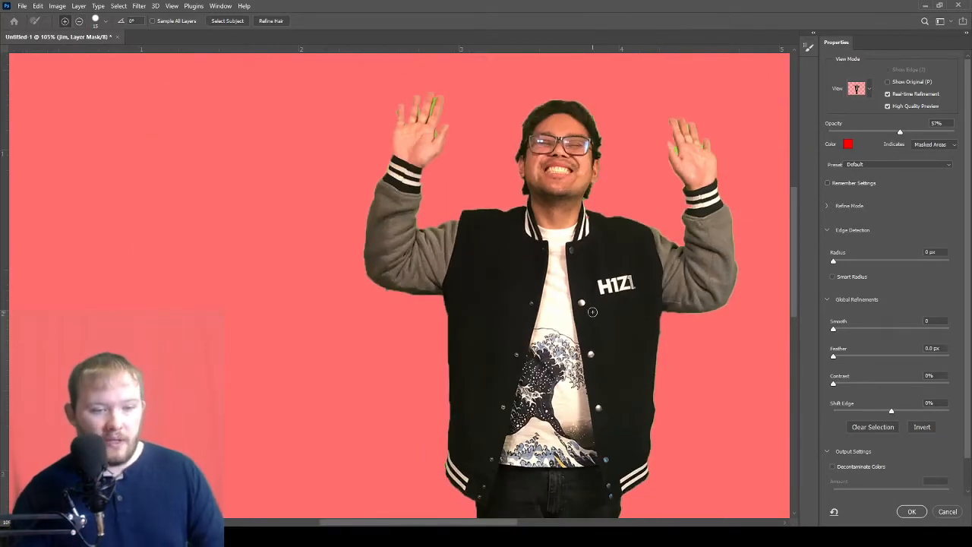
scroll(593, 311, down, 2)
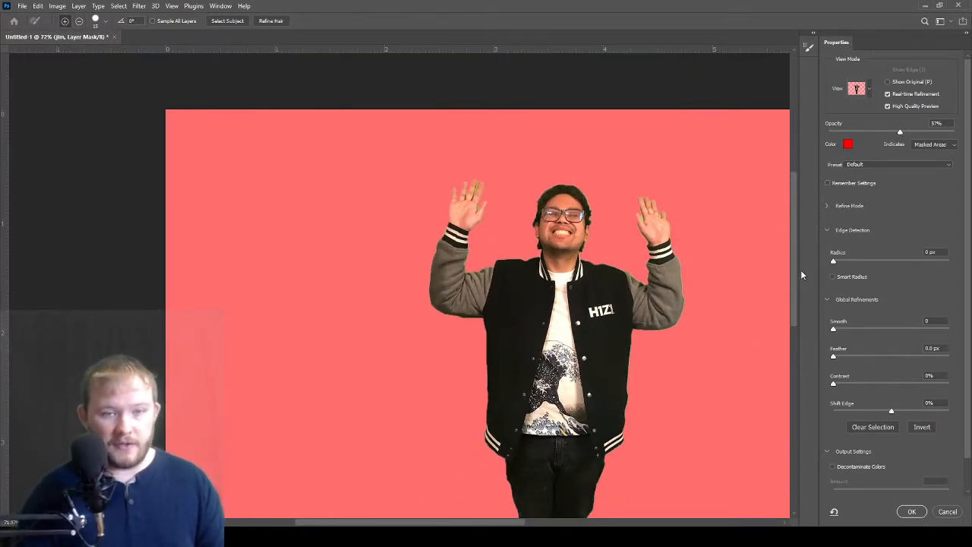
drag(795, 275, 793, 354)
scroll(551, 364, up, 2)
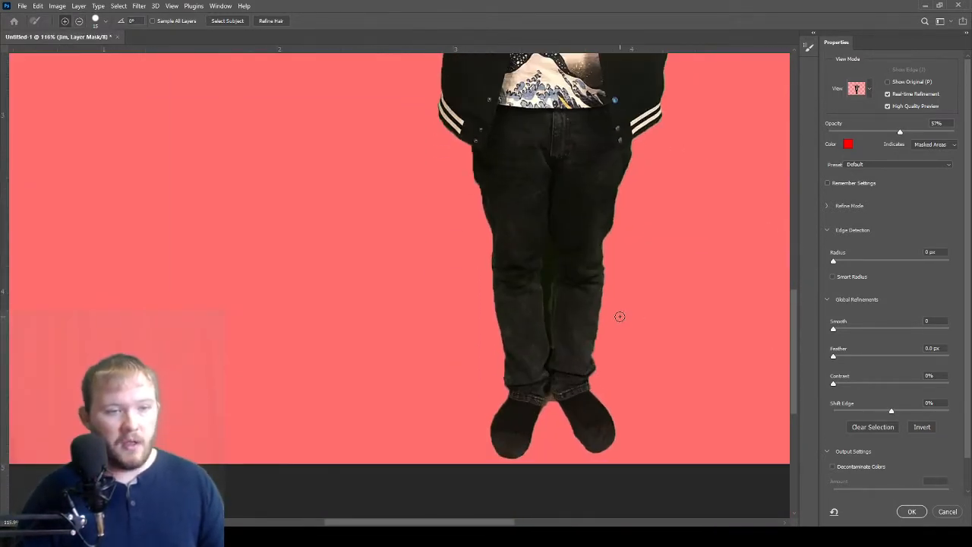
scroll(624, 309, down, 3)
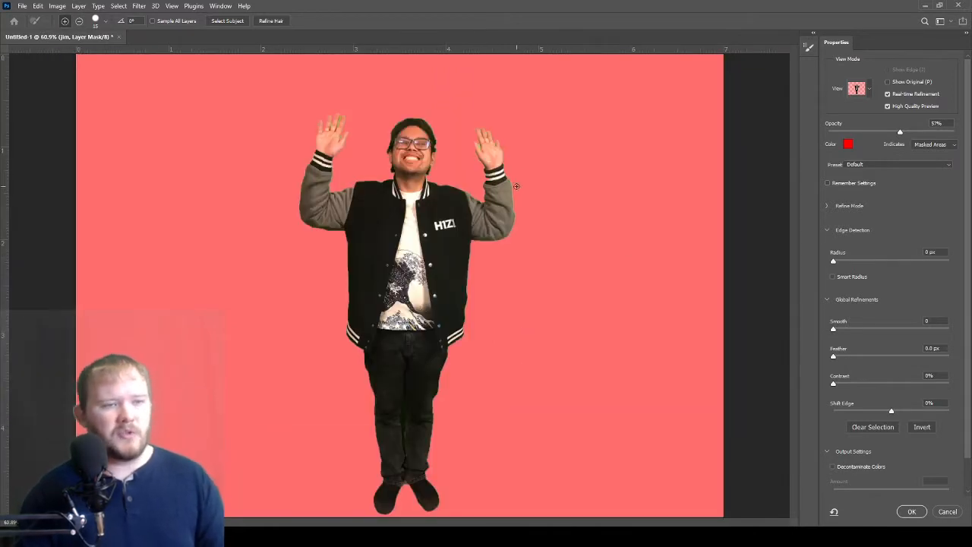
scroll(473, 208, up, 3)
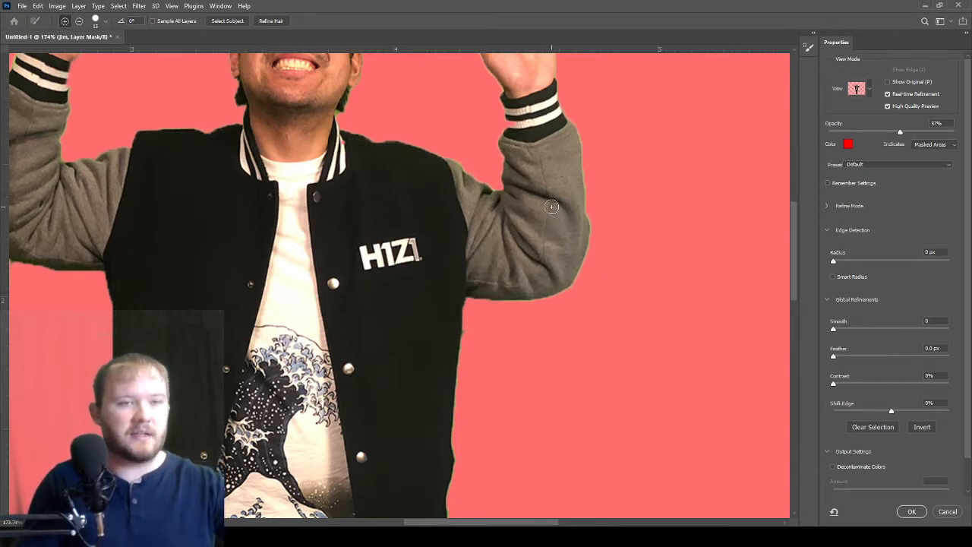
scroll(555, 199, down, 1)
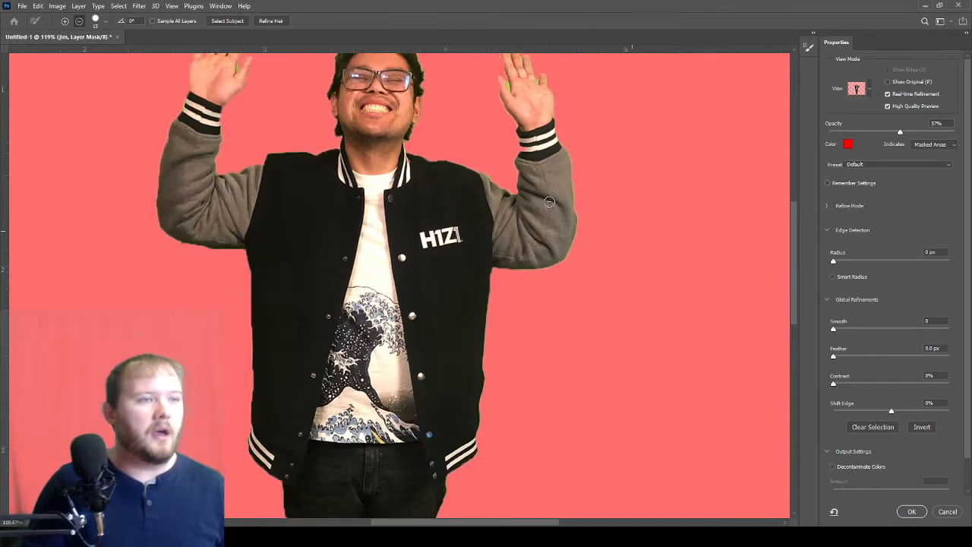
scroll(548, 203, down, 1)
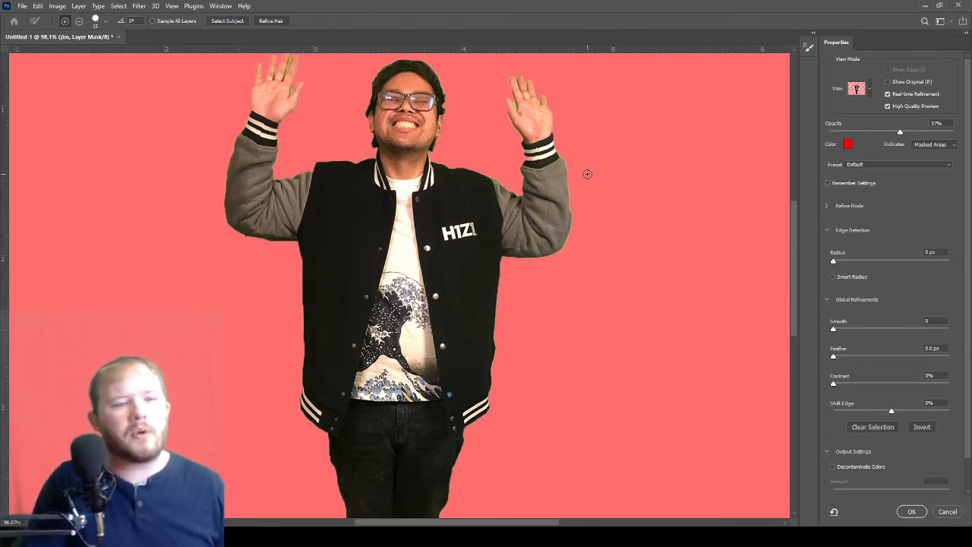
Step: Refine the mask edge around the grey sleeve's elbow beside the H1Z1 logo in Select and Mask
alt+scroll(587, 174, up, 5)
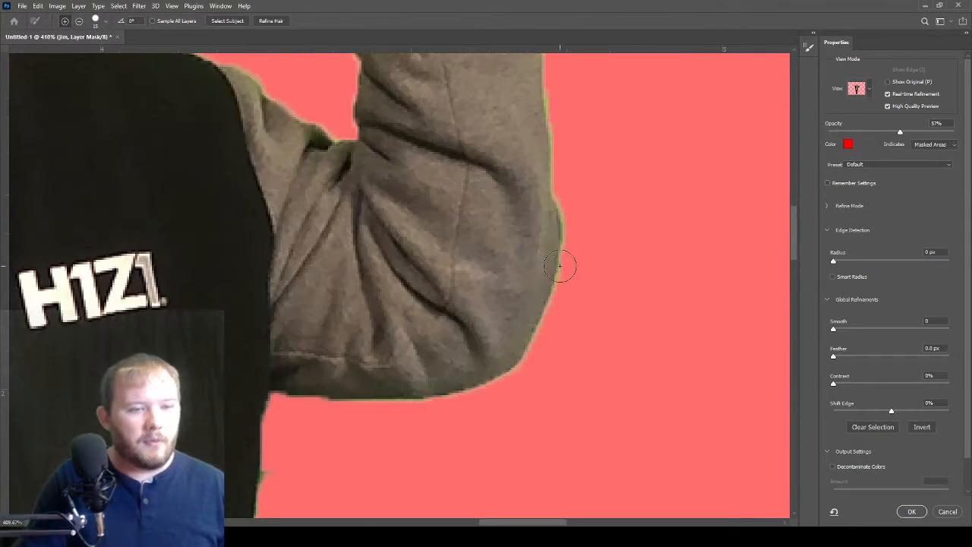
scroll(560, 258, down, 1)
alt+scroll(571, 214, up, 2)
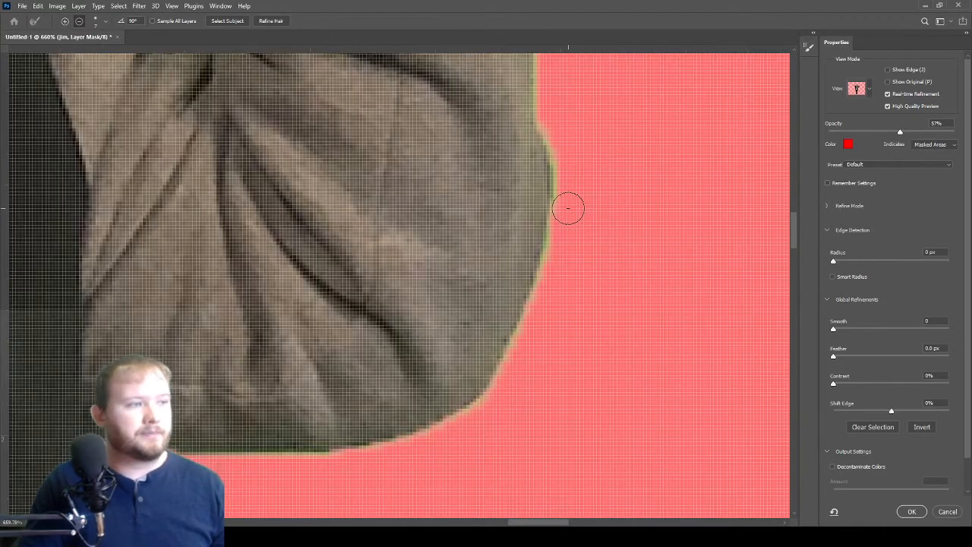
alt+scroll(568, 208, down, 4)
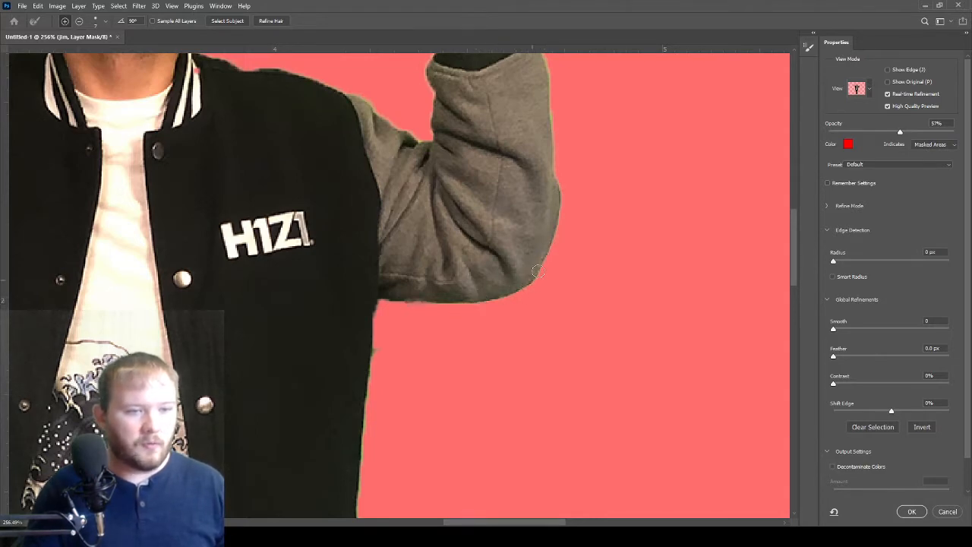
scroll(564, 155, up, 1)
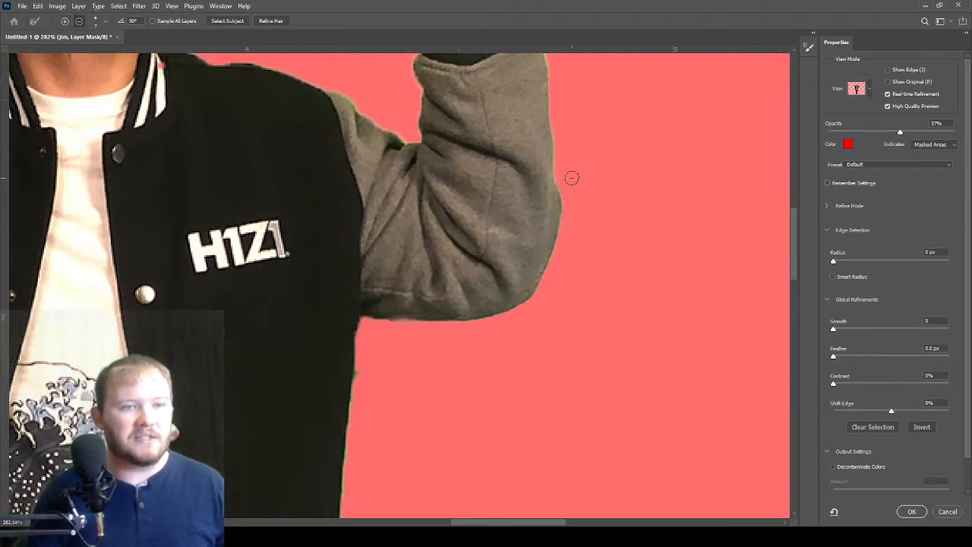
scroll(562, 173, up, 1)
scroll(546, 123, down, 2)
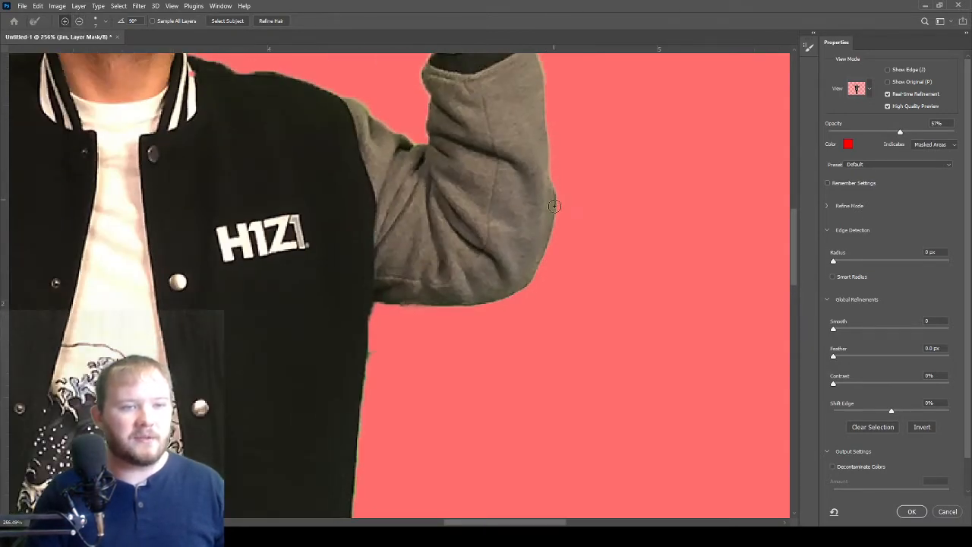
scroll(542, 237, down, 4)
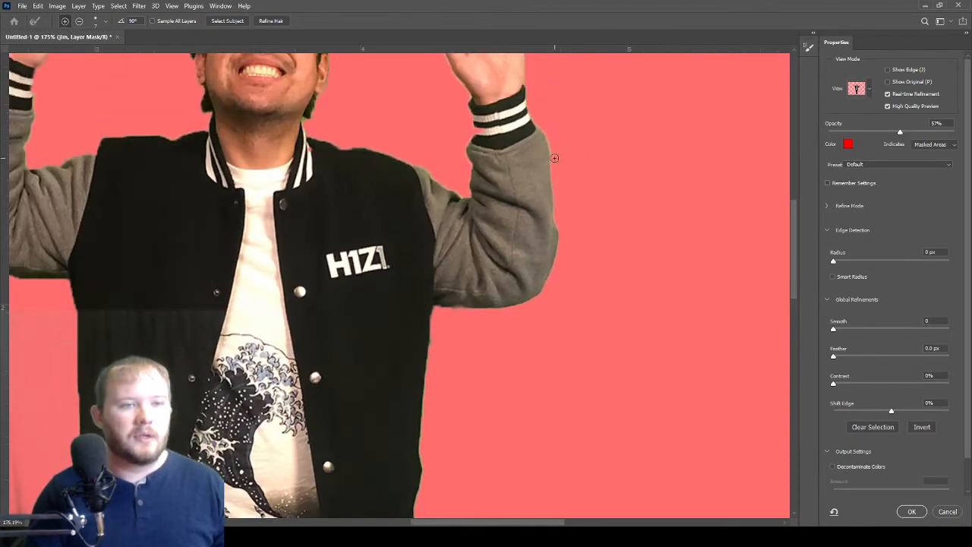
Step: Refine the mask along the striped cuff and raised hand, clearing the green between the fingers
scroll(547, 167, up, 5)
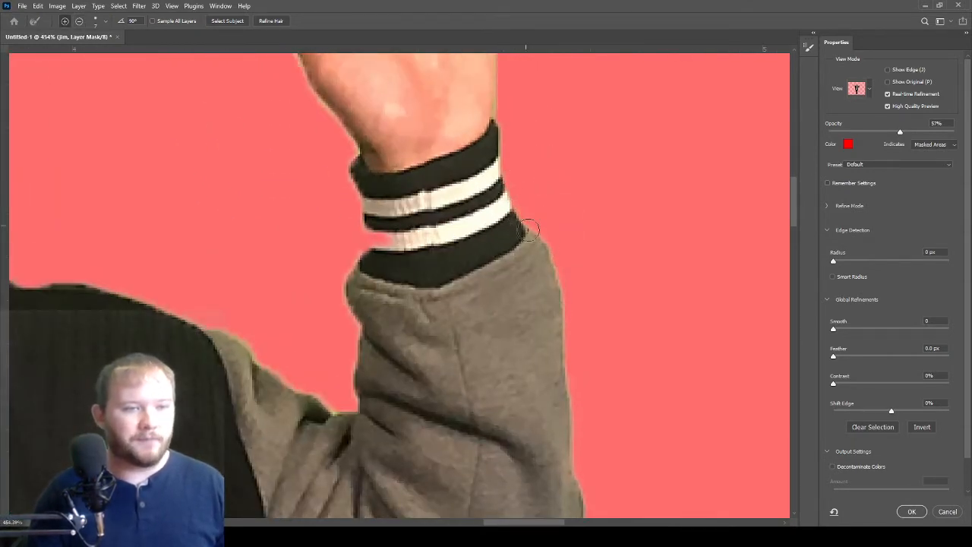
scroll(516, 220, down, 3)
scroll(471, 160, up, 1)
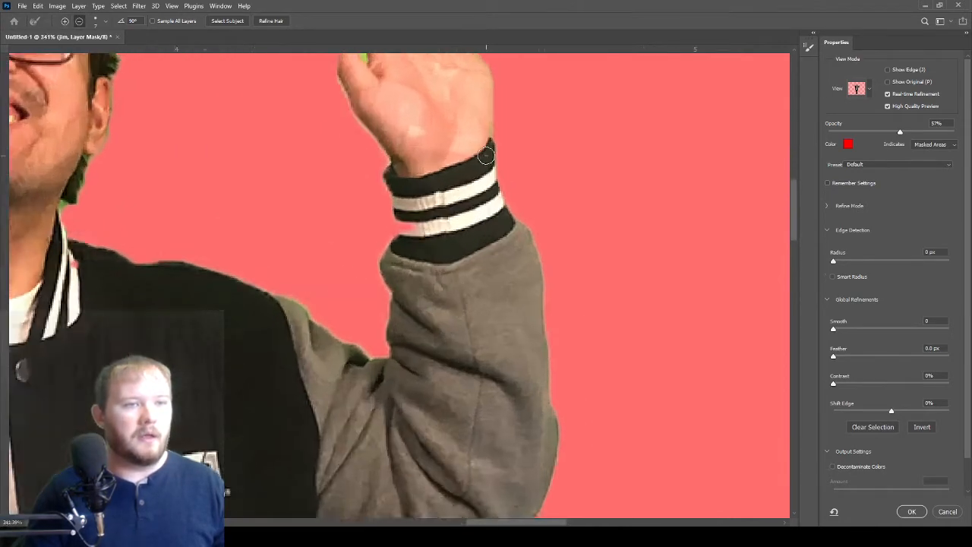
scroll(486, 137, down, 1)
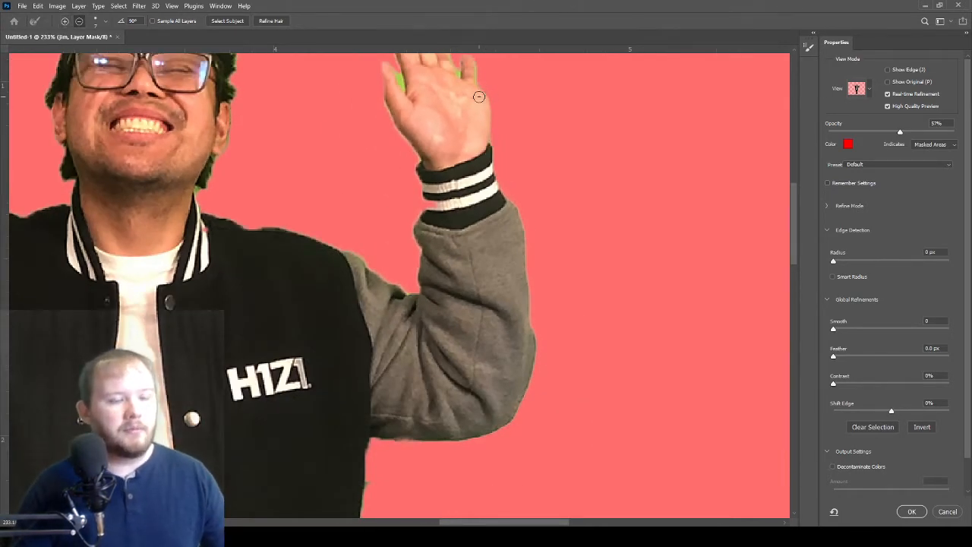
scroll(479, 97, up, 3)
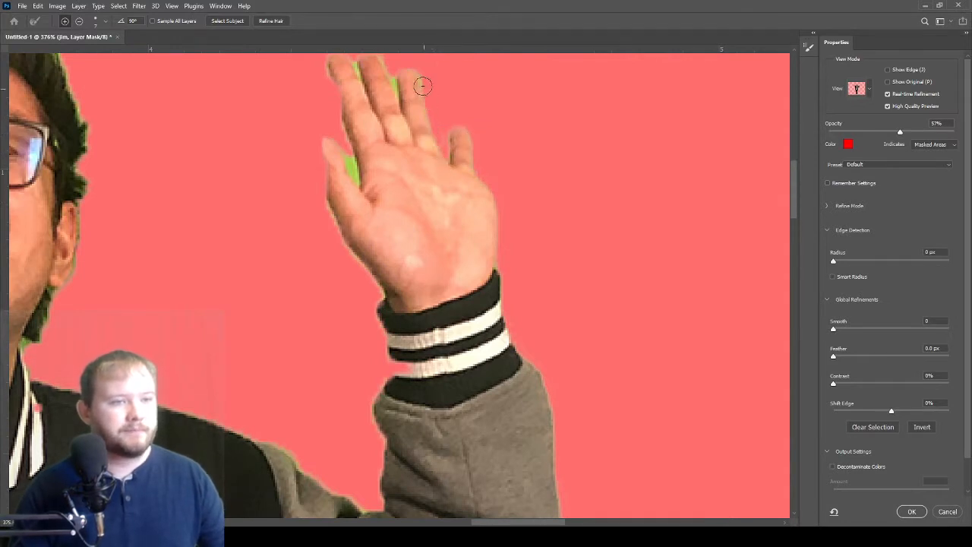
scroll(369, 95, down, 1)
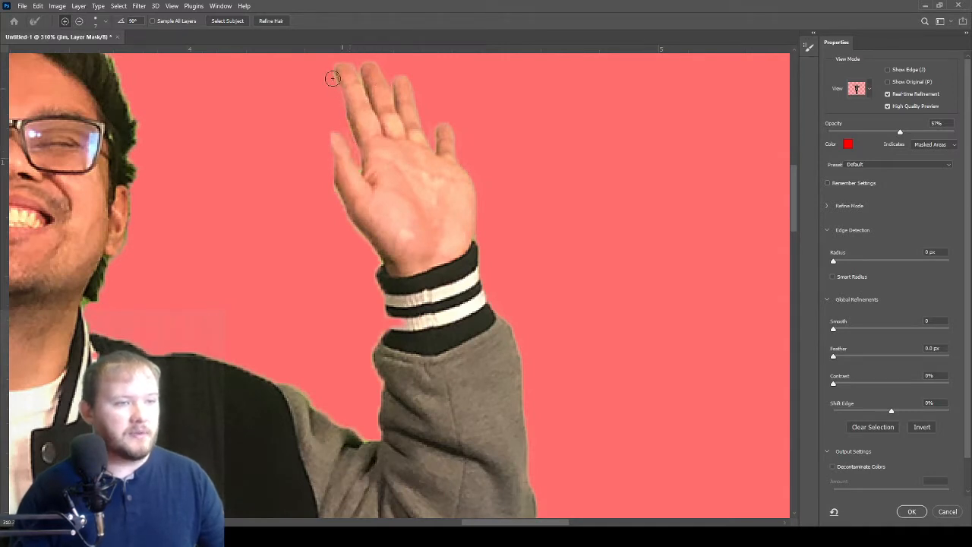
scroll(334, 117, up, 1)
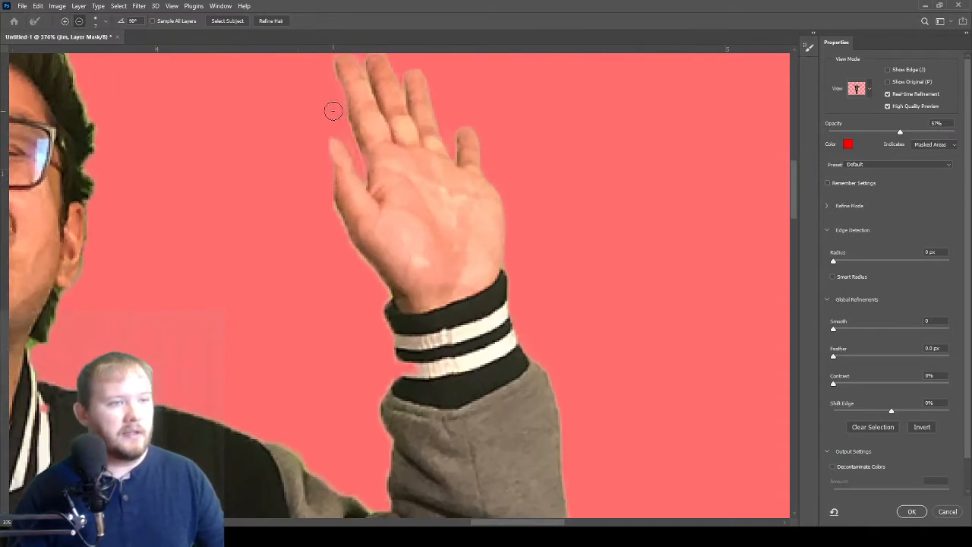
scroll(355, 137, up, 1)
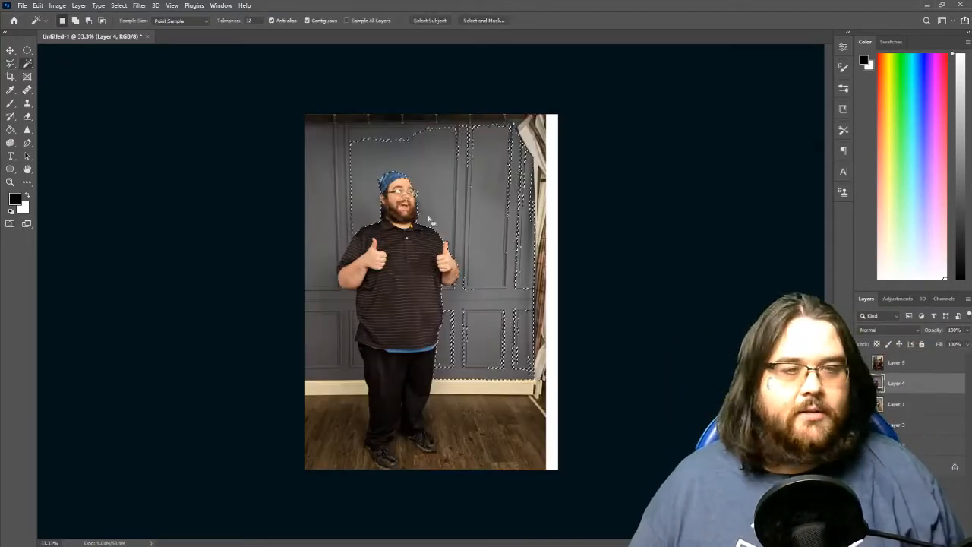
Step: Try to add more of the grey wall to the Magic Wand selection on Layer 4
shift+click(338, 228)
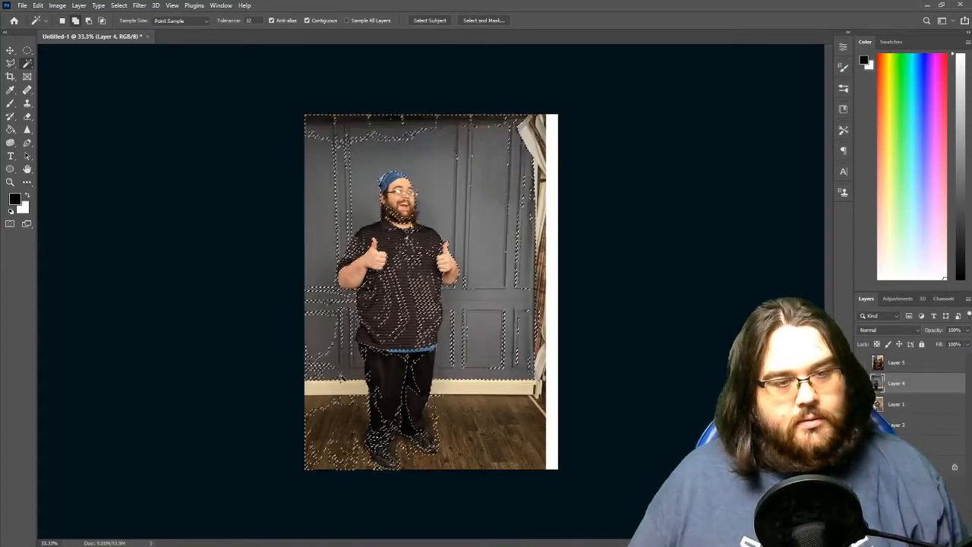
shift+click(414, 334)
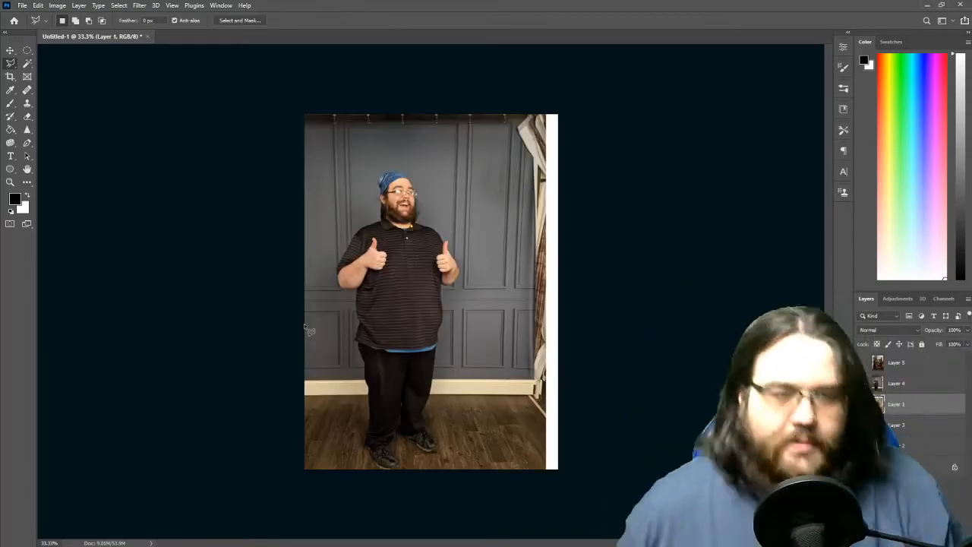
Step: Trace the head of the man in the striped shirt with the Polygonal Lasso, around the blue bandana and glasses
drag(263, 268, 166, 283)
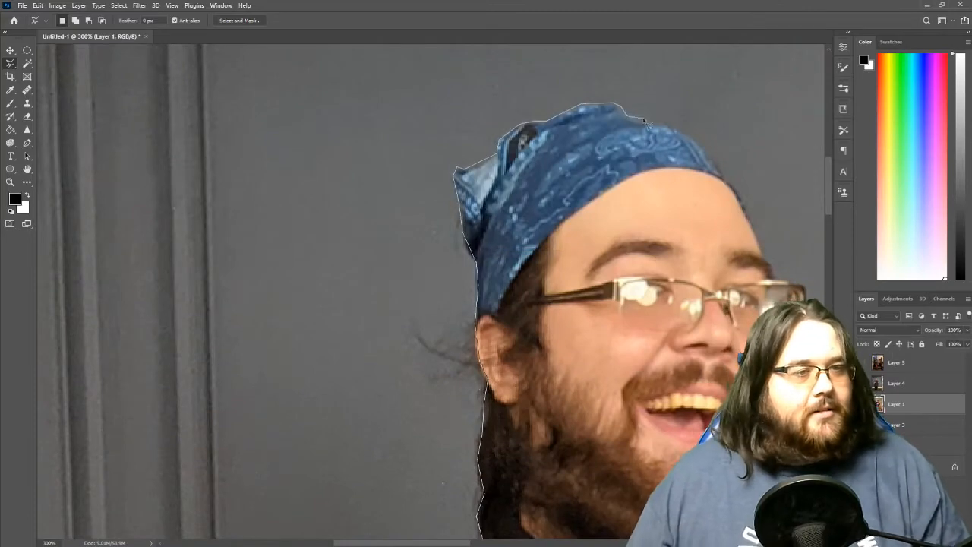
click(663, 125)
scroll(688, 139, right, 5)
click(393, 139)
click(417, 161)
click(435, 185)
click(449, 213)
click(466, 251)
click(500, 364)
click(514, 455)
Step: Continue the lasso outline down the beard and along the striped shirt's shoulder to the raised thumb
scroll(546, 478, down, 3)
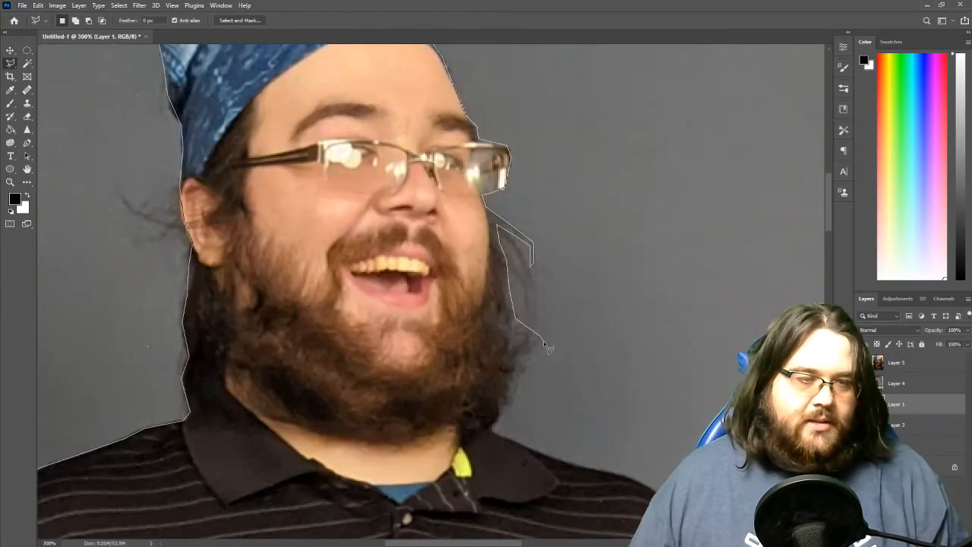
click(527, 449)
scroll(596, 448, down, 1)
click(591, 413)
scroll(594, 416, right, 4)
scroll(435, 341, down, 4)
click(404, 236)
click(435, 255)
click(490, 316)
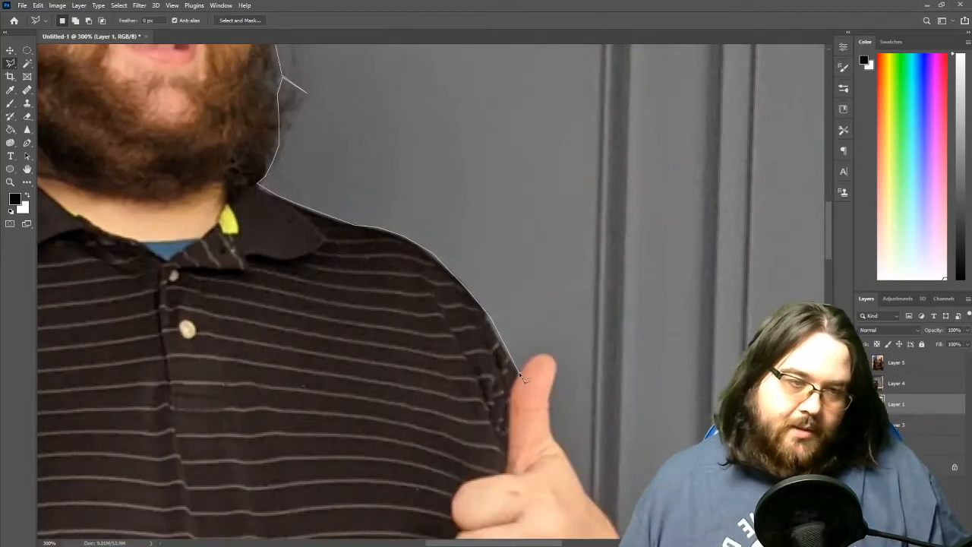
Step: Continue the lasso outline around the thumbs-up hand and bent forearm back to the shirt's side
click(550, 417)
drag(600, 499, 322, 415)
click(345, 444)
drag(411, 536, 403, 364)
click(376, 348)
drag(290, 451, 389, 382)
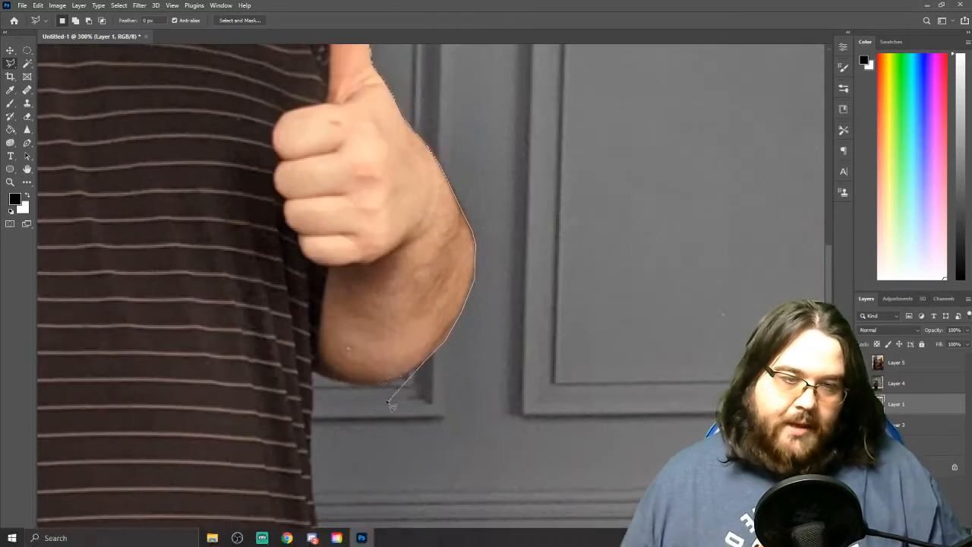
click(328, 382)
Step: Extend the lasso outline down the side of the shirt and the outer edge of the black trouser leg
drag(316, 532, 316, 370)
click(328, 304)
click(323, 391)
click(306, 447)
click(284, 350)
click(276, 387)
click(206, 326)
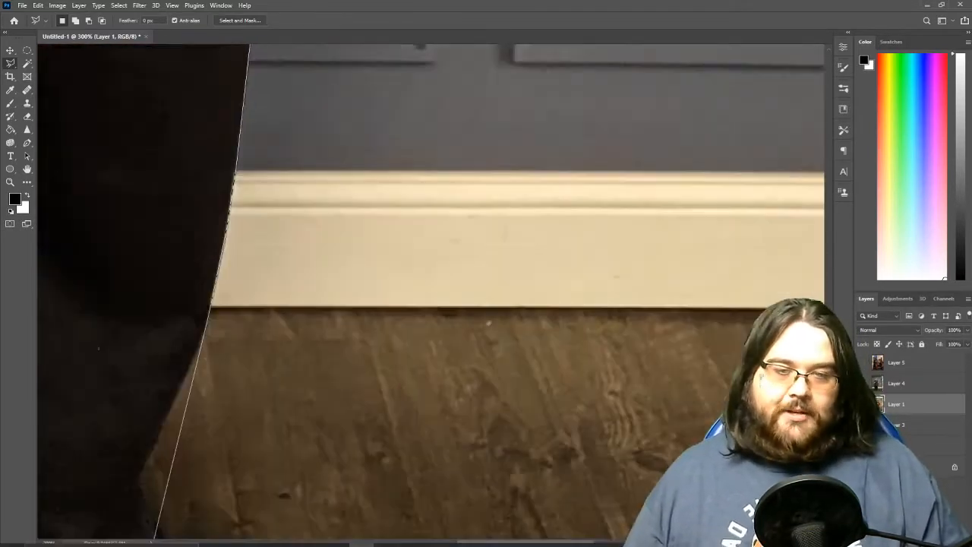
Step: Trace around the first shoe and up the inside of that trouser leg to the gap between the legs
click(141, 150)
click(169, 287)
click(164, 294)
click(280, 449)
drag(102, 445, 371, 444)
click(229, 320)
drag(214, 155, 217, 270)
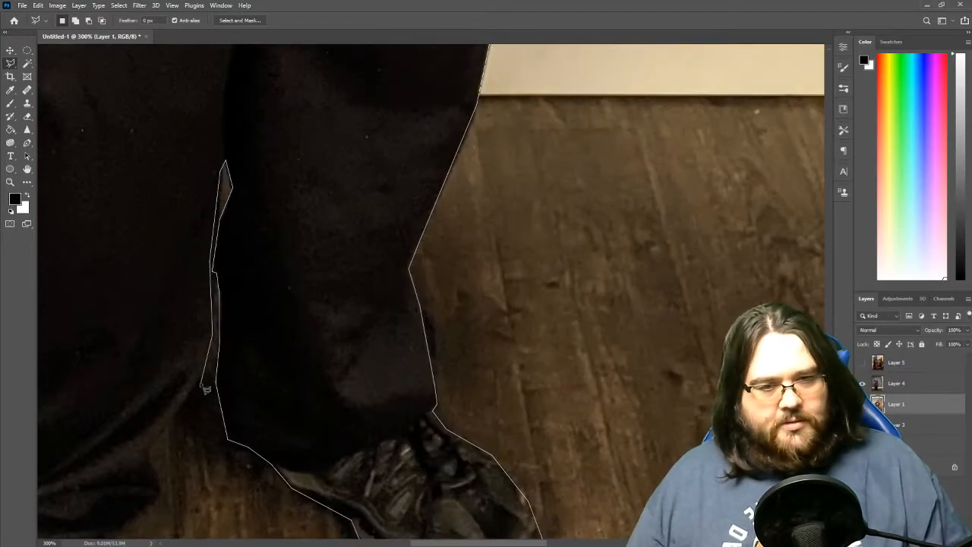
Step: Trace down the inside of the other trouser leg and around its shoe
click(158, 442)
drag(163, 499, 516, 316)
click(469, 355)
scroll(474, 392, down, 3)
click(559, 389)
click(403, 463)
scroll(354, 430, up, 4)
click(293, 396)
scroll(293, 199, up, 8)
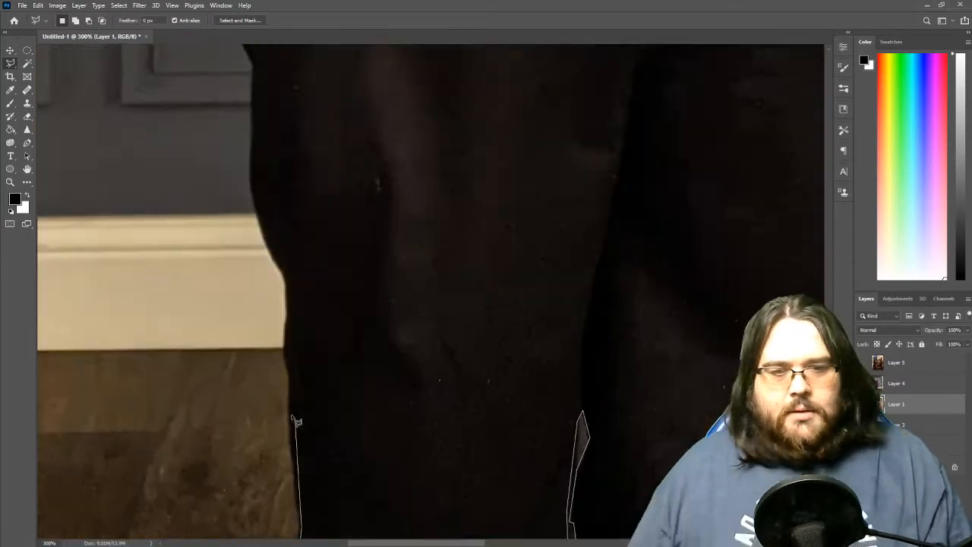
Step: Trace up the outer trouser leg and shirt side to close the lasso selection around the man
click(295, 419)
scroll(252, 221, up, 10)
click(163, 278)
scroll(171, 266, up, 5)
click(209, 304)
scroll(198, 293, up, 4)
click(181, 266)
Step: Copy the selected man in the striped shirt to a new layer
right_click(477, 197)
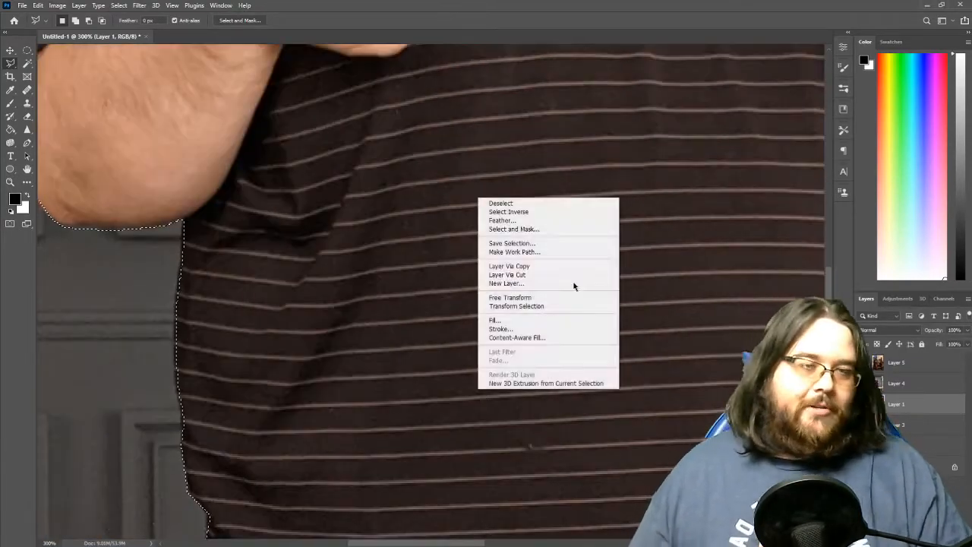
click(524, 265)
key(ctrl+minus)
key(ctrl+minus)
key(ctrl+minus)
key(ctrl+minus)
Step: On Layer 1, outline the gap between the sweater man's bent arm and torso and delete the backdrop inside it
click(914, 385)
key(Delete)
click(904, 404)
key(ctrl+plus)
key(ctrl+plus)
key(ctrl+plus)
key(ctrl+plus)
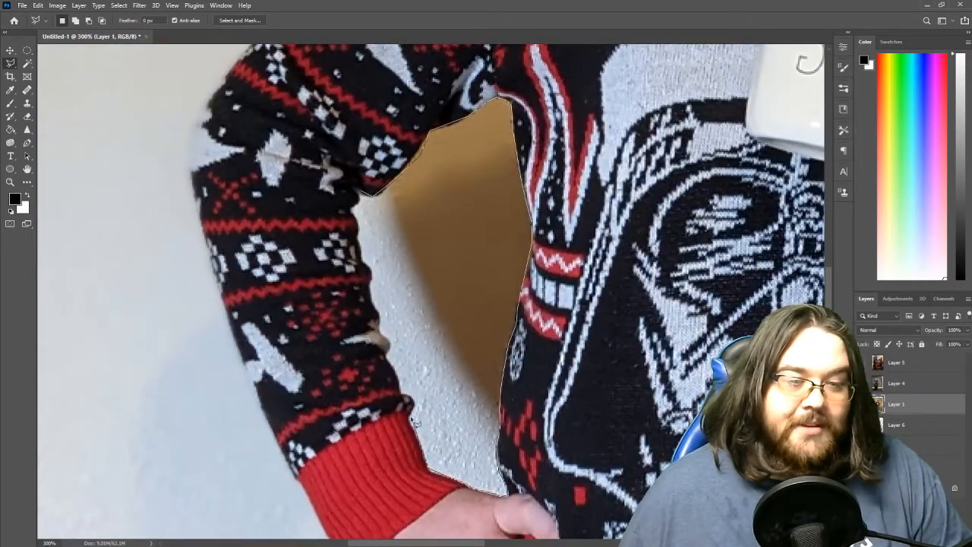
click(362, 199)
key(Delete)
Step: Trace the inner edge and hem of the sweater man's blue-grey shorts with the Polygonal Lasso
click(28, 116)
key(ctrl+minus)
key(ctrl+minus)
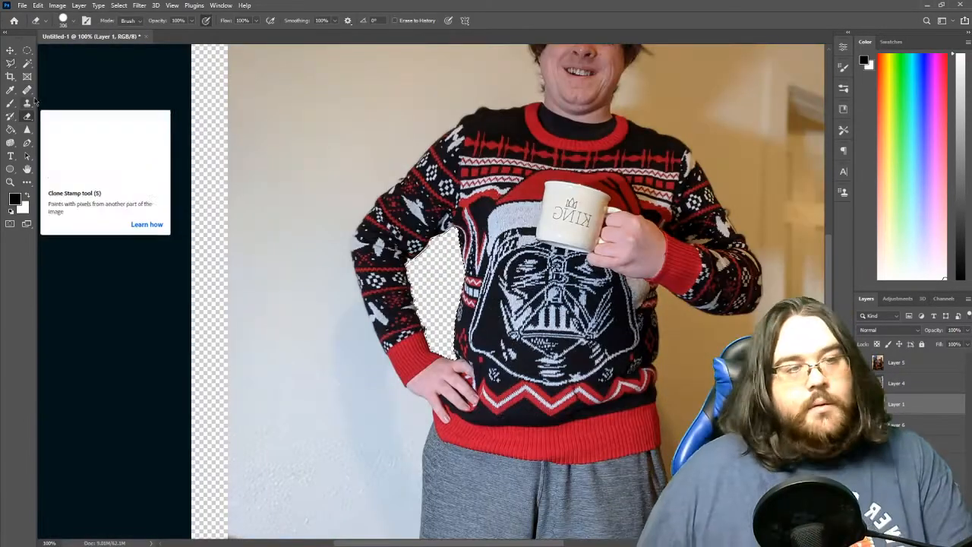
click(10, 64)
scroll(426, 304, down, 5)
click(579, 165)
click(553, 248)
click(564, 291)
click(540, 463)
scroll(540, 464, down, 4)
click(506, 423)
scroll(506, 422, down, 3)
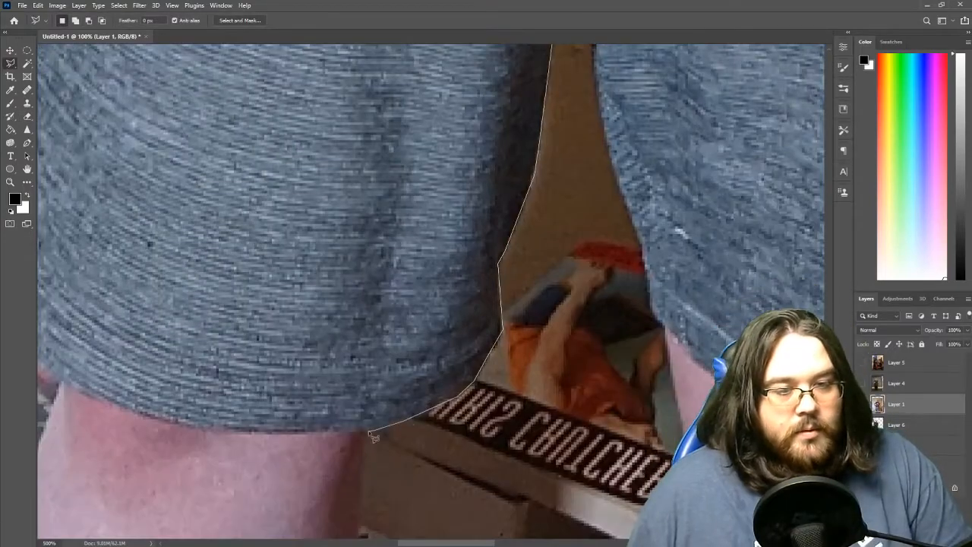
click(373, 434)
Step: Continue the lasso outline around the bare leg and up the outer hem of the shorts
scroll(373, 434, down, 6)
click(83, 442)
click(460, 99)
scroll(425, 83, up, 5)
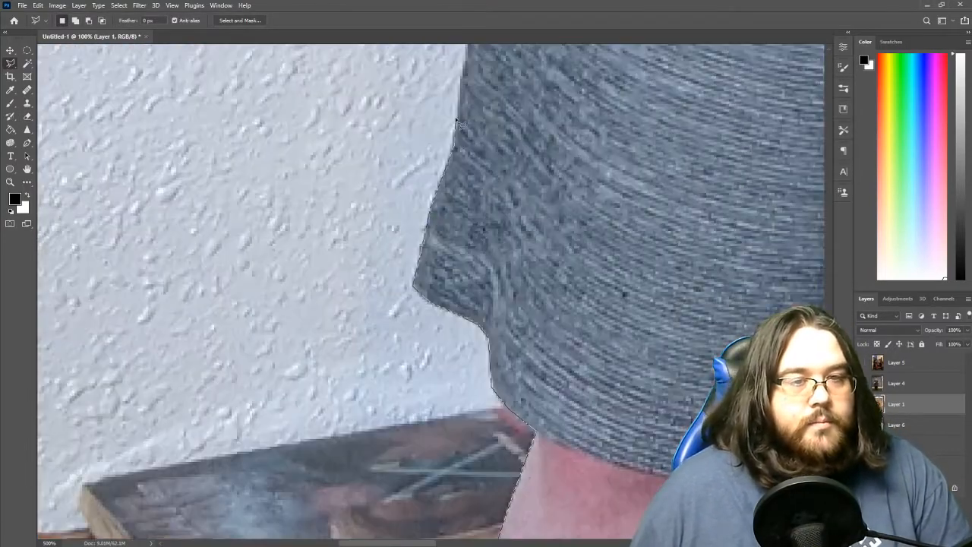
click(423, 254)
Step: Extend the lasso outline up past the hand on the hip and along the red cuff and patterned forearm
scroll(441, 167, up, 8)
scroll(512, 152, up, 8)
scroll(562, 182, up, 7)
click(535, 443)
click(430, 377)
click(334, 215)
scroll(304, 190, up, 4)
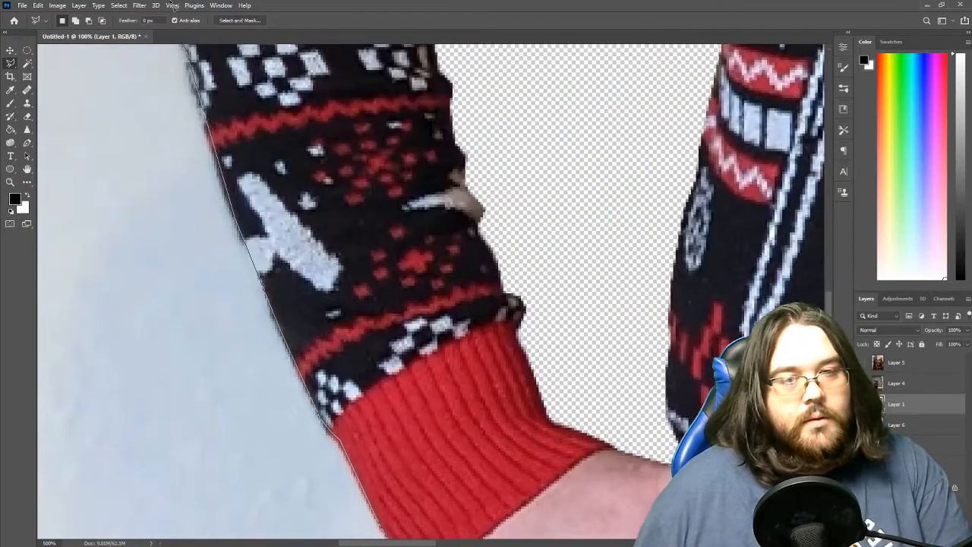
click(220, 206)
Step: Trace around the sweater sleeve's elbow and up the outer edge of the upper arm to the shoulder
scroll(183, 190, up, 7)
click(149, 414)
click(149, 355)
click(179, 301)
click(391, 67)
scroll(392, 67, up, 5)
click(430, 250)
click(609, 64)
scroll(609, 64, up, 5)
click(681, 221)
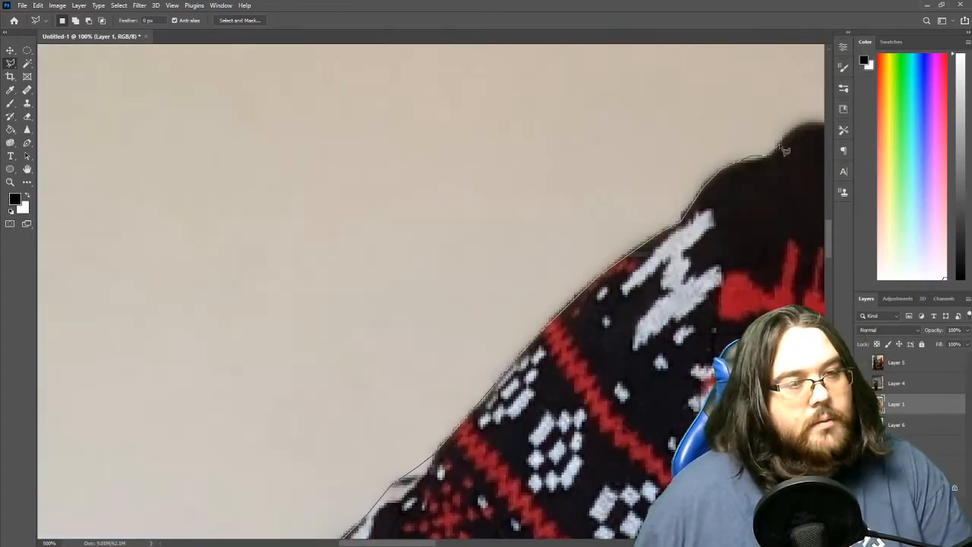
Step: Continue the lasso outline across the sweater's shoulder to the red collar and up the neck's edge
scroll(790, 137, right, 7)
click(563, 138)
click(787, 99)
scroll(786, 99, up, 6)
scroll(760, 190, right, 3)
click(707, 220)
click(685, 193)
click(672, 169)
click(687, 142)
Step: Trace up the side of the face and the outer edge of the brown hair toward the crown
scroll(668, 106, up, 5)
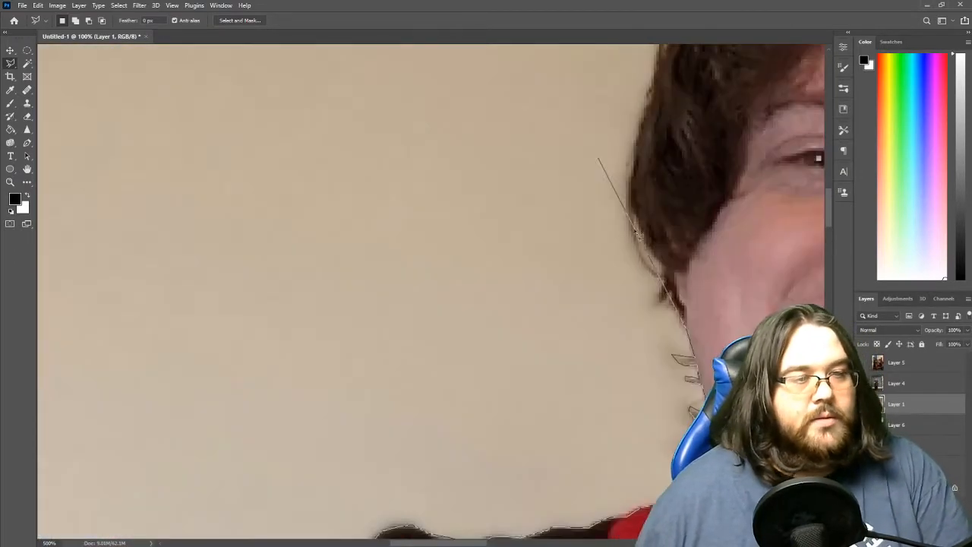
click(639, 237)
click(629, 188)
scroll(629, 188, up, 6)
click(639, 395)
click(654, 368)
click(666, 289)
scroll(666, 285, right, 6)
click(422, 241)
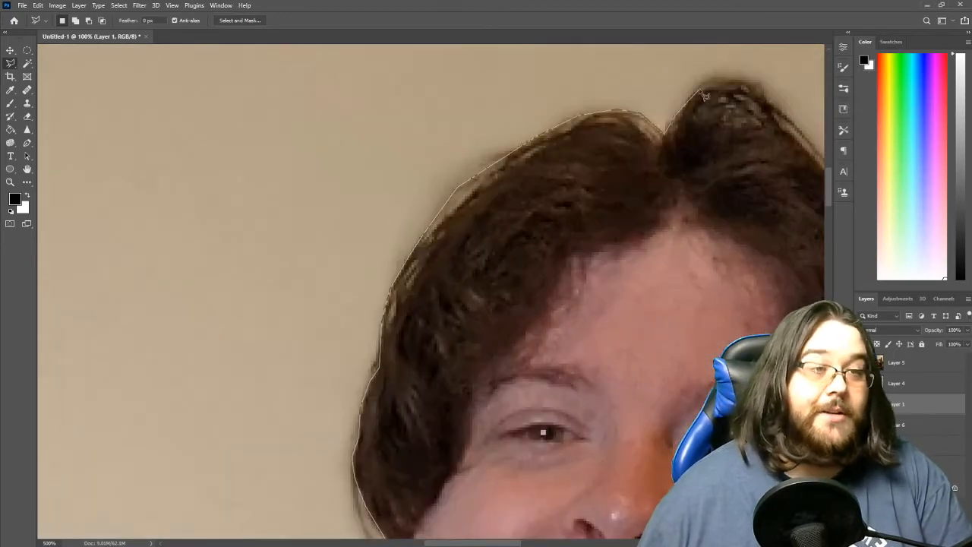
Step: Trace over the tuft at the top of the hair and down the opposite side of the head
click(700, 90)
click(752, 81)
scroll(786, 110, right, 6)
click(527, 205)
click(550, 239)
click(568, 360)
Step: Continue the lasso outline down the hair's far side and around its stray tuft to the cheek
scroll(568, 363, down, 4)
click(583, 181)
click(578, 292)
click(530, 370)
scroll(529, 370, down, 5)
click(486, 239)
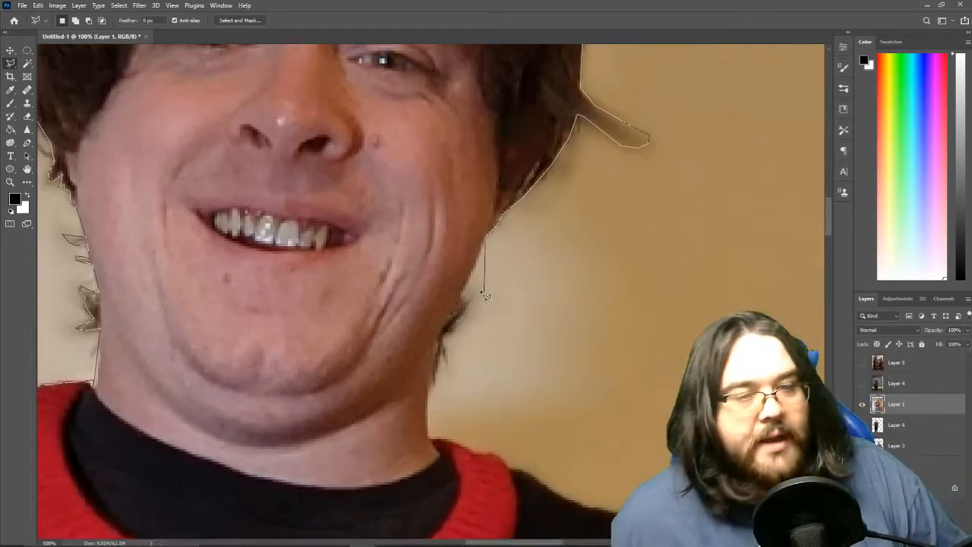
Step: Trace down the jaw and neck, over the red collar and along the sweater's far shoulder
click(472, 297)
click(428, 436)
click(496, 455)
click(581, 503)
scroll(622, 514, right, 5)
click(497, 491)
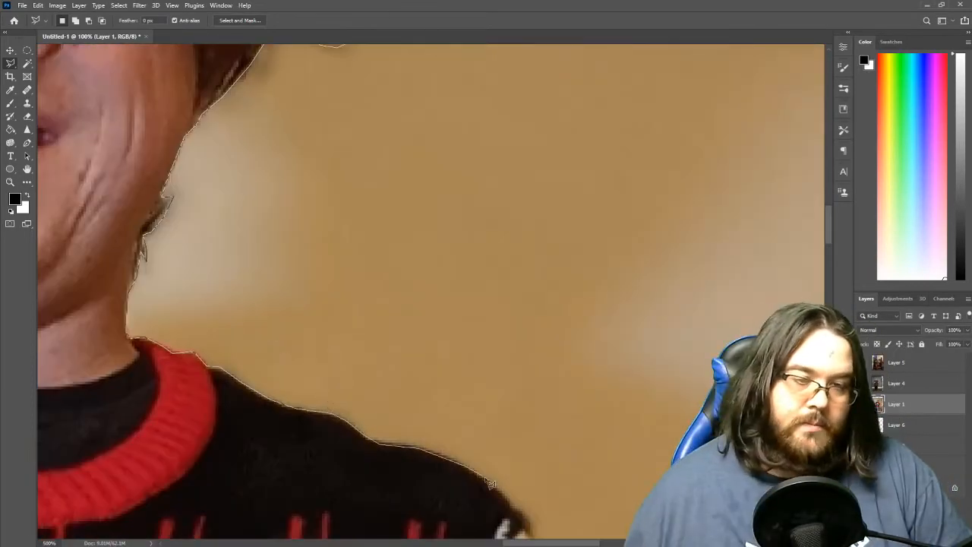
Step: Trace down the outer edge of the sweater sleeve and around the bent elbow
scroll(521, 523, down, 5)
click(532, 326)
scroll(581, 403, down, 5)
click(650, 302)
scroll(703, 402, right, 6)
click(515, 443)
scroll(548, 541, down, 5)
click(468, 489)
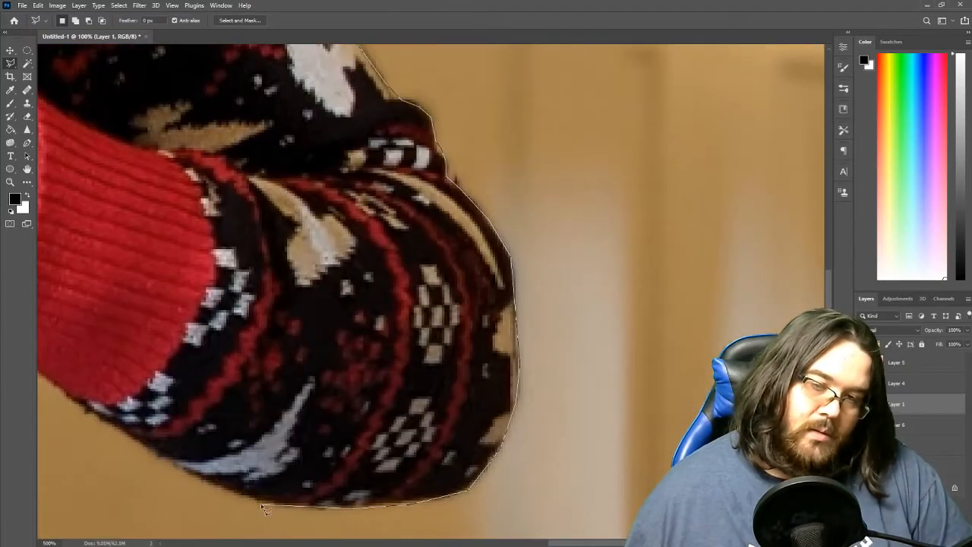
Step: Continue the outline along the forearm's underside and down the sweater's side to the red waistband
scroll(259, 505, left, 6)
click(339, 450)
scroll(342, 463, down, 5)
click(353, 477)
scroll(352, 486, down, 4)
click(321, 376)
click(337, 388)
scroll(343, 516, down, 5)
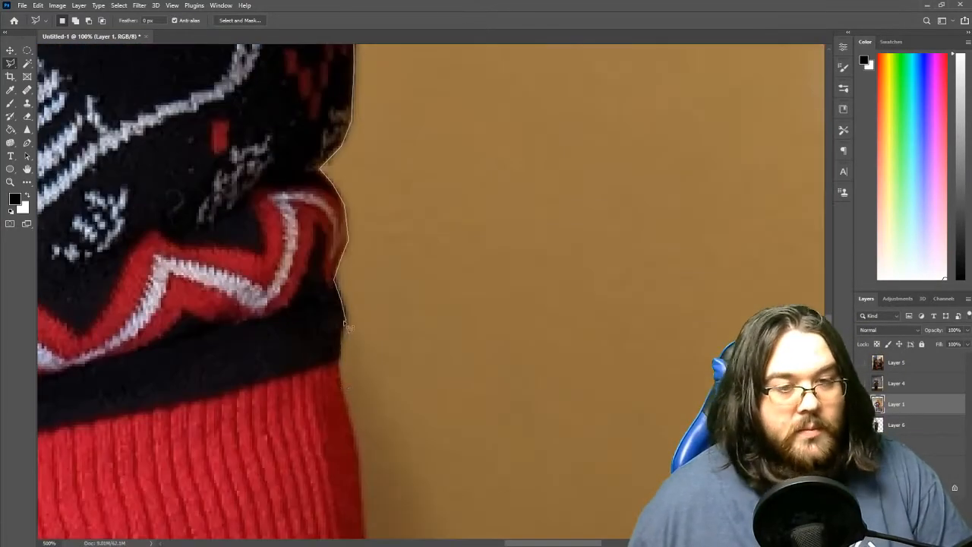
Step: Trace past the red waistband and down the outer edge of the grey-blue shorts
click(349, 391)
scroll(354, 439, down, 5)
click(368, 410)
scroll(390, 513, down, 5)
click(409, 449)
scroll(396, 501, down, 9)
click(381, 286)
scroll(351, 486, down, 5)
click(352, 315)
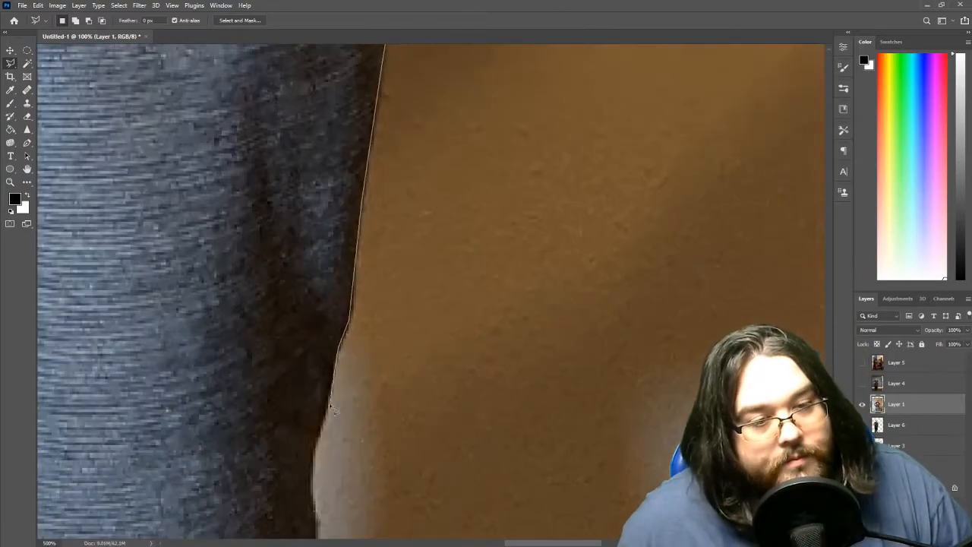
Step: Trace around the shorts' outer hem, down the bare leg and across to its inner side
click(327, 404)
scroll(316, 486, down, 6)
click(314, 182)
click(320, 232)
scroll(165, 420, down, 5)
click(180, 264)
click(191, 407)
scroll(228, 425, left, 8)
click(471, 426)
Step: Trace up the inner edge of the bare leg beside the stacked books to the shorts
scroll(486, 380, up, 5)
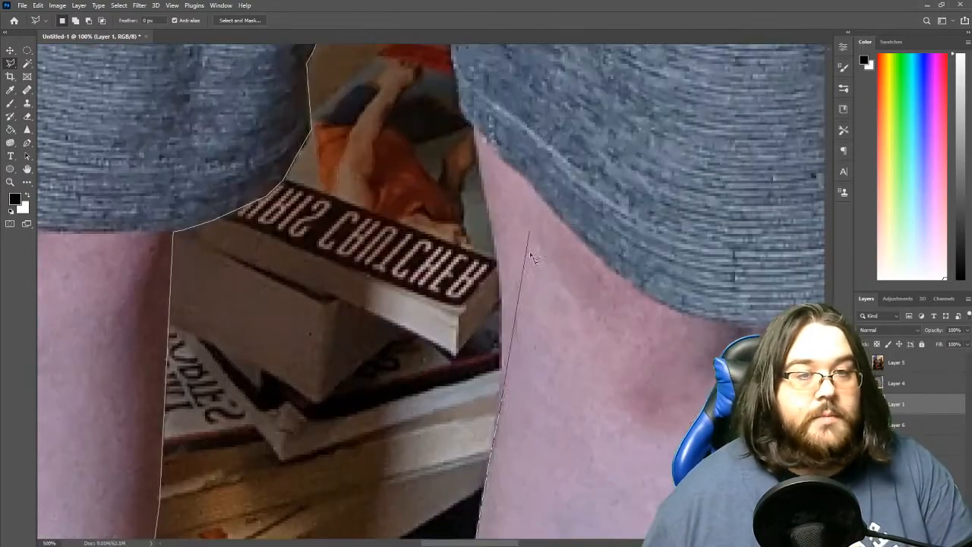
click(500, 409)
click(501, 368)
click(501, 313)
click(489, 208)
Step: Trace up the inner edge of the shorts leg to close the outline at the crotch
scroll(486, 206, up, 5)
click(442, 249)
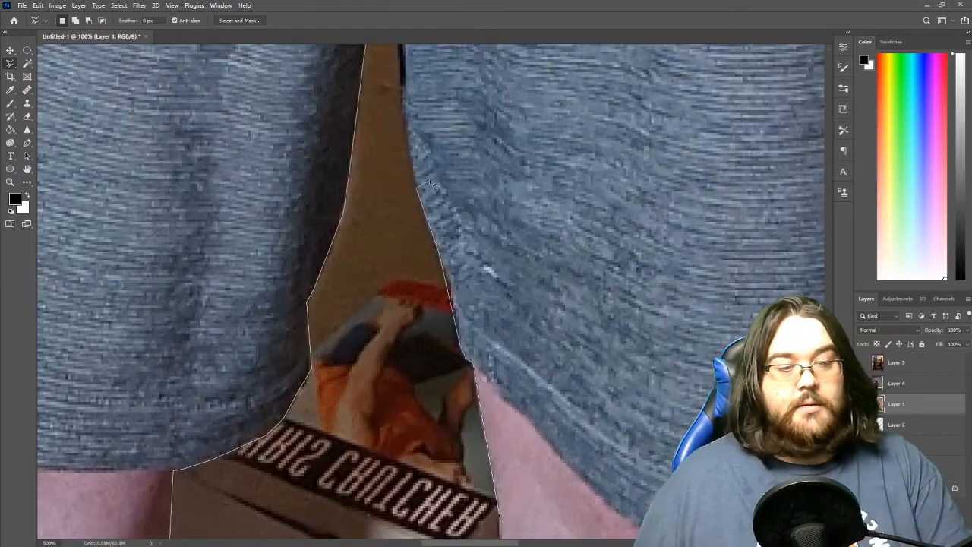
click(417, 175)
scroll(386, 109, up, 5)
click(399, 249)
click(381, 184)
click(393, 116)
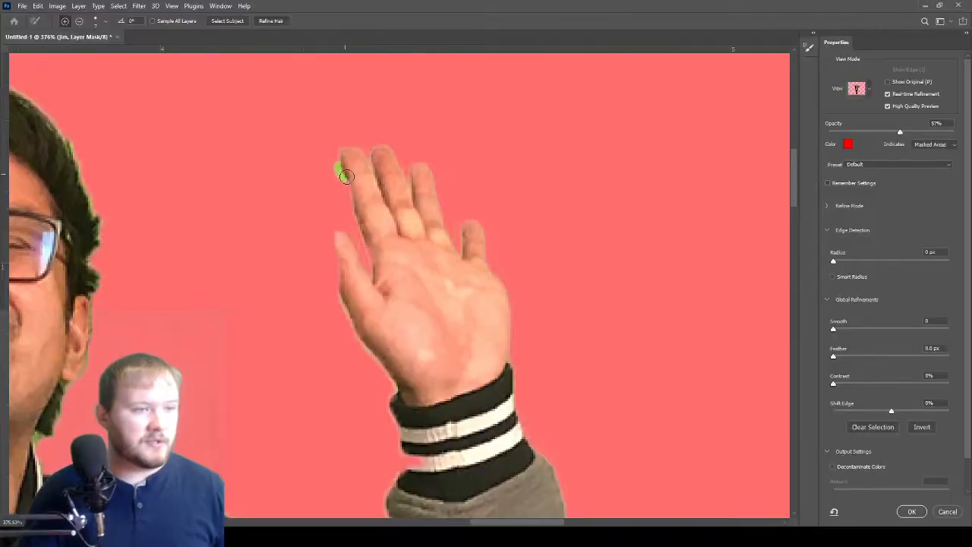
Step: Refine the waving man's mask around his fingers and along one side of the black jacket
scroll(401, 237, down, 17)
scroll(326, 388, up, 14)
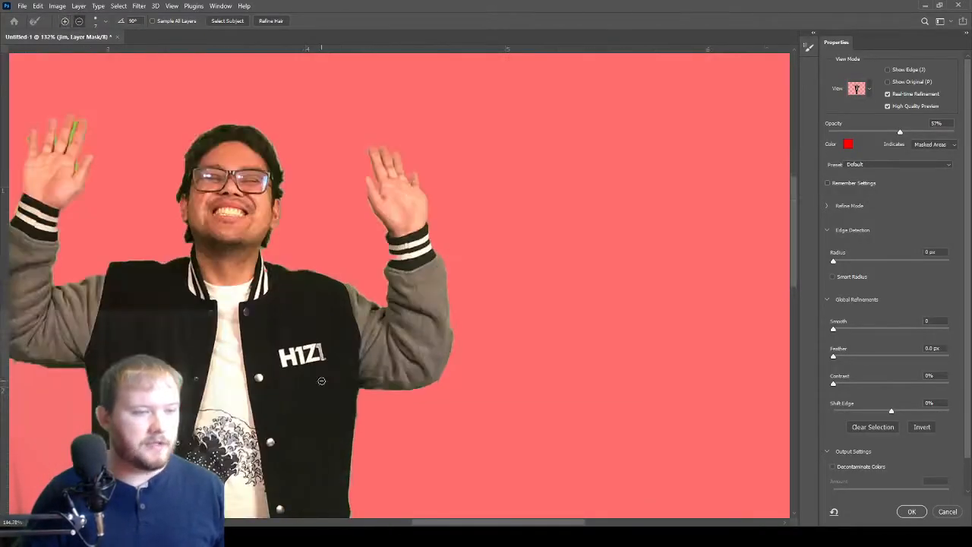
scroll(493, 157, down, 8)
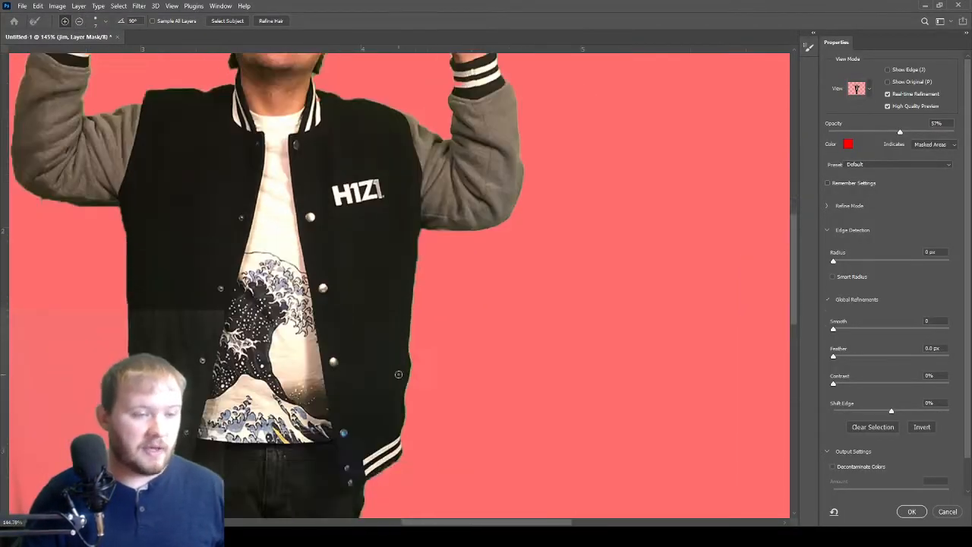
scroll(412, 324, up, 11)
drag(431, 154, 408, 459)
scroll(407, 460, down, 5)
drag(408, 461, 405, 343)
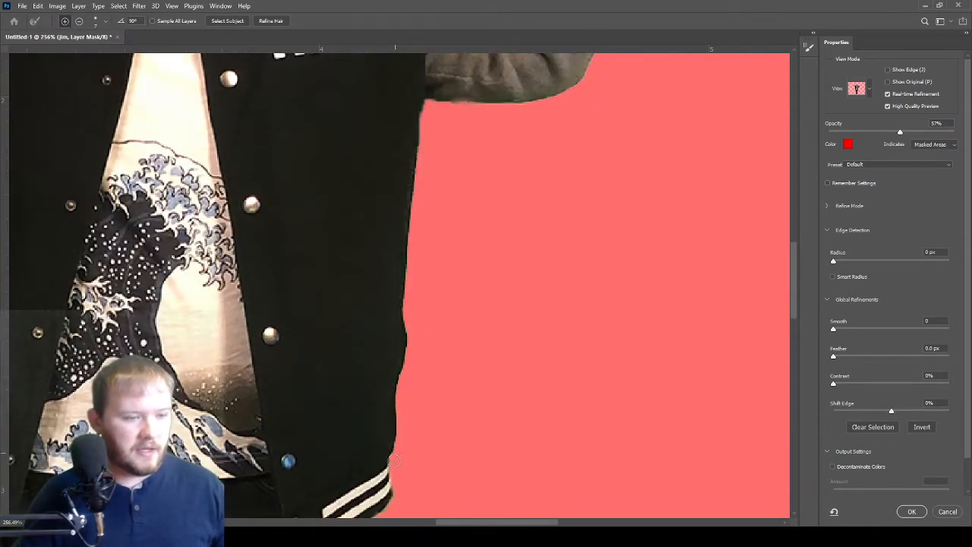
Step: Refine the mask edges along the jacket hem, the jacket's opposite side and the raised sleeve's cuff
scroll(393, 460, down, 8)
scroll(228, 380, up, 8)
scroll(173, 186, down, 5)
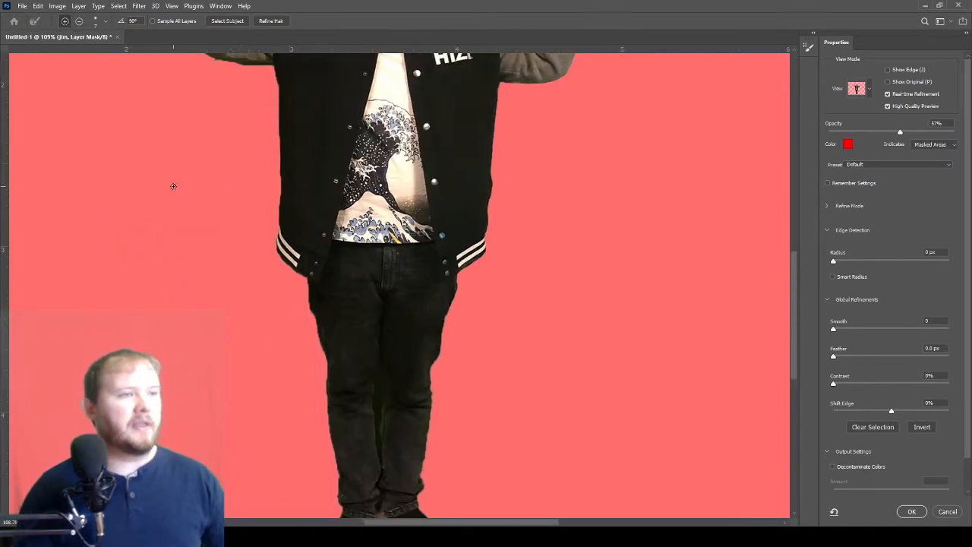
scroll(350, 165, up, 3)
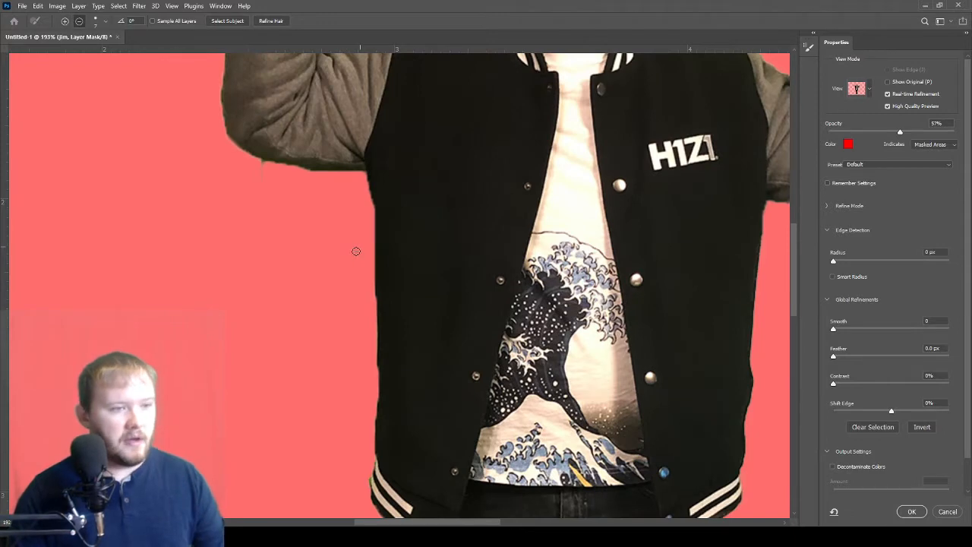
scroll(263, 175, up, 3)
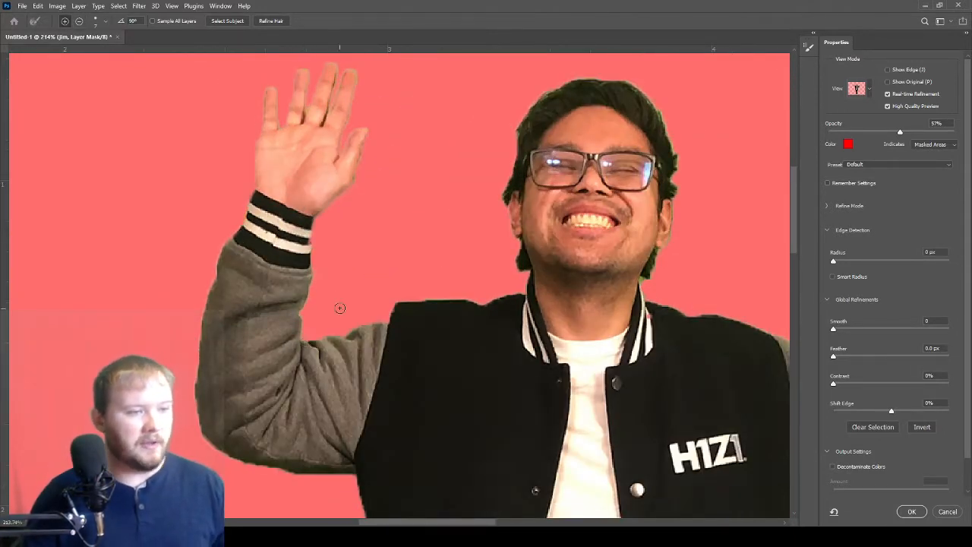
scroll(281, 368, up, 4)
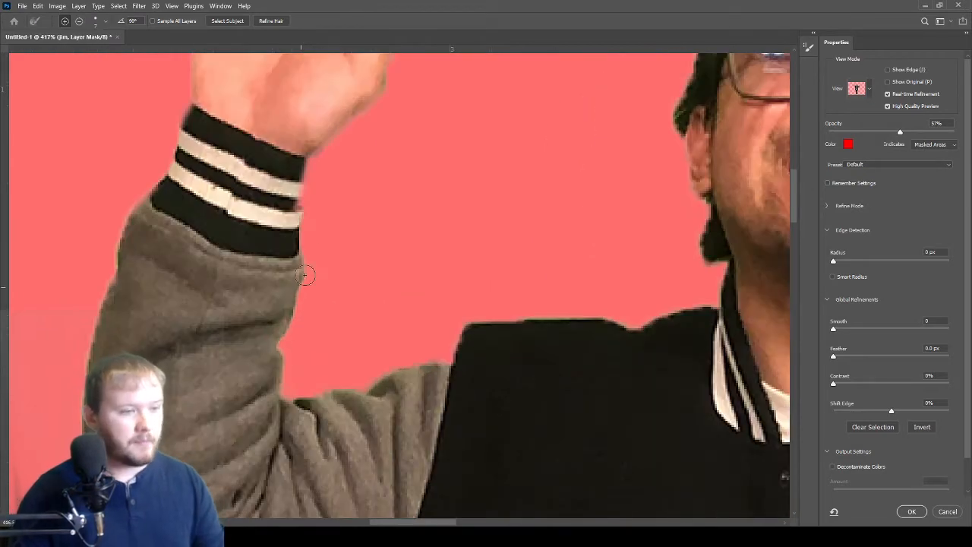
Step: Refine the mask edges around the waving man's collar, ear and hair and his other raised hand
scroll(305, 275, down, 5)
scroll(606, 285, up, 5)
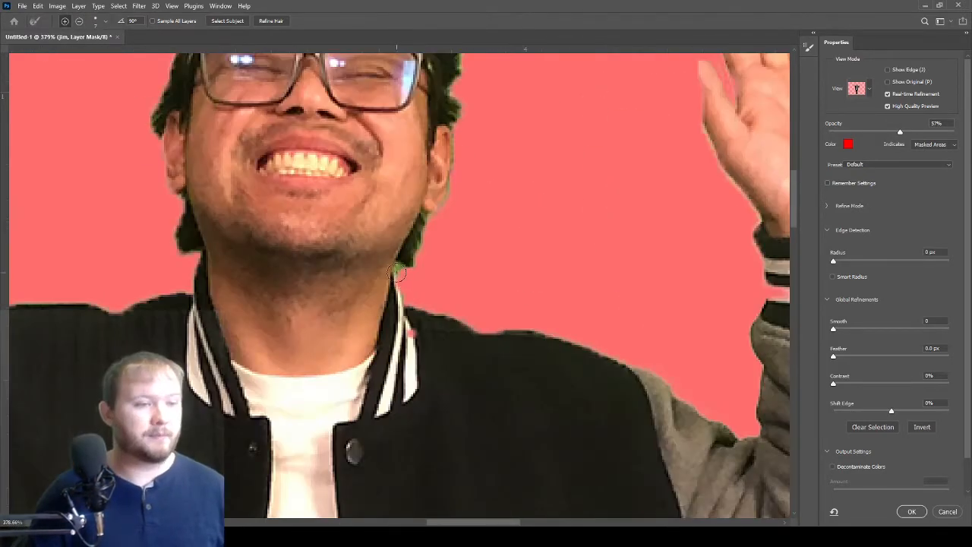
scroll(396, 271, down, 2)
scroll(474, 164, up, 4)
scroll(362, 121, down, 4)
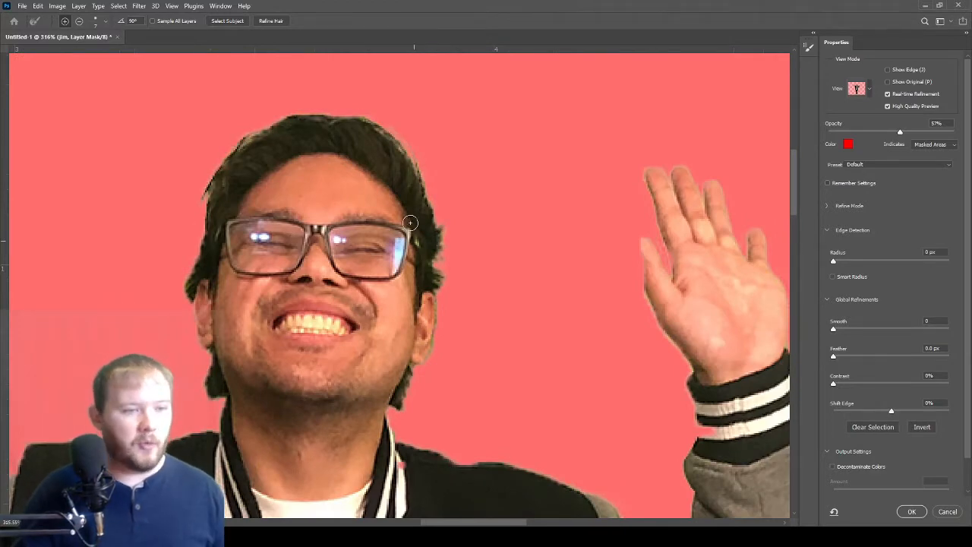
scroll(411, 221, down, 3)
scroll(474, 252, up, 3)
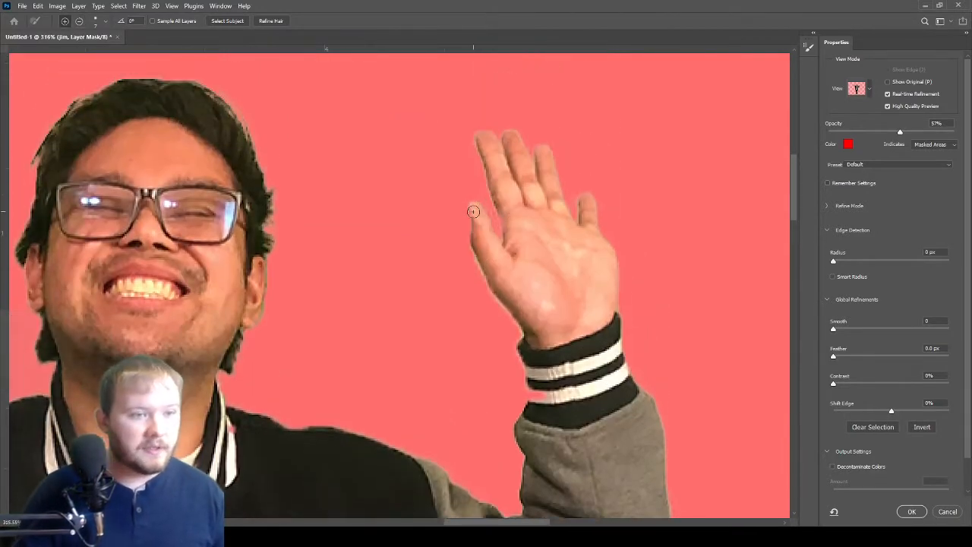
scroll(471, 304, down, 6)
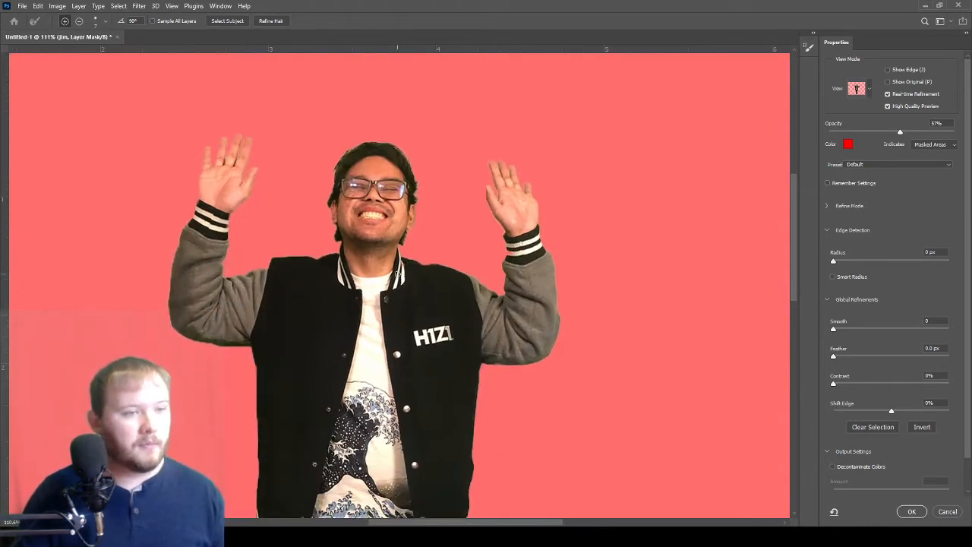
scroll(417, 390, up, 3)
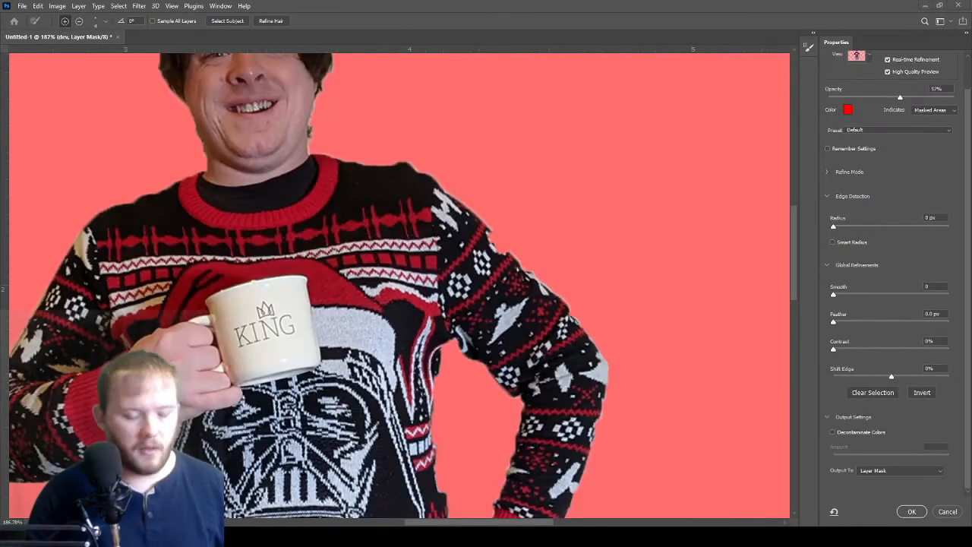
Step: Refine the Christmas-sweater man's mask edges around his face and neck
scroll(487, 230, down, 4)
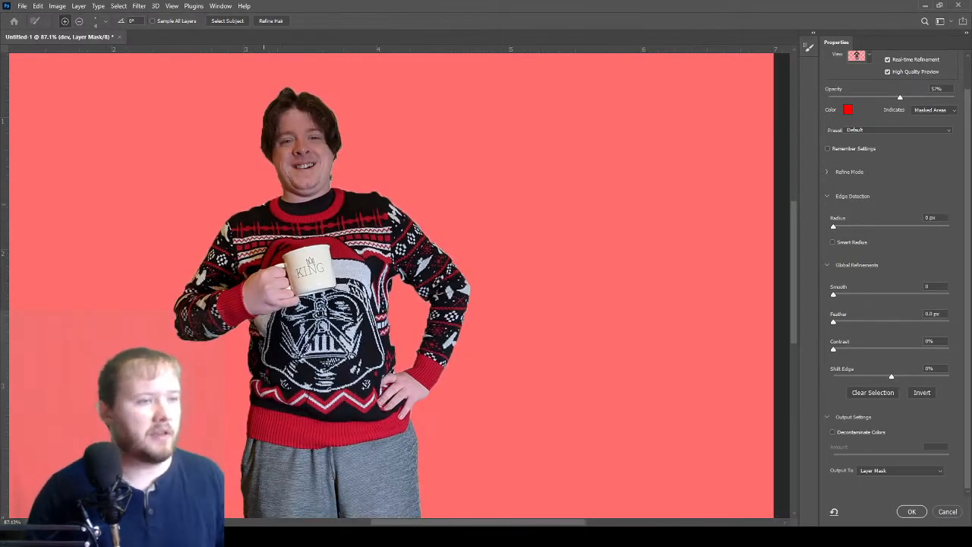
scroll(277, 164, up, 3)
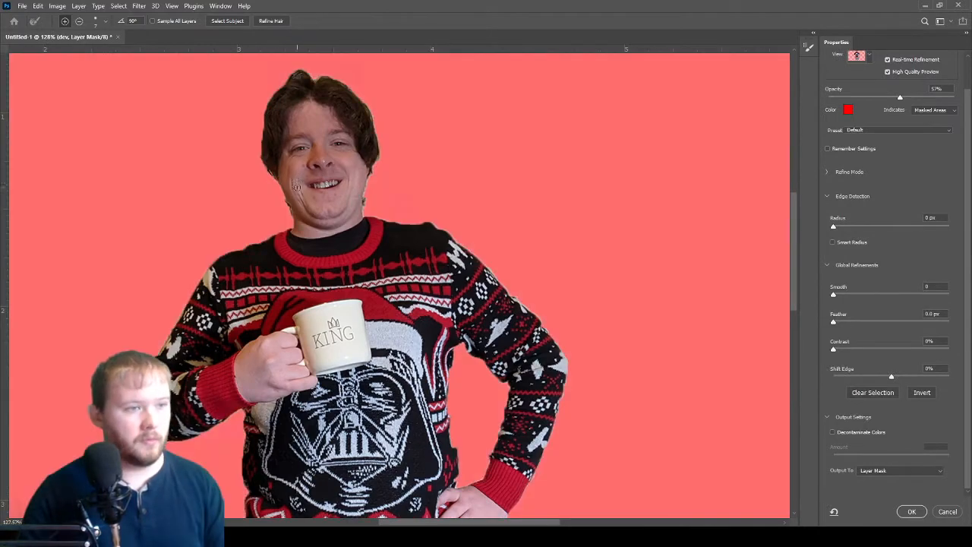
scroll(277, 158, up, 3)
scroll(240, 149, down, 5)
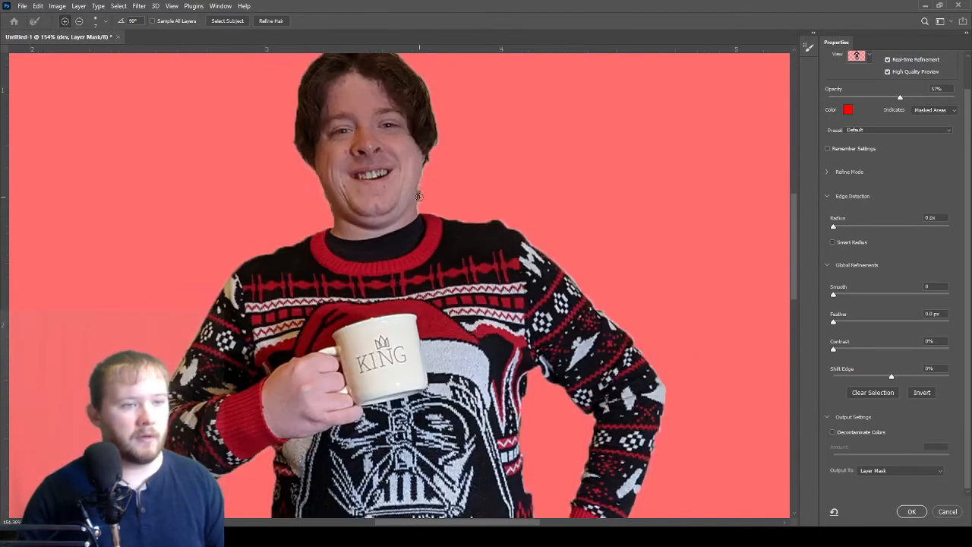
scroll(374, 298, up, 2)
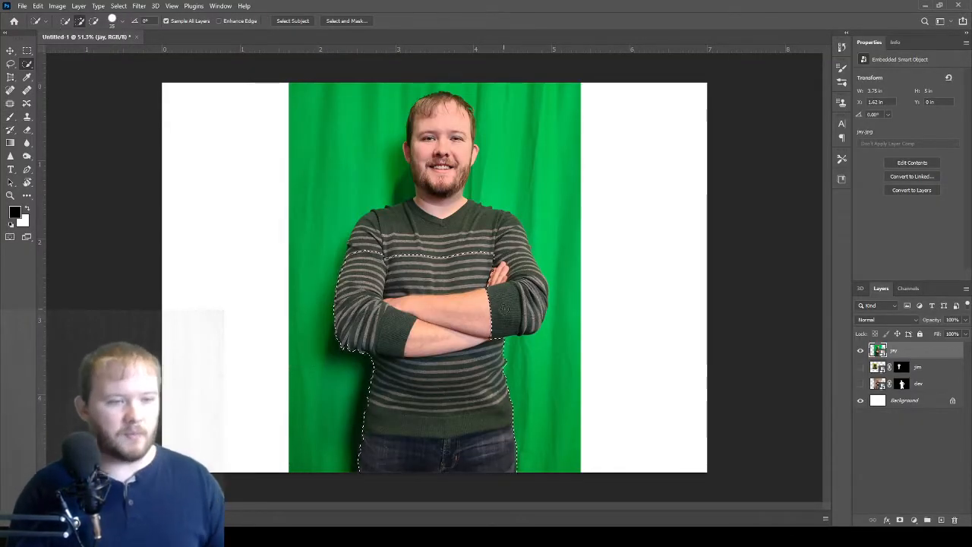
Step: Extend the quick selection over the green-screen man's arm and head, and clean up its edges
mouse_move(513, 312)
mouse_down()
mouse_move(532, 288)
mouse_move(451, 216)
mouse_move(433, 183)
mouse_move(445, 138)
mouse_up()
scroll(444, 137, up, 6)
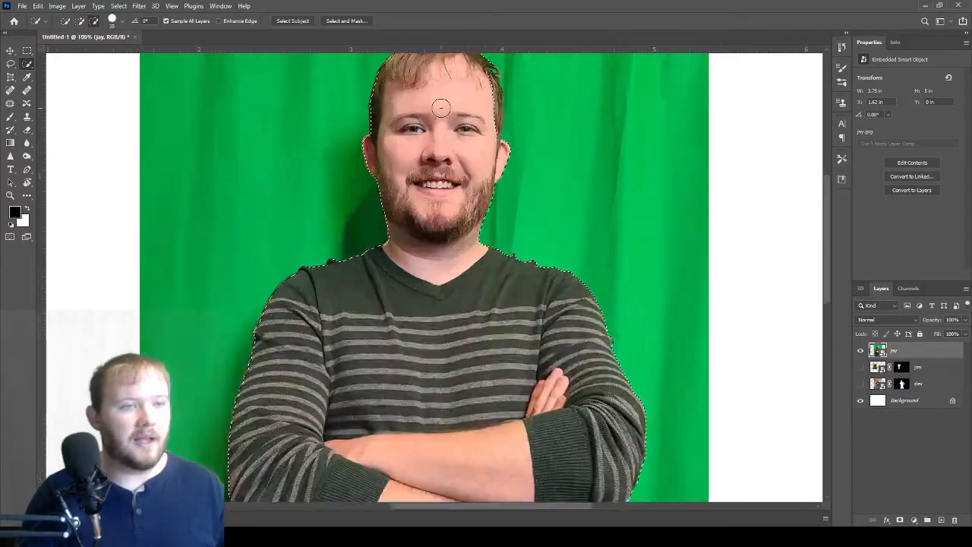
scroll(444, 118, down, 5)
scroll(415, 239, up, 3)
scroll(414, 220, down, 3)
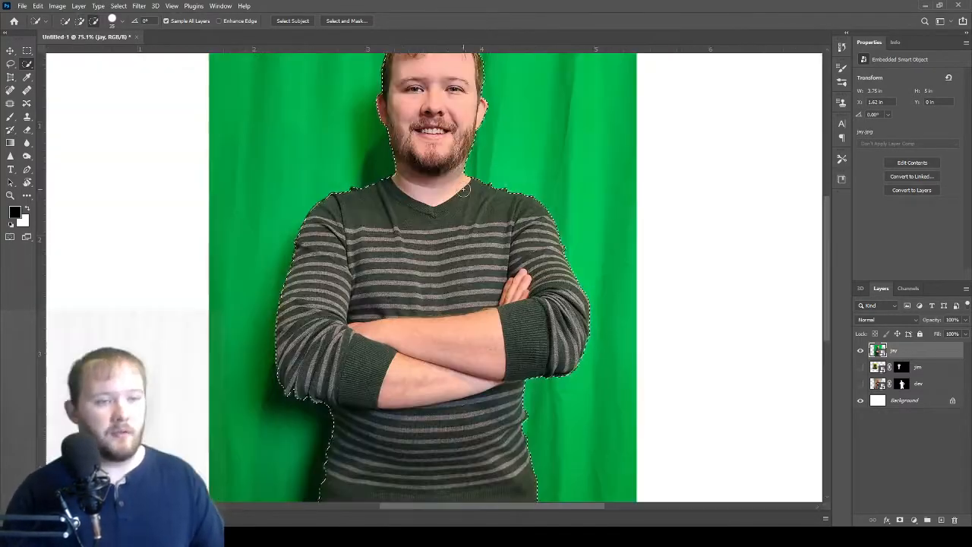
scroll(409, 162, up, 4)
scroll(408, 161, down, 4)
scroll(436, 174, up, 3)
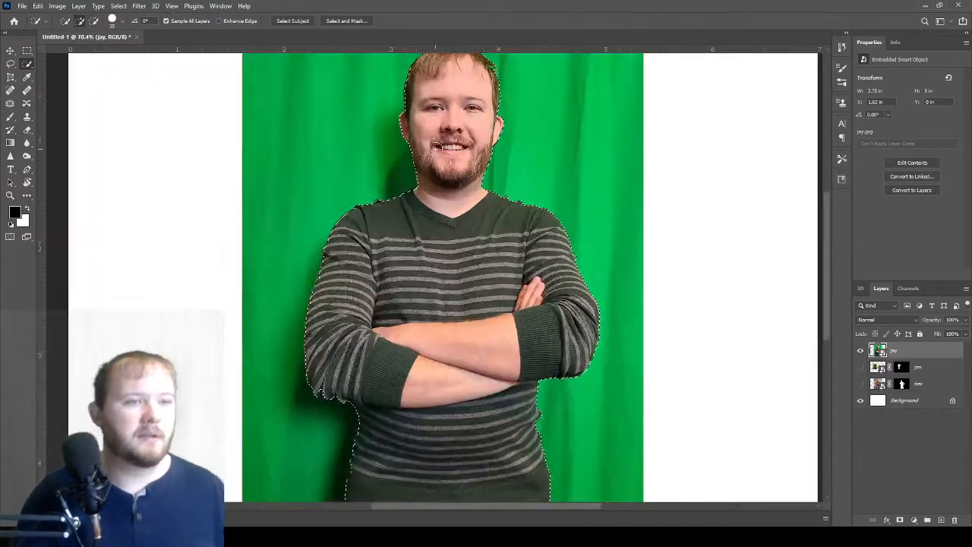
Step: Turn the selection into a layer mask and open that mask in Select and Mask
click(901, 520)
scroll(265, 321, down, 2)
key(b)
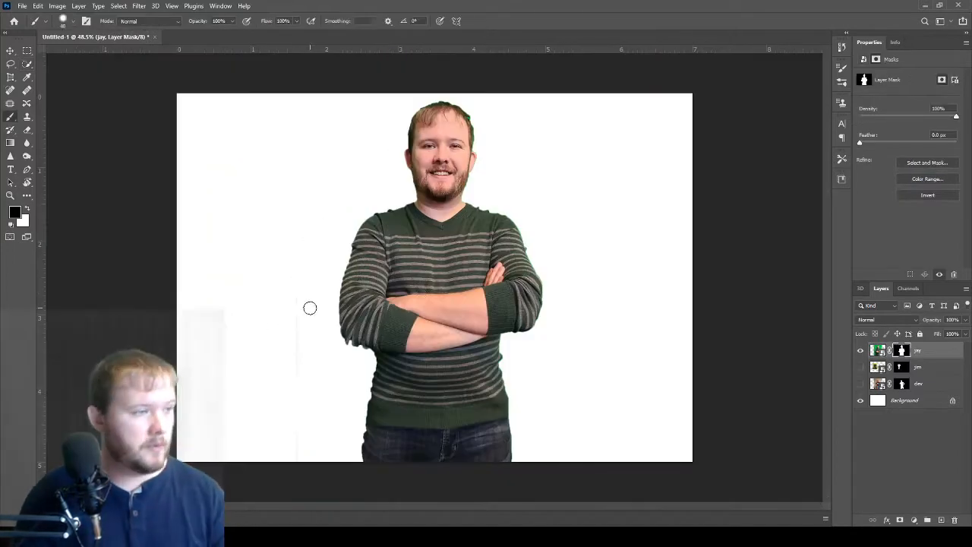
scroll(502, 262, up, 4)
scroll(609, 263, down, 4)
double_click(899, 352)
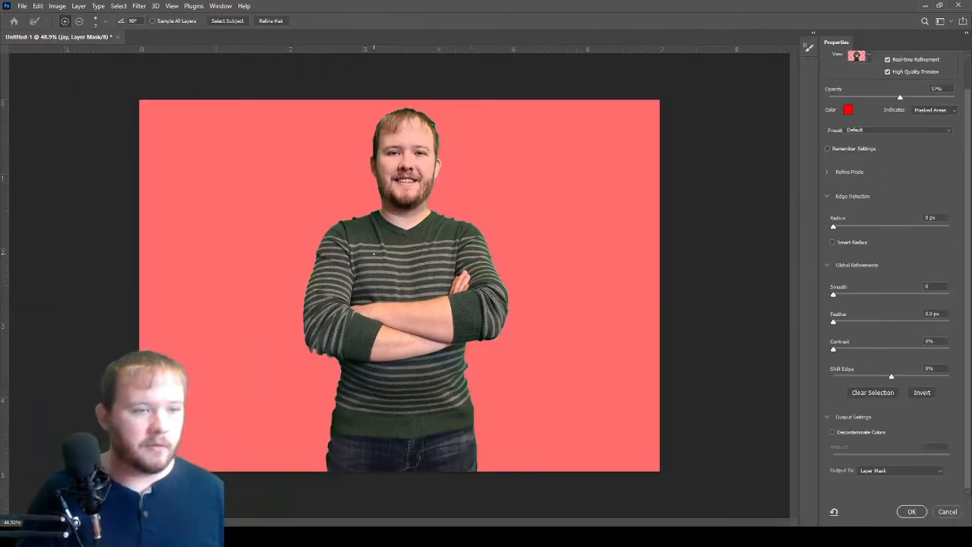
Step: Refine the mask around the striped-sweater man's hair and head, and apply the refinement
scroll(522, 250, up, 2)
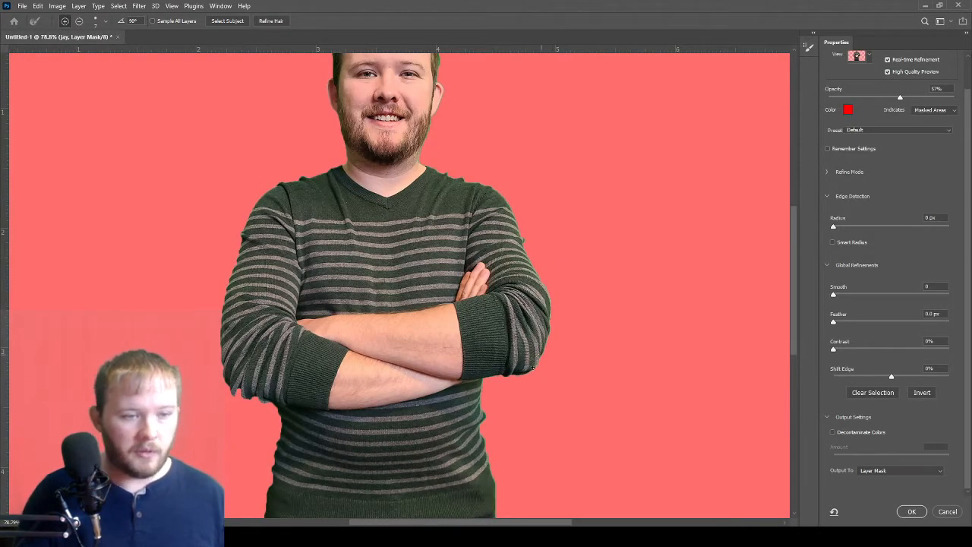
scroll(383, 185, up, 2)
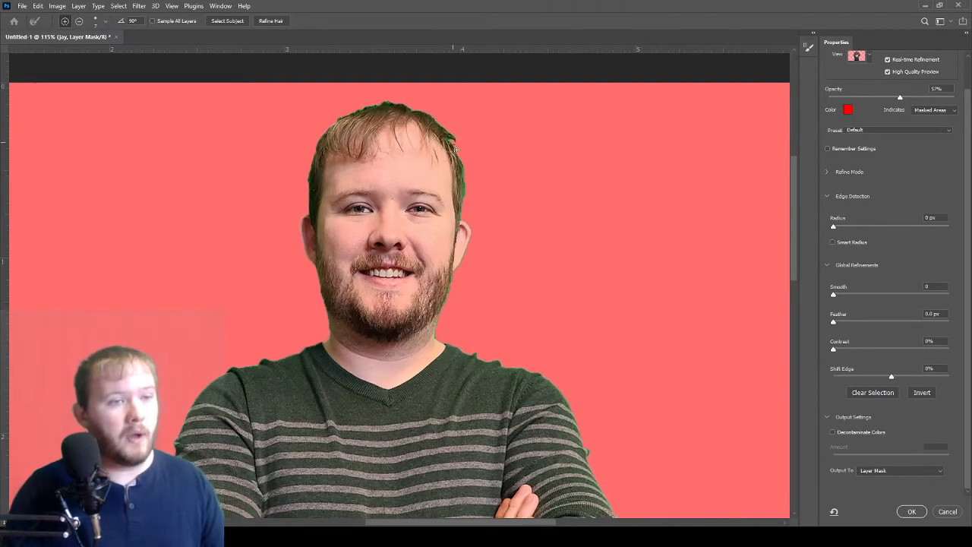
scroll(456, 144, up, 3)
scroll(475, 267, down, 8)
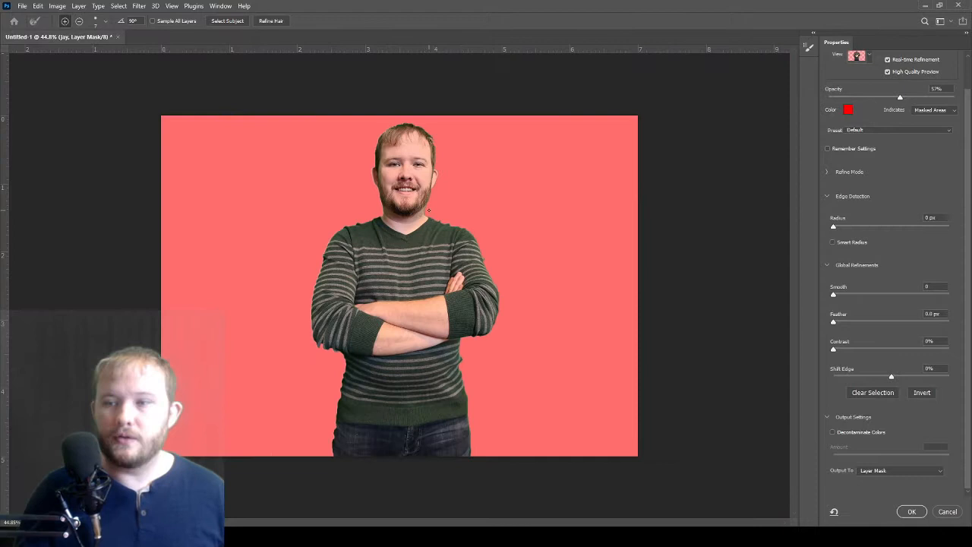
click(912, 511)
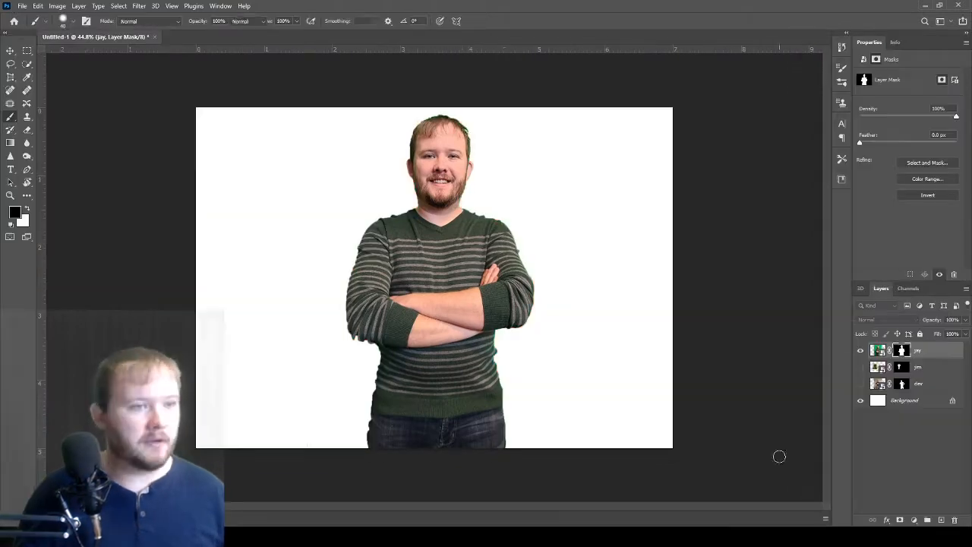
Step: Scale the striped-sweater man down to about half size and place him at the canvas's bottom edge
key(v)
drag(307, 107, 427, 269)
drag(502, 366, 434, 366)
click(502, 21)
Step: Show the waving man's layer, enlarge him and position him on the left part of the canvas
click(860, 367)
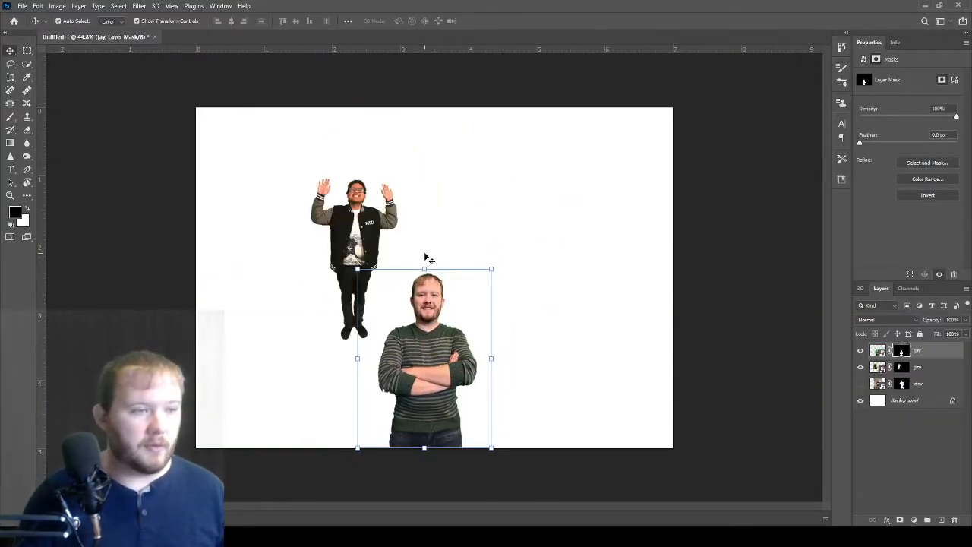
drag(354, 220, 290, 306)
drag(357, 240, 433, 141)
click(502, 20)
drag(334, 250, 320, 231)
Step: Move the striped-sweater man to the canvas's right side, and show the Christmas-sweater man near the centre
drag(448, 351, 608, 256)
click(861, 384)
drag(447, 316, 441, 316)
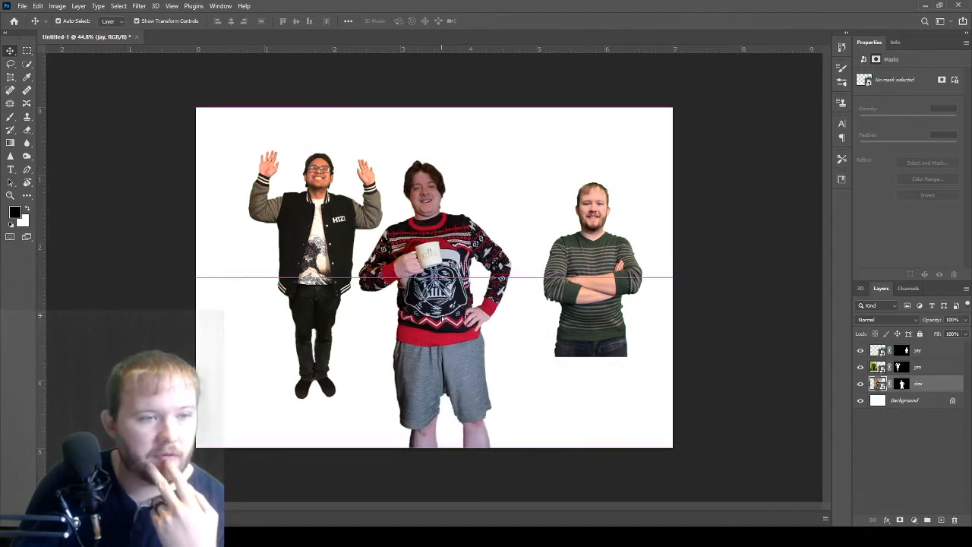
Step: Rescale the Christmas-sweater man and adjust his position between the waving man and the striped-sweater man
drag(555, 107, 499, 184)
drag(448, 296, 471, 248)
click(501, 20)
drag(523, 135, 547, 102)
drag(444, 266, 454, 259)
drag(557, 95, 543, 113)
drag(448, 258, 444, 253)
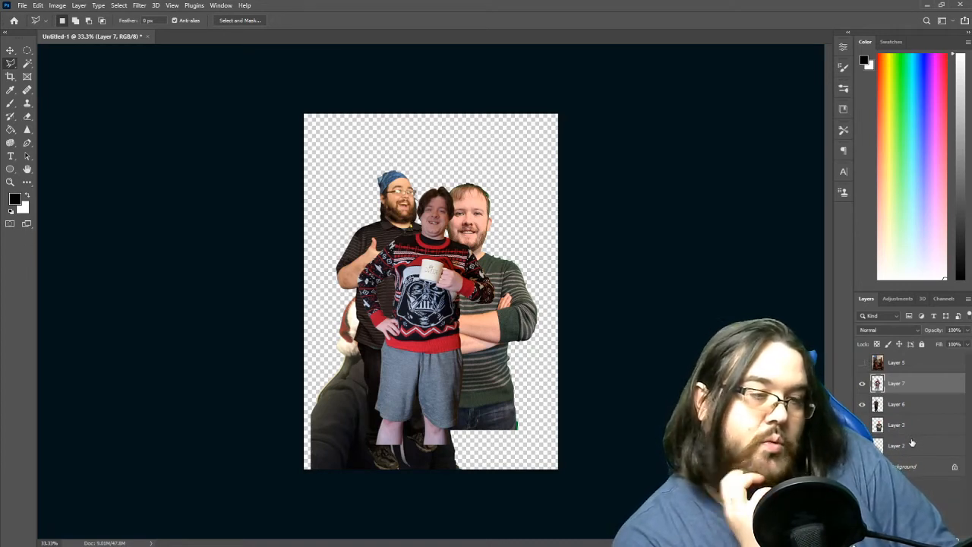
Step: Bring the Santa-hat man's layer in front of the other men and adjust his position
drag(896, 363, 897, 374)
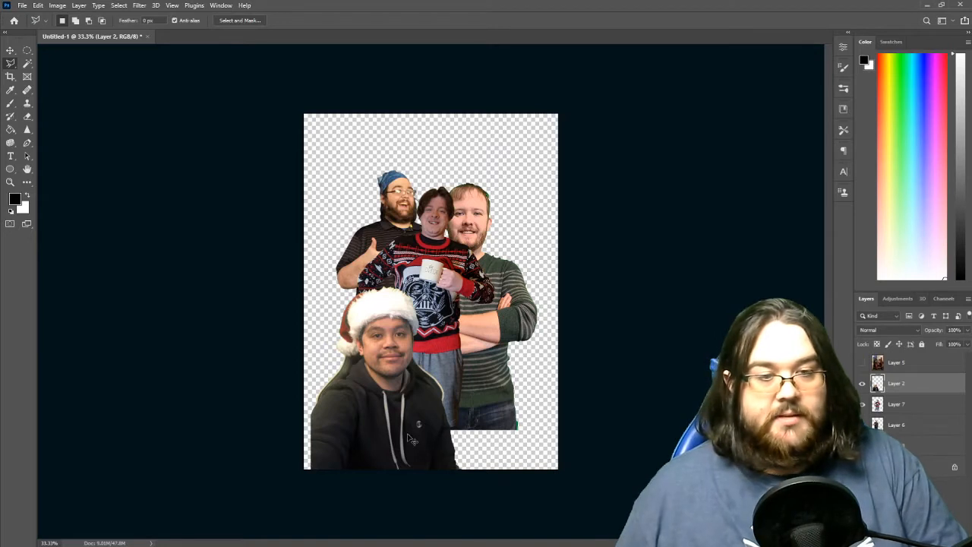
drag(410, 446, 383, 406)
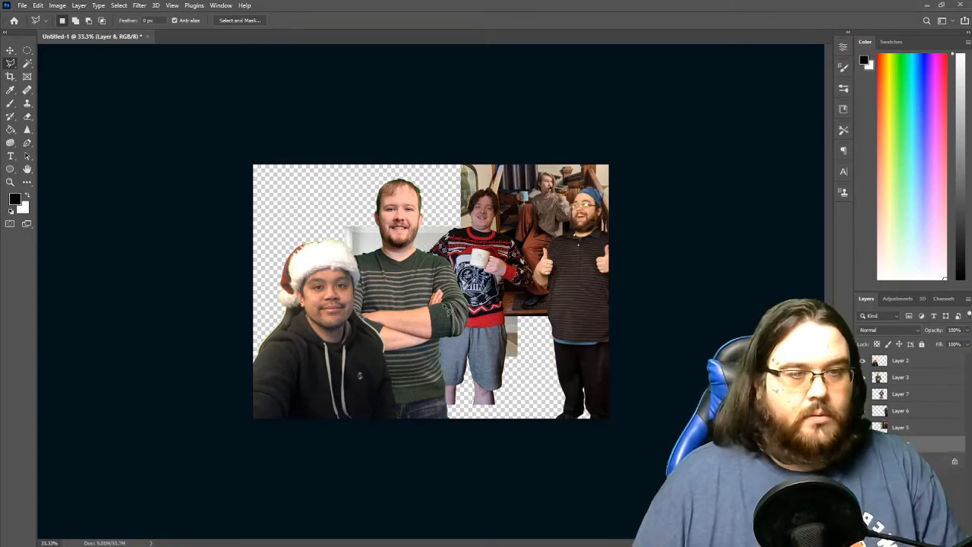
Step: Enlarge the empty-room photo on Layer 8 and position it behind the men
key(ctrl+t)
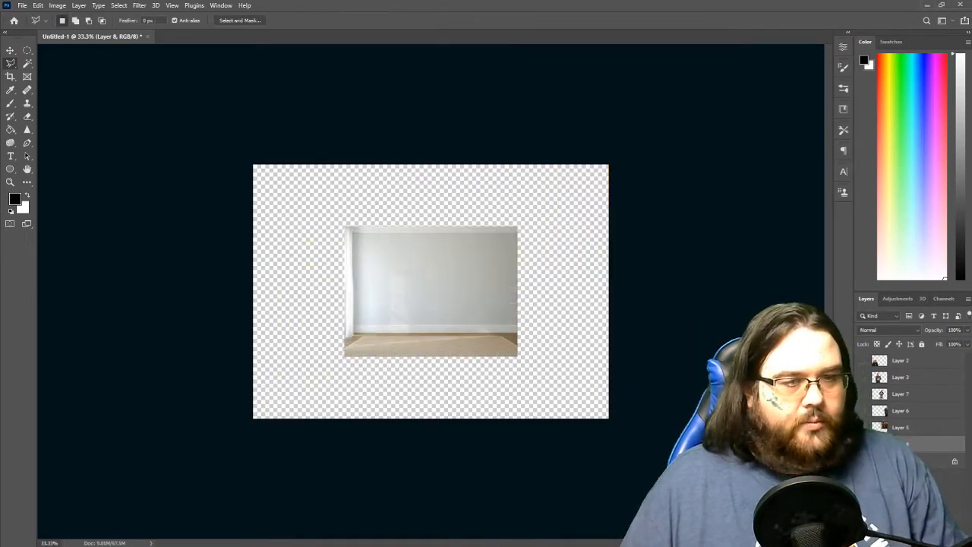
drag(347, 290, 239, 279)
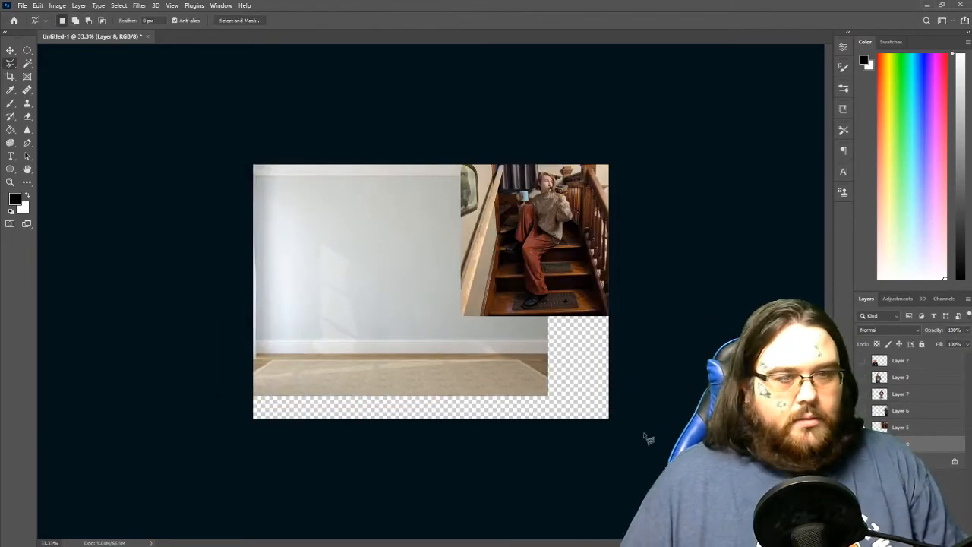
key(ctrl+t)
drag(428, 373, 371, 458)
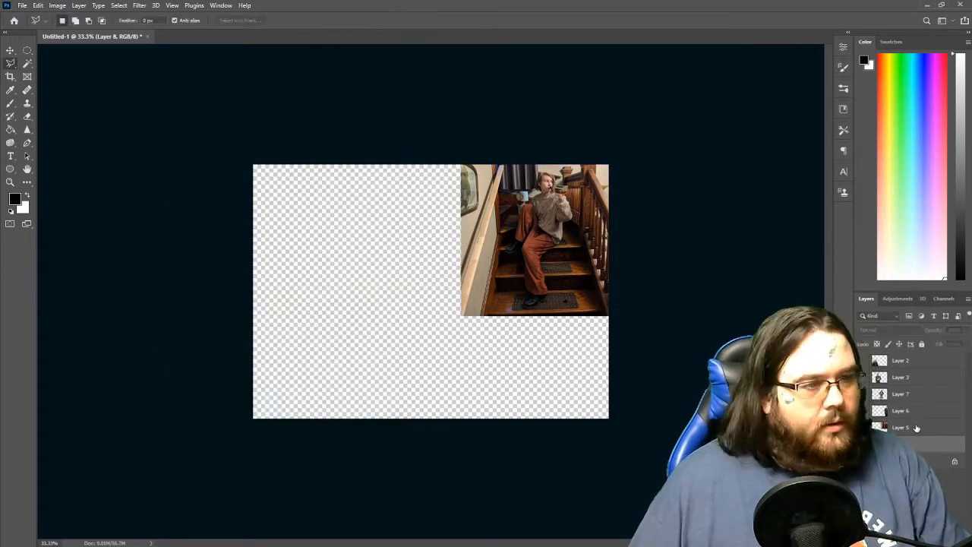
Step: Flip the staircase photo horizontally and move it to the canvas's upper-left corner
right_click(553, 249)
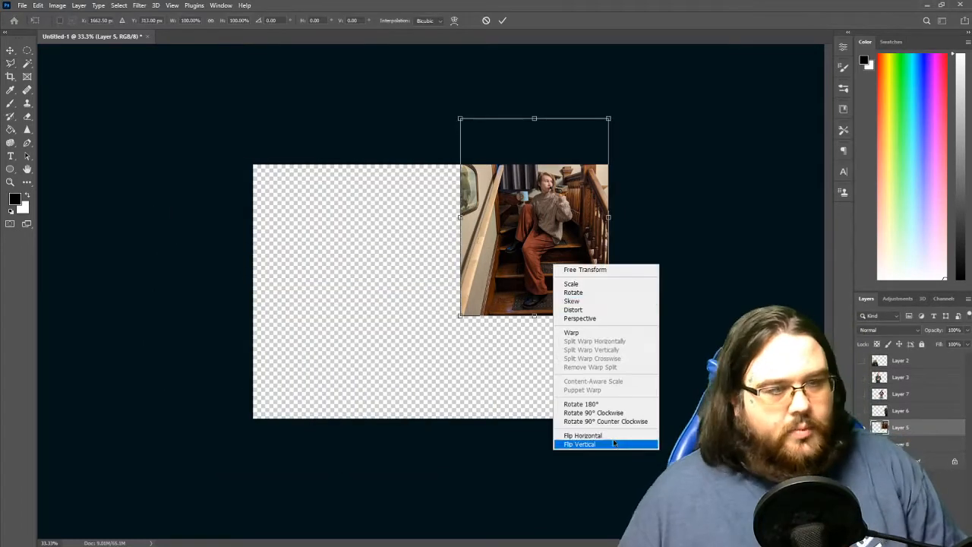
click(585, 441)
drag(579, 312, 371, 329)
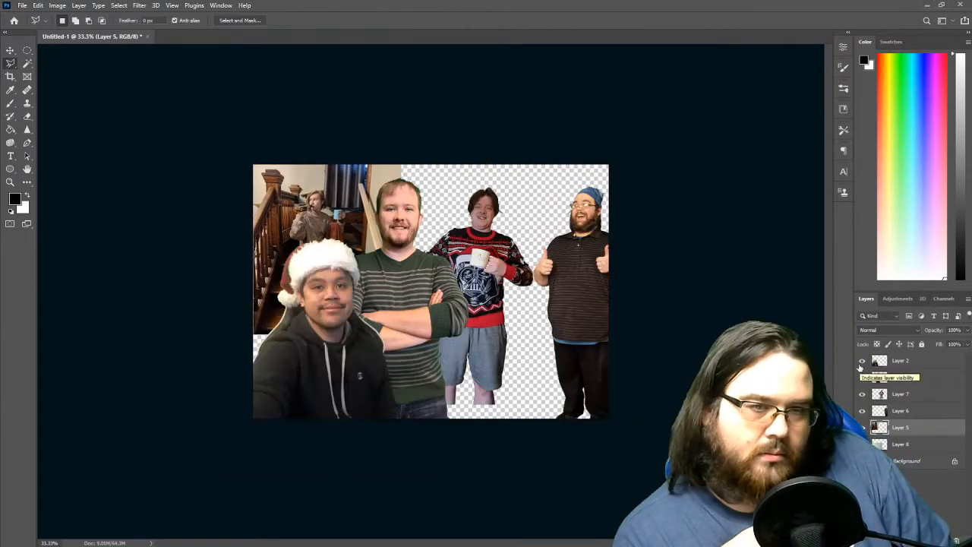
Step: Stretch and reposition the empty-room photo until it covers the canvas down to its bottom edge, and apply the transform
drag(607, 316, 607, 316)
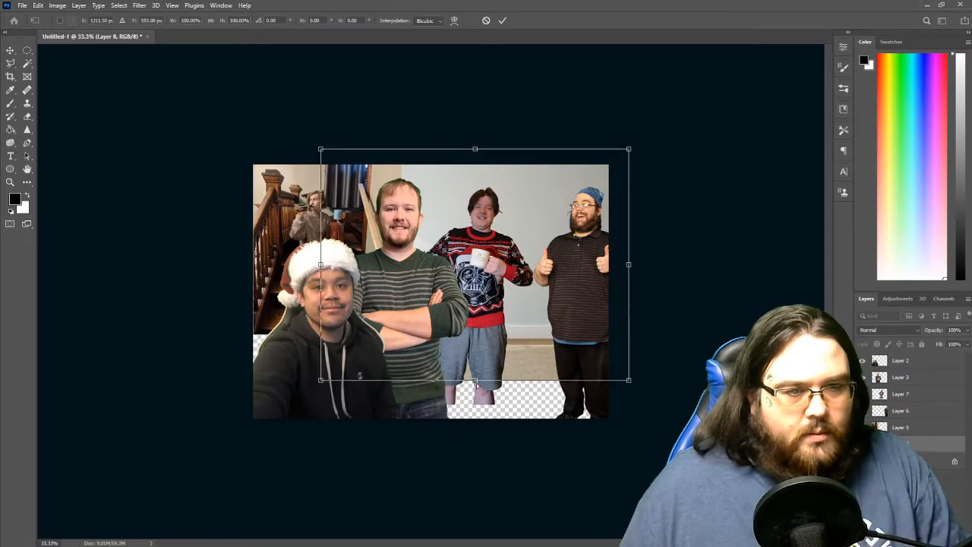
drag(475, 381, 478, 423)
drag(456, 364, 433, 367)
drag(300, 289, 227, 291)
key(Return)
Step: Add a layer mask to the staircase photo's layer and adjust the brush size for painting on it
click(904, 427)
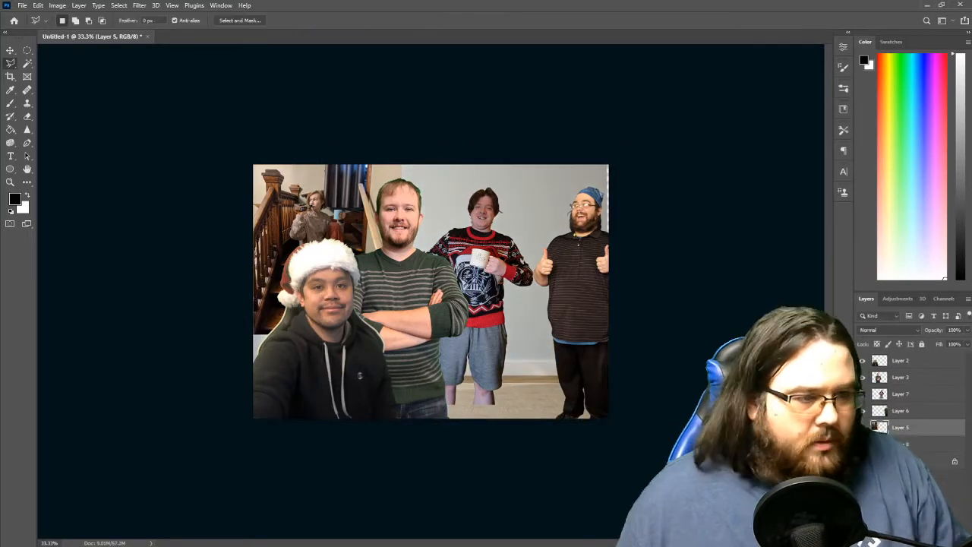
click(900, 541)
click(11, 104)
click(73, 22)
drag(53, 50, 62, 50)
click(392, 128)
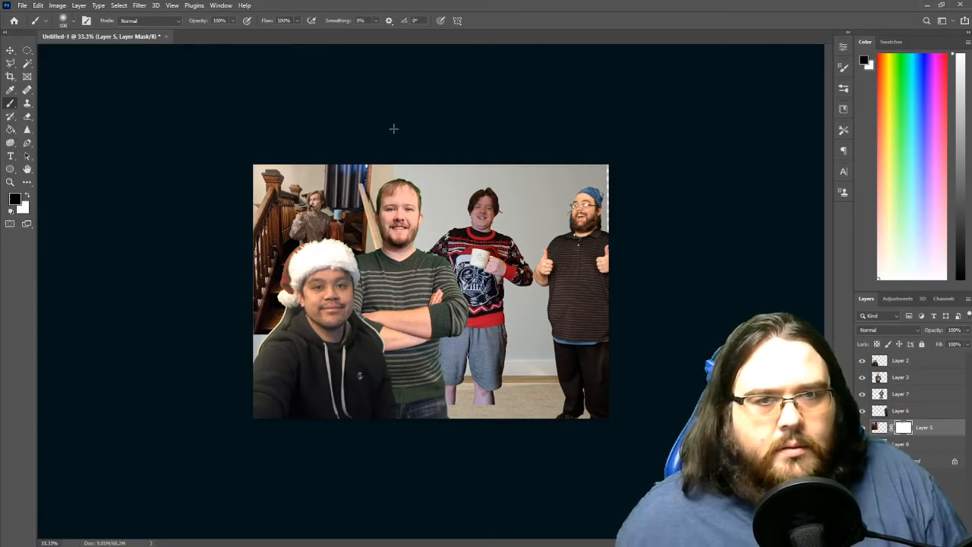
Step: Adjust the brush opacity and colour, and paint on the staircase photo's mask to hide its edge beside the room wall
click(233, 21)
drag(235, 32, 224, 32)
click(401, 147)
click(27, 195)
click(15, 199)
drag(399, 188, 467, 247)
click(557, 275)
Step: Sample the beige wall in the staircase photo as the foreground colour
click(879, 428)
click(15, 199)
click(301, 175)
click(566, 263)
Step: Select the grey wall on Layer 8 with the Magic Wand, fill it with the sampled beige and deselect
click(28, 64)
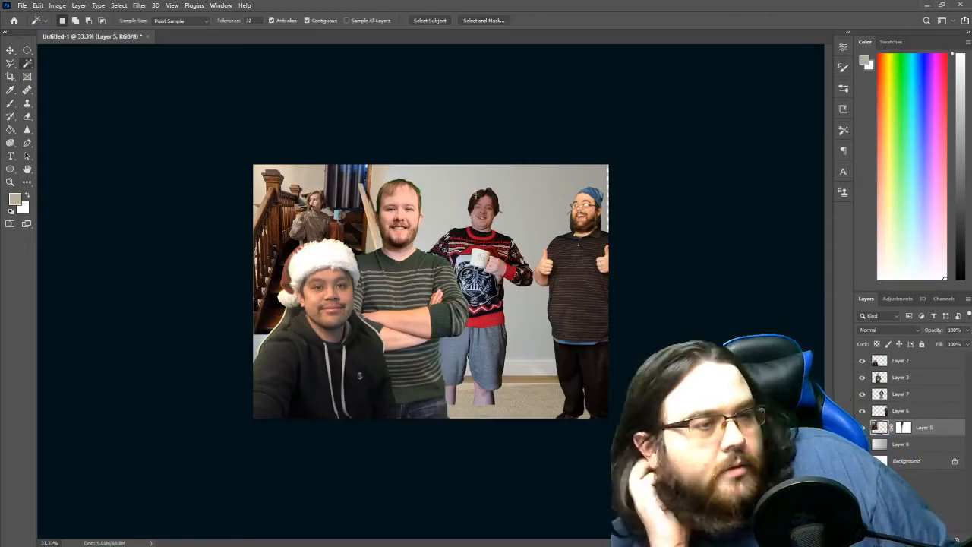
click(528, 205)
click(901, 445)
click(532, 304)
click(10, 130)
click(532, 251)
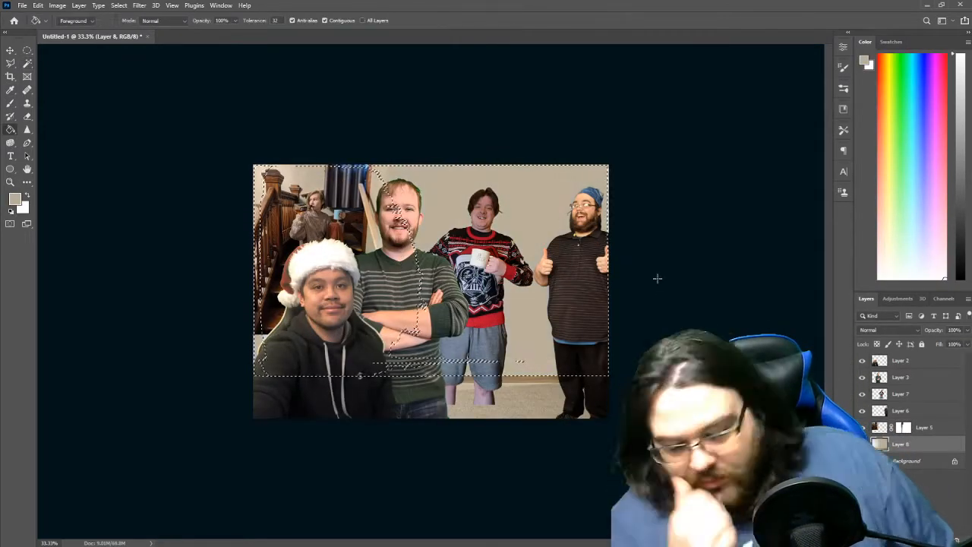
key(ctrl+d)
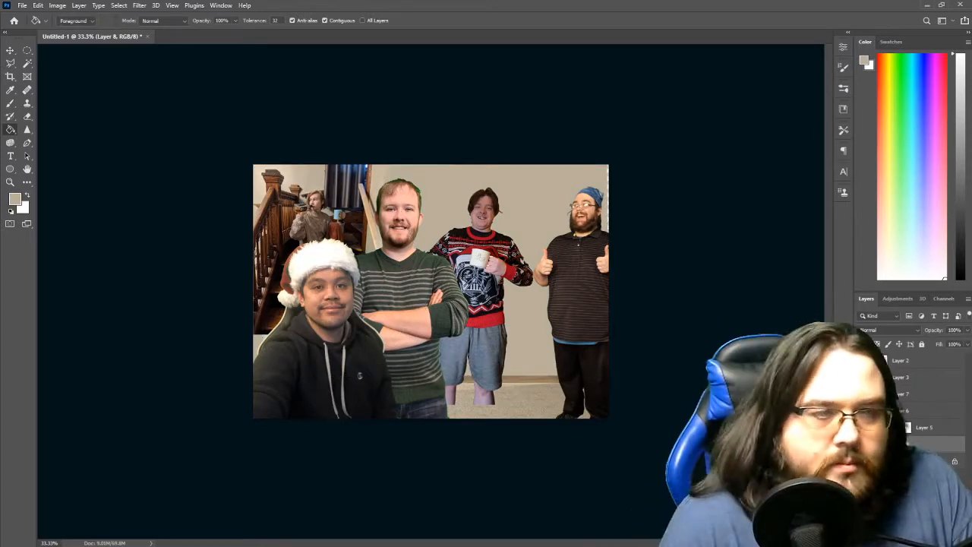
Step: Enlarge the staircase photo to about 156% and position it over the canvas's left part
click(924, 428)
key(ctrl+t)
drag(368, 334, 369, 442)
mouse_move(375, 397)
mouse_down()
mouse_move(382, 359)
mouse_move(389, 408)
mouse_up()
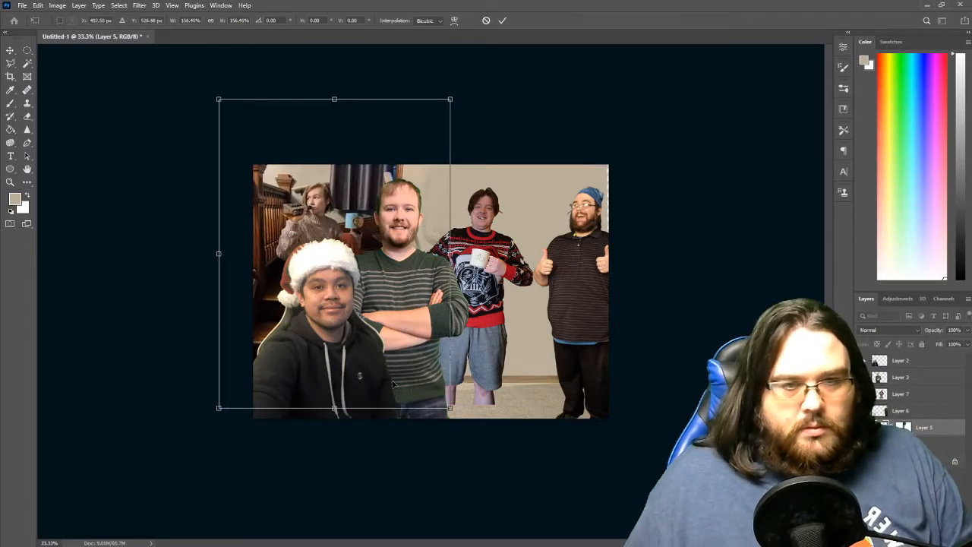
key(Return)
Step: Compare the composite with and without the beige wall by toggling Layer 8 and undoing and redoing the last edits
click(901, 444)
click(864, 444)
click(864, 444)
key(ctrl+z)
key(ctrl+z)
key(ctrl+z)
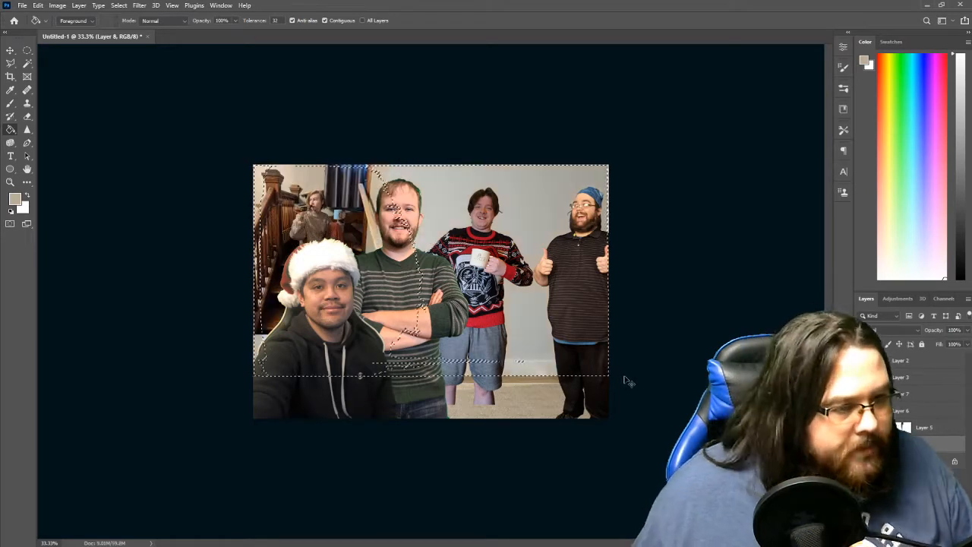
key(ctrl+shift+z)
key(ctrl+shift+z)
key(ctrl+shift+z)
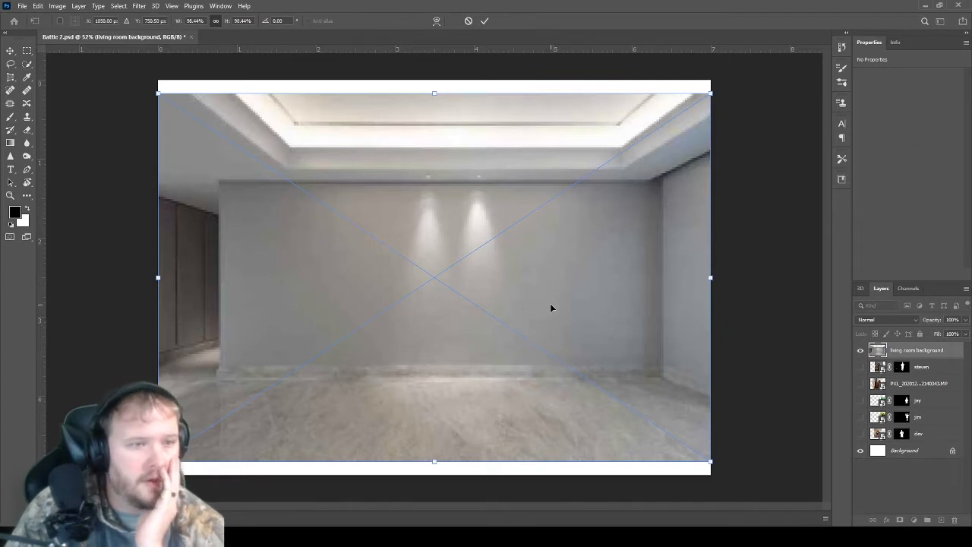
Step: Apply the placement of the living room background photo across the canvas's full width in Battle 2.psd
click(486, 23)
scroll(535, 290, down, 3)
scroll(536, 291, up, 3)
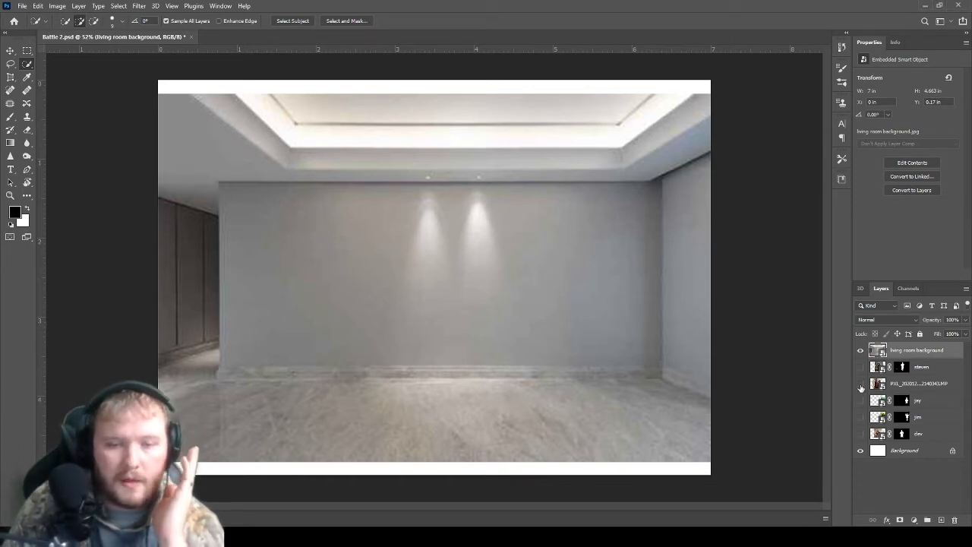
Step: Show the staircase photo's layer and move it above the living room background layer
click(861, 385)
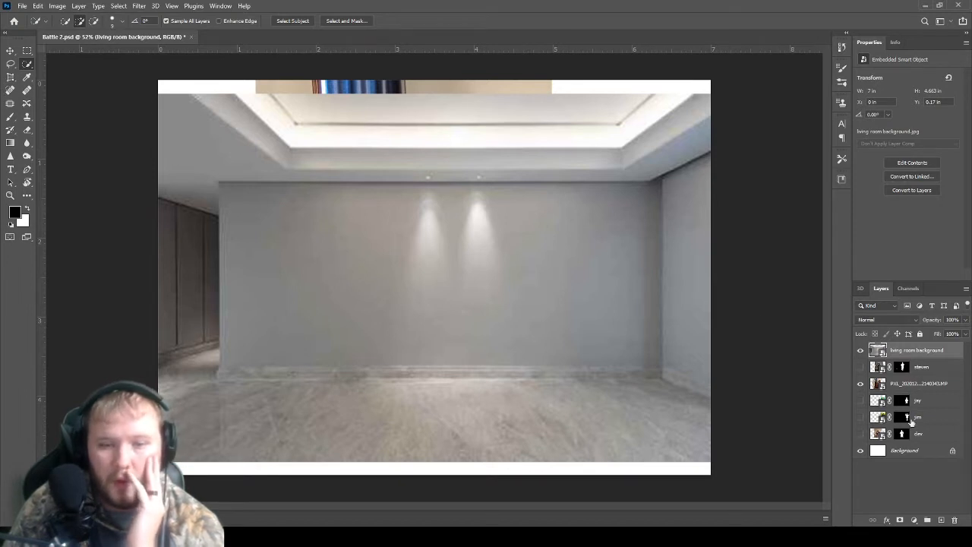
drag(939, 389, 948, 351)
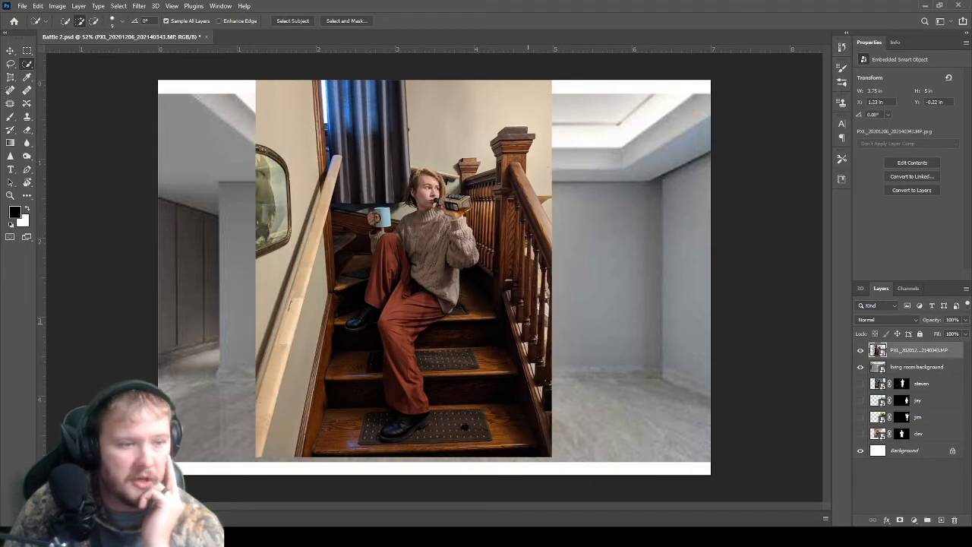
drag(509, 299, 472, 276)
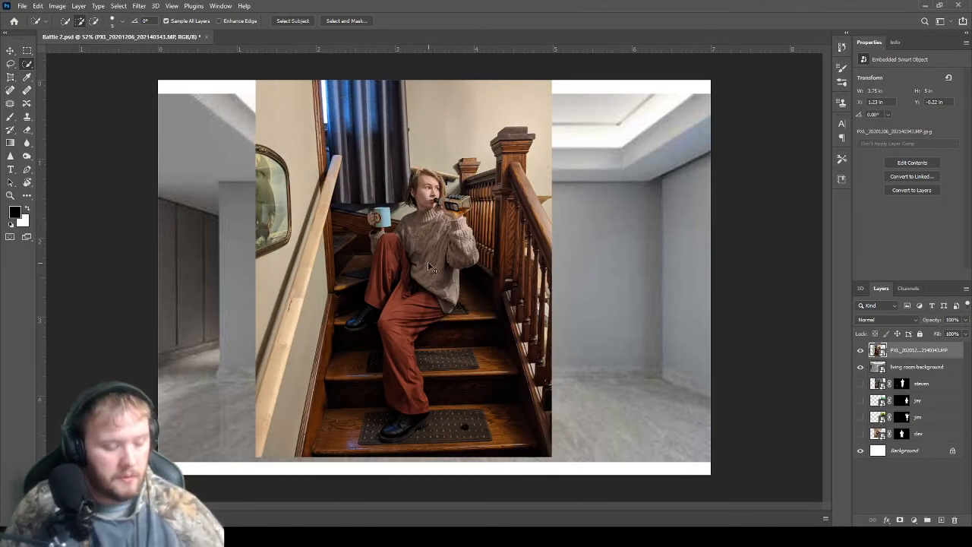
Step: Scale the staircase photo down to 4.49%, place it against the canvas's left edge and apply the transform
key(ctrl+t)
drag(257, 64, 369, 213)
drag(512, 318, 303, 247)
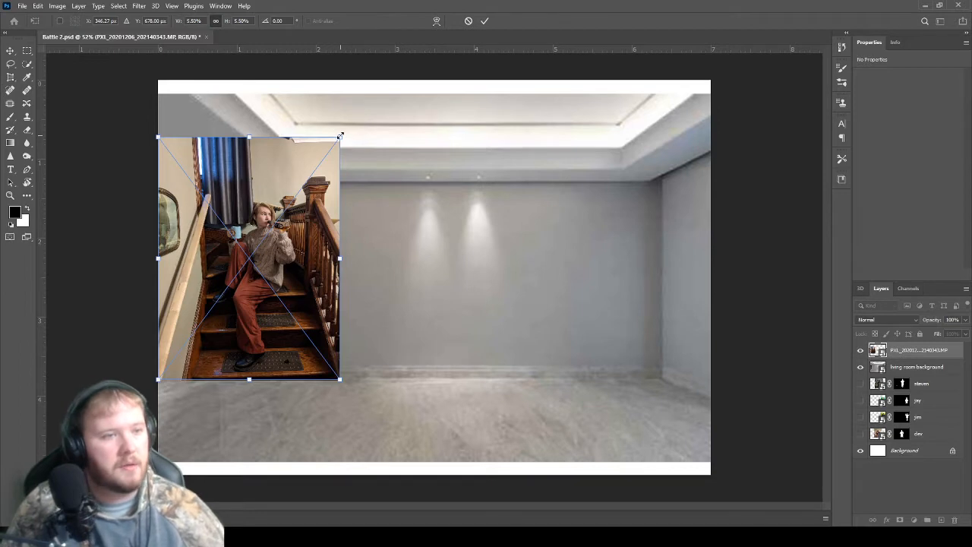
drag(340, 135, 306, 183)
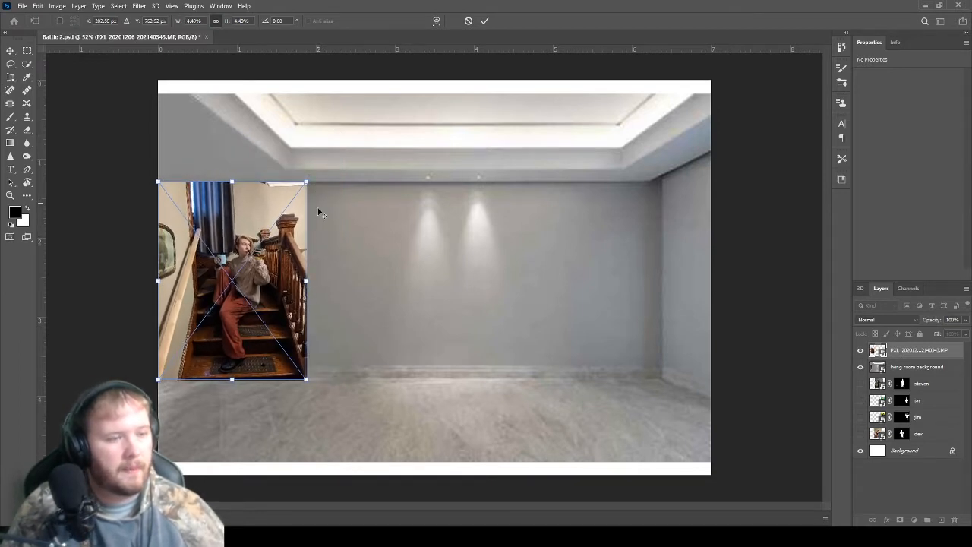
scroll(331, 247, up, 3)
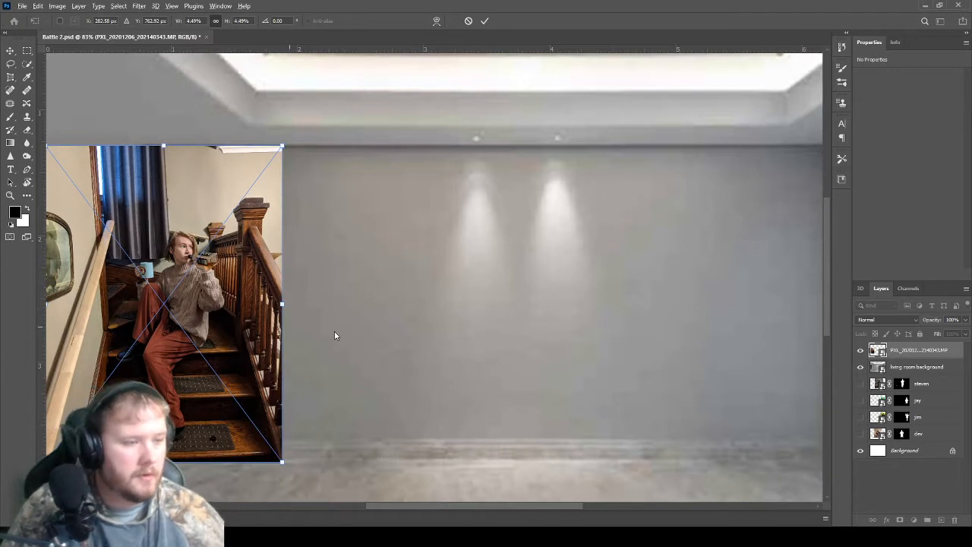
scroll(416, 375, down, 2)
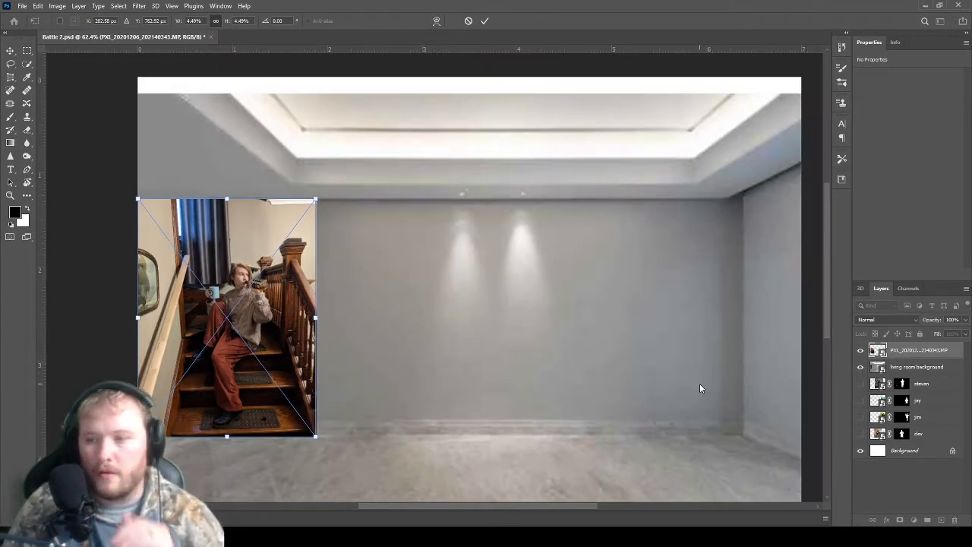
click(484, 24)
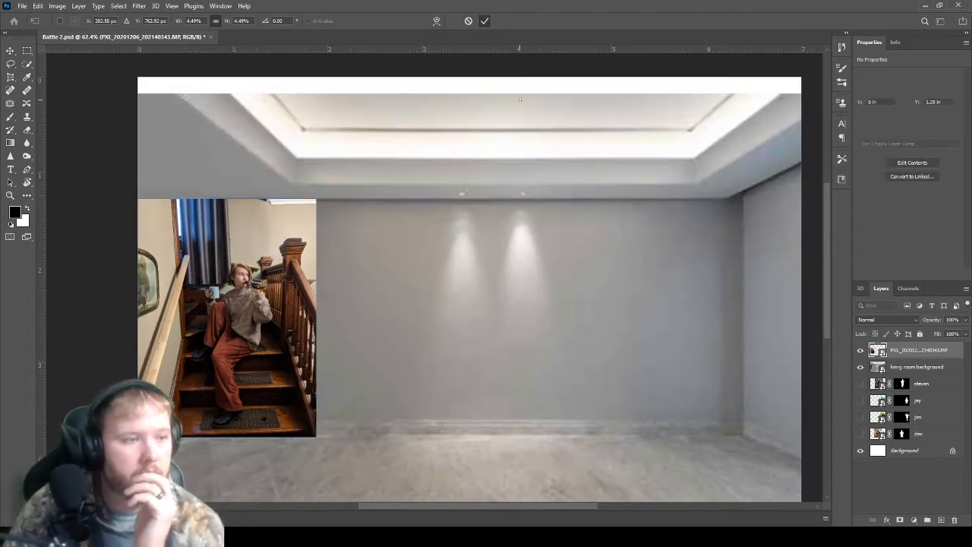
Step: Move the living room background layer beneath all the men's layers, just above the Background layer
key(w)
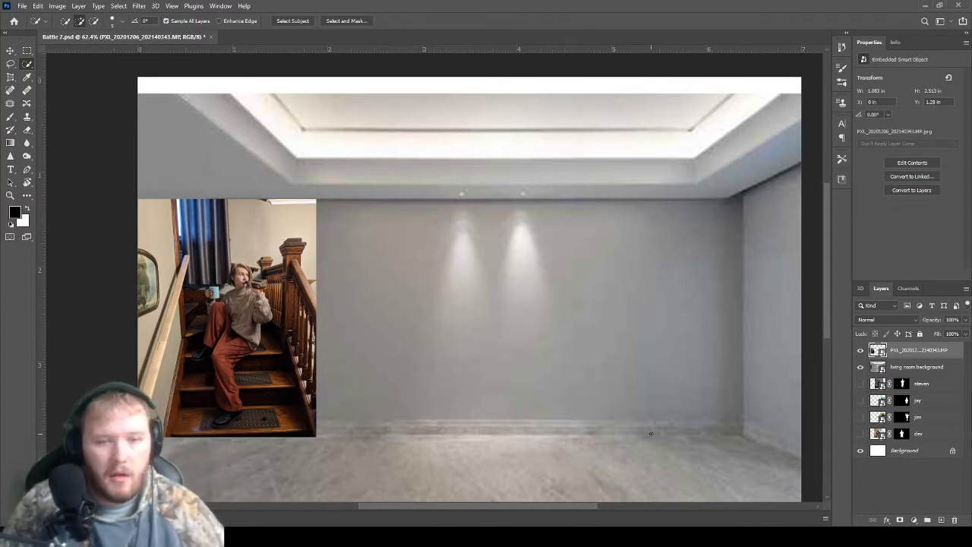
drag(949, 373, 934, 452)
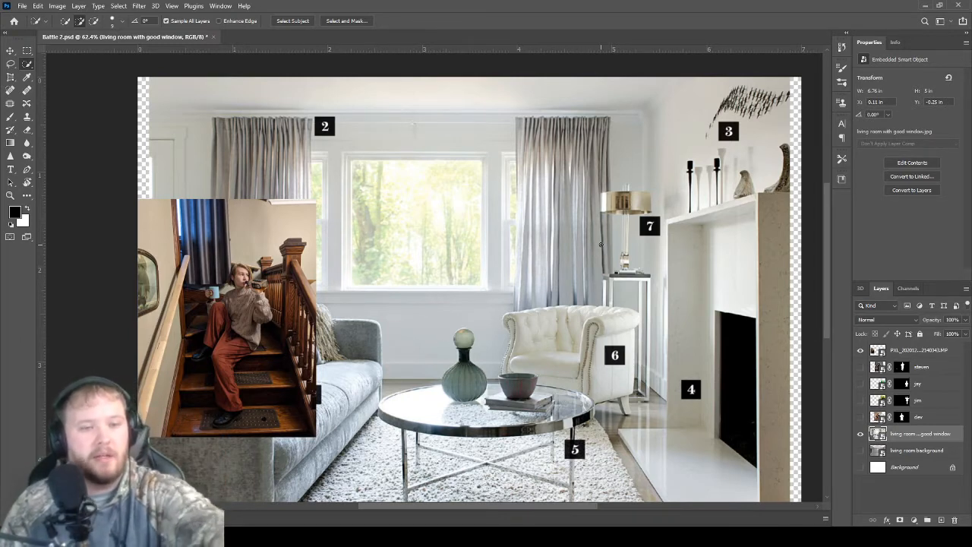
Step: Quick-select the large central window in the good-window living room photo and mask the layer to that selection
scroll(483, 283, up, 2)
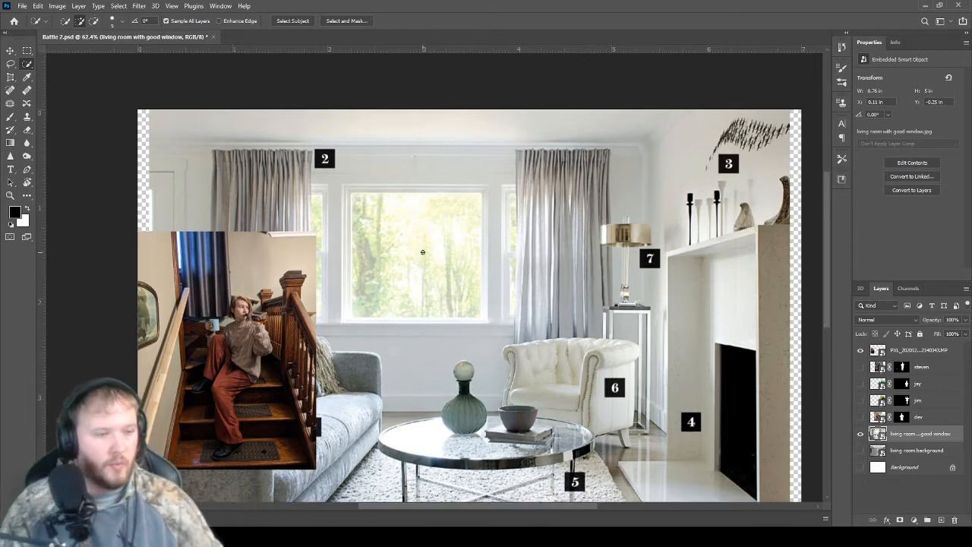
scroll(422, 252, up, 2)
scroll(354, 285, up, 1)
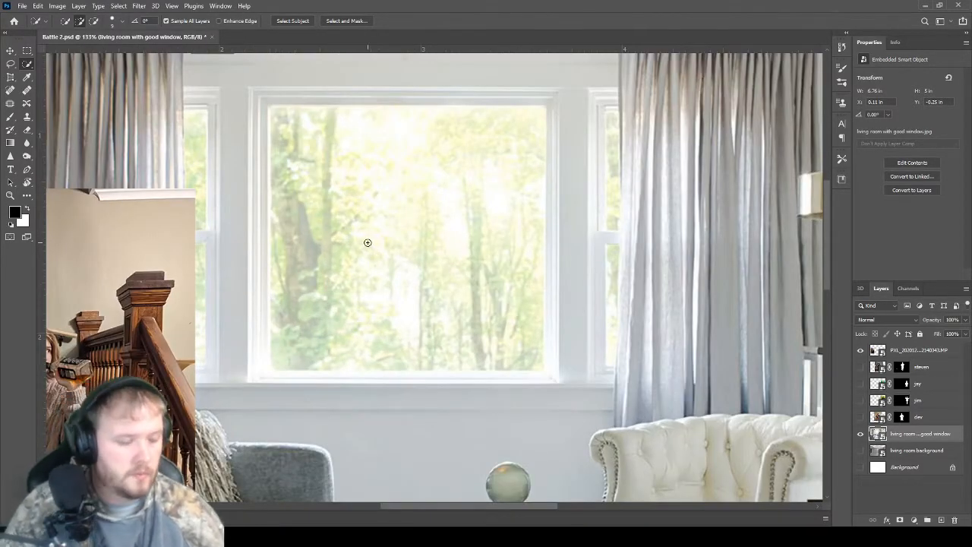
mouse_move(280, 153)
mouse_down()
mouse_move(343, 180)
mouse_move(495, 304)
mouse_move(570, 339)
mouse_up()
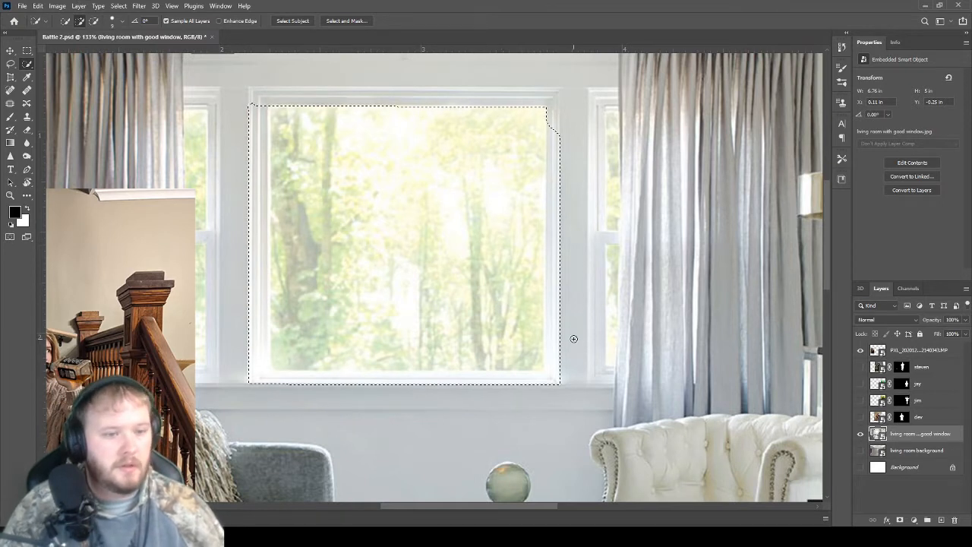
mouse_move(279, 242)
mouse_down()
mouse_move(253, 84)
mouse_move(308, 157)
mouse_up()
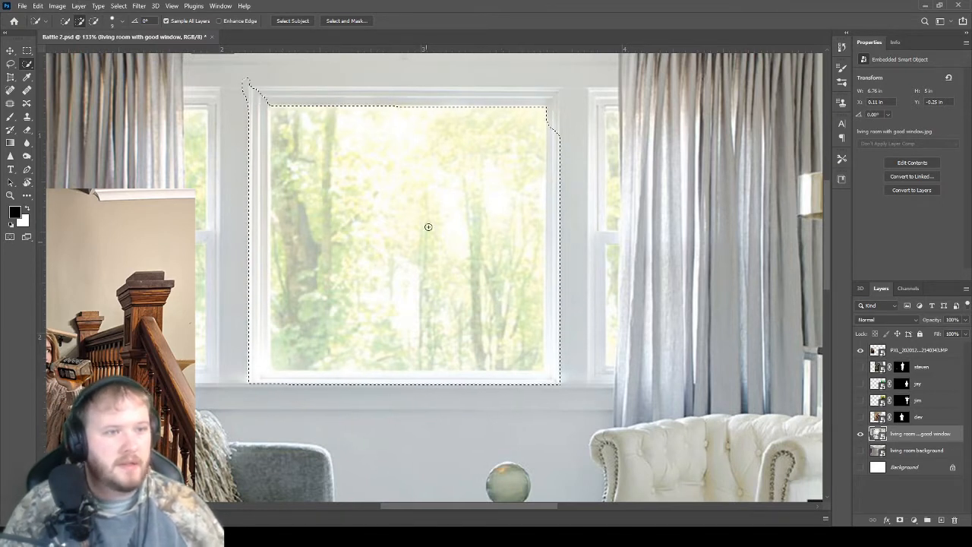
mouse_move(429, 226)
mouse_down()
mouse_move(317, 90)
mouse_move(530, 107)
mouse_up()
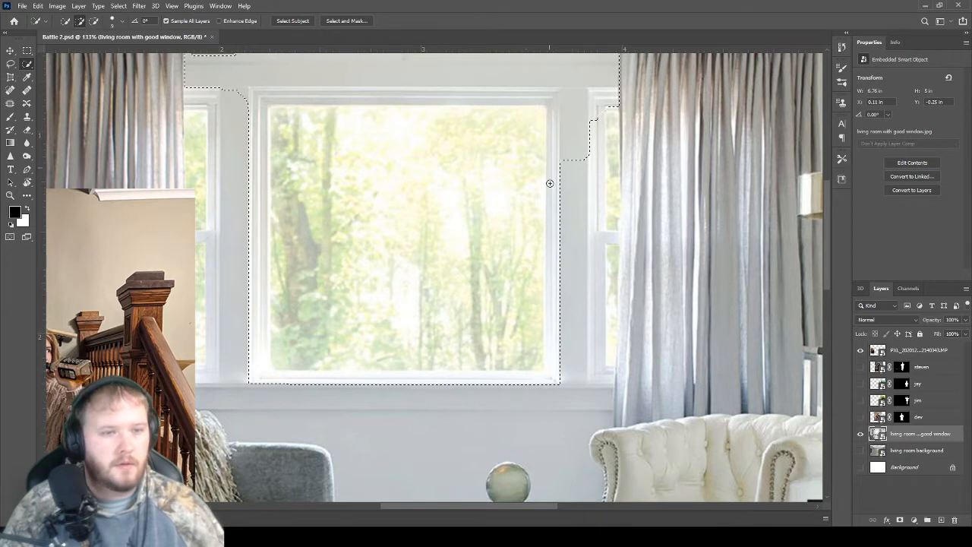
drag(556, 328, 555, 363)
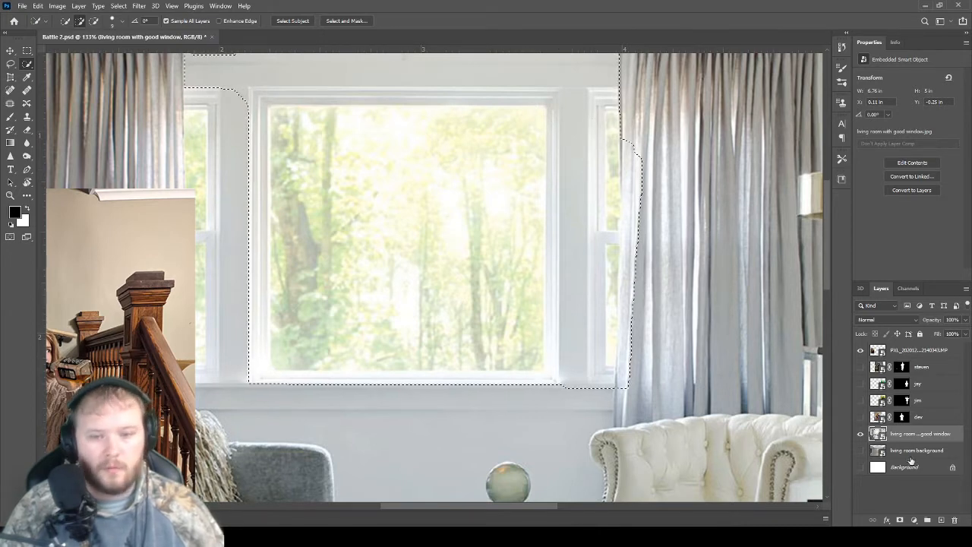
click(900, 521)
scroll(413, 245, down, 3)
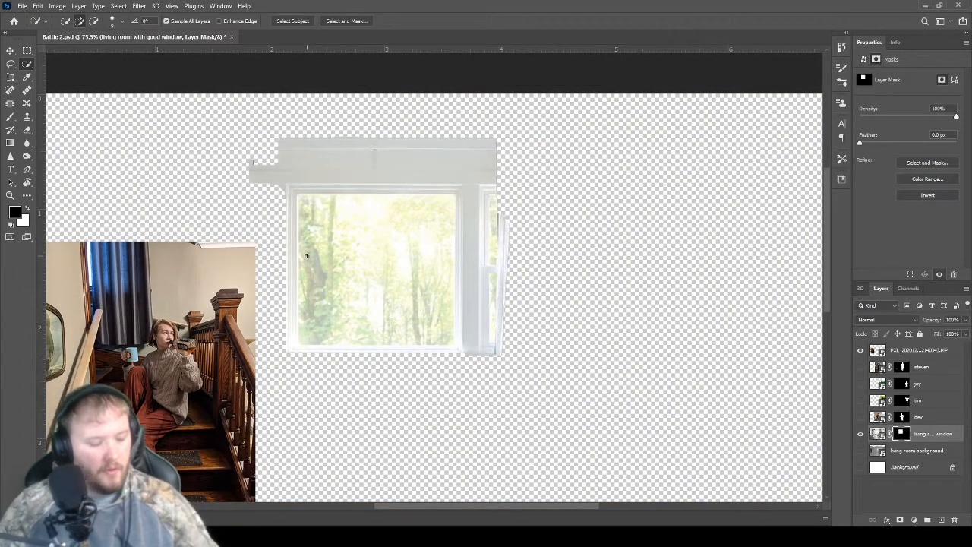
Step: Brush the window layer's mask to hide the leftover wall above and beside the window frame and tidy the frame's right edge
key(b)
scroll(524, 342, up, 3)
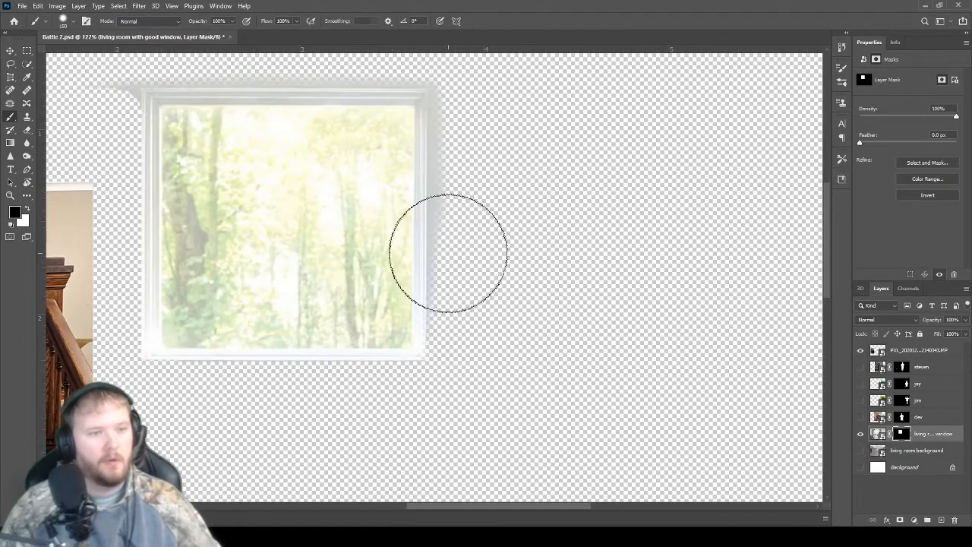
key(bracketleft)
key(bracketleft)
key(bracketleft)
key(bracketleft)
key(bracketleft)
key(bracketleft)
key(bracketleft)
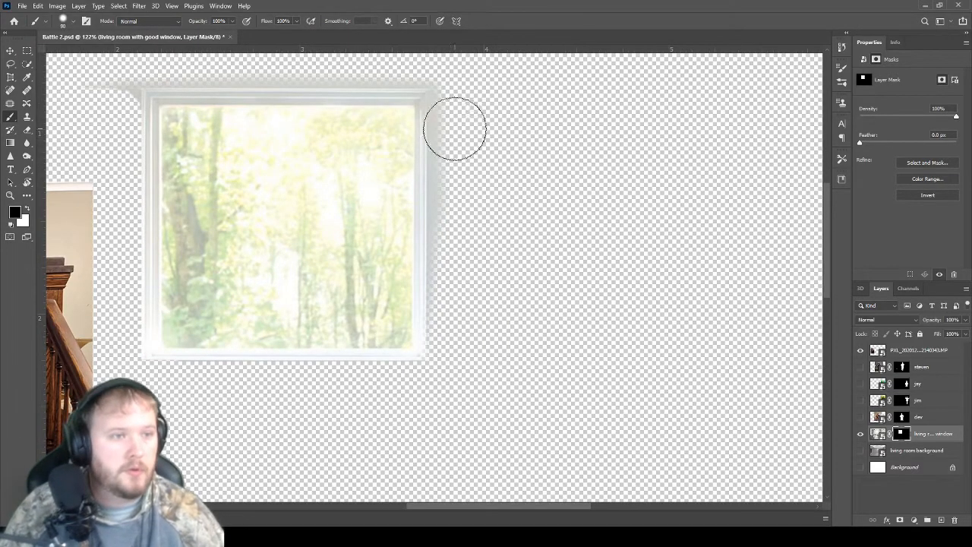
key(bracketleft)
key(bracketleft)
key(bracketleft)
mouse_move(447, 101)
mouse_down()
mouse_move(440, 98)
mouse_move(438, 271)
mouse_up()
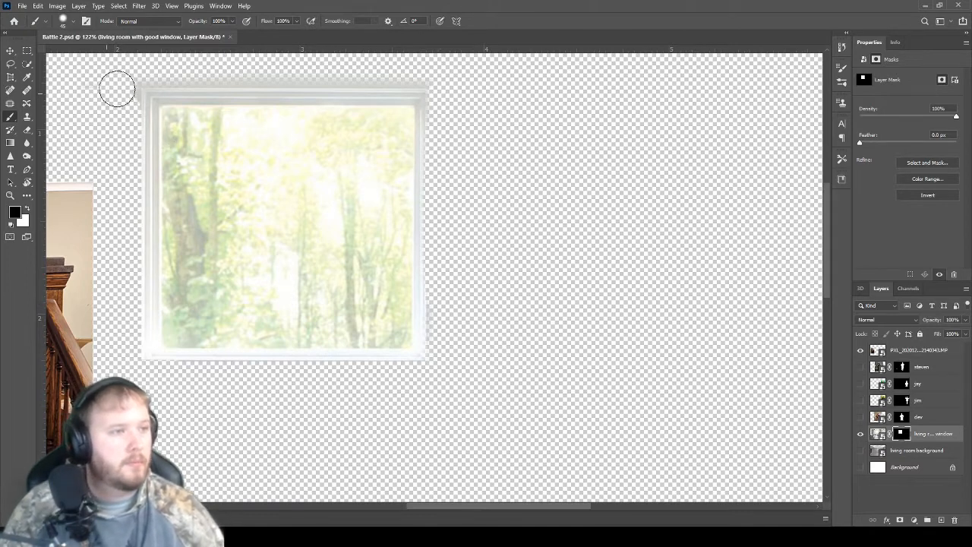
key(x)
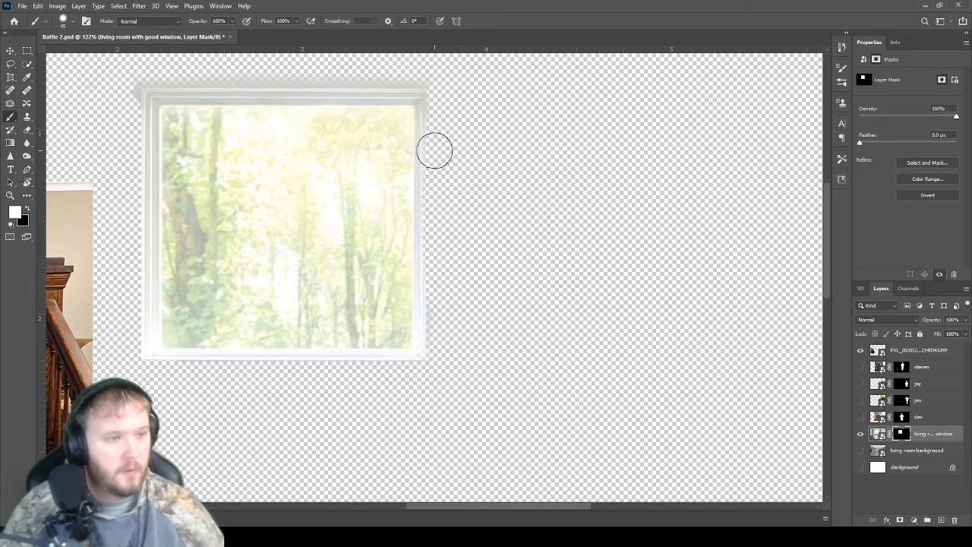
mouse_move(434, 151)
mouse_down()
mouse_move(423, 122)
mouse_move(417, 367)
mouse_up()
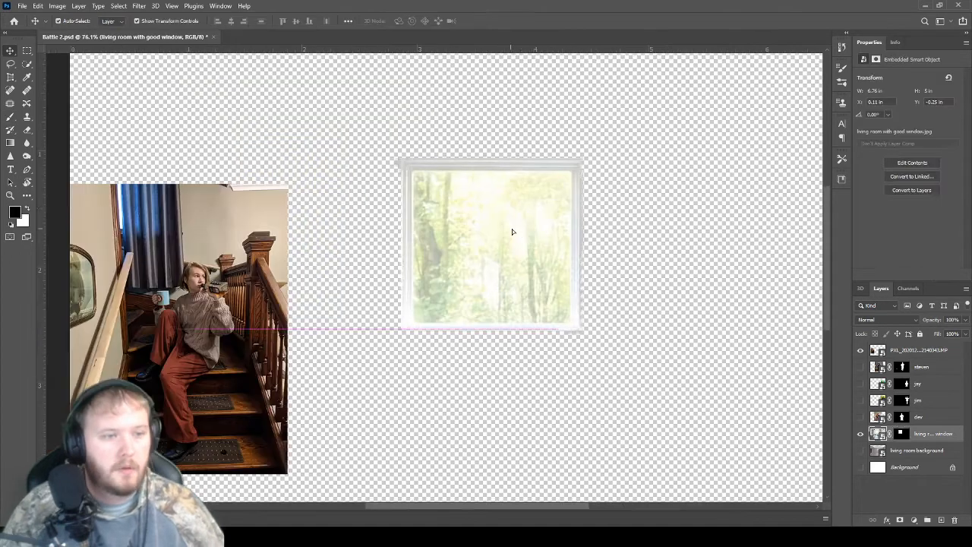
Step: Reposition the cut-out window on the canvas and show the living room background layer
mouse_move(512, 229)
mouse_down()
mouse_move(490, 202)
mouse_move(514, 200)
mouse_move(454, 253)
mouse_up()
click(862, 452)
scroll(572, 335, down, 4)
scroll(487, 277, up, 4)
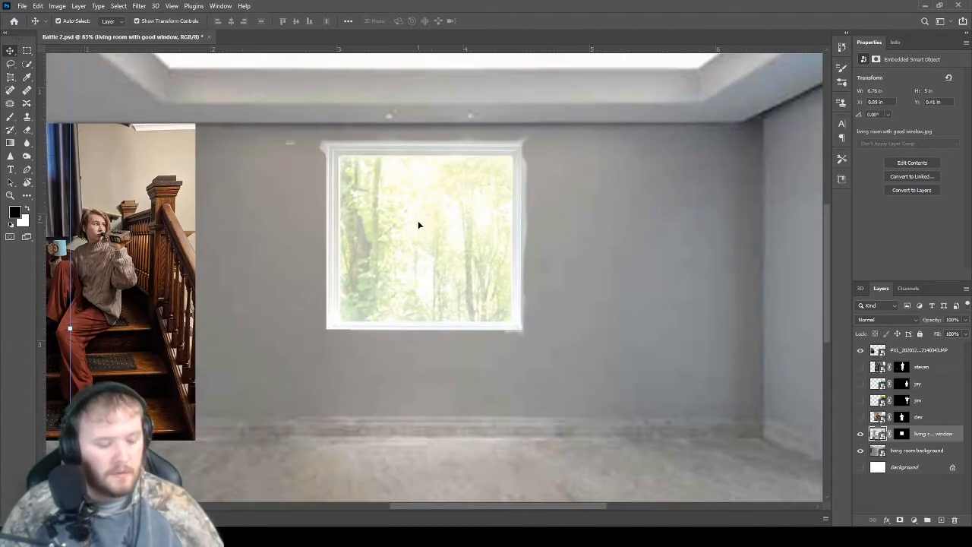
Step: Scale the window to 73.58%, place it on the back wall beneath the ceiling spotlights and apply the transform
key(ctrl+t)
scroll(330, 145, down, 4)
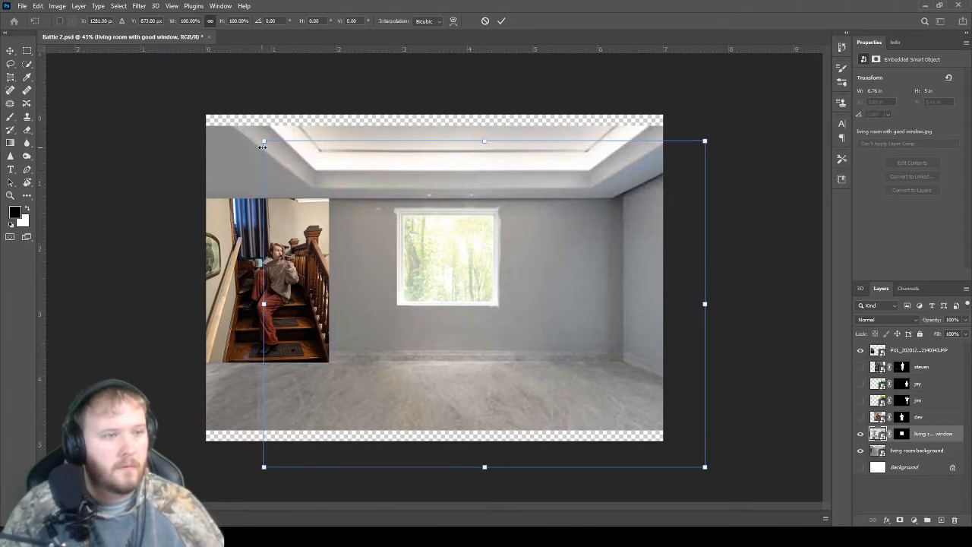
drag(264, 142, 412, 250)
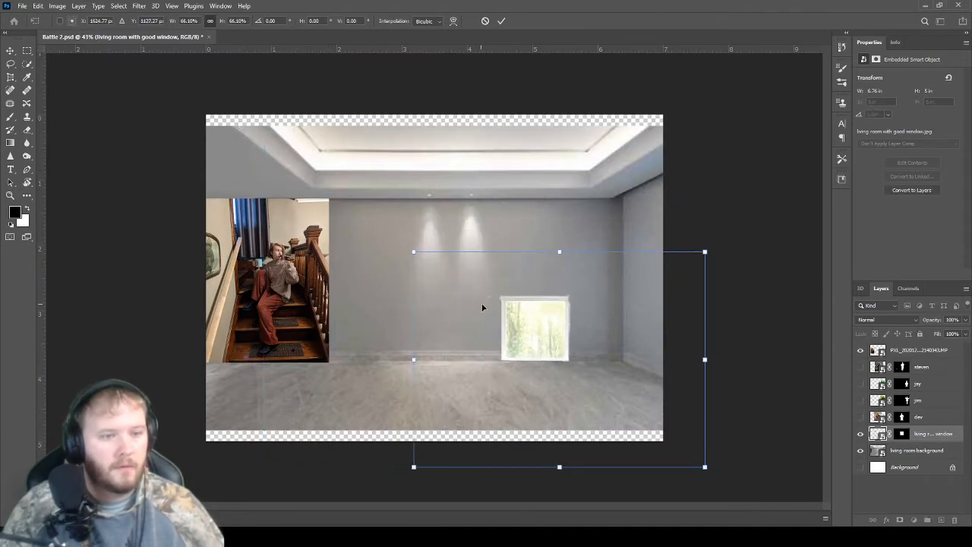
drag(540, 332, 451, 276)
scroll(471, 277, up, 5)
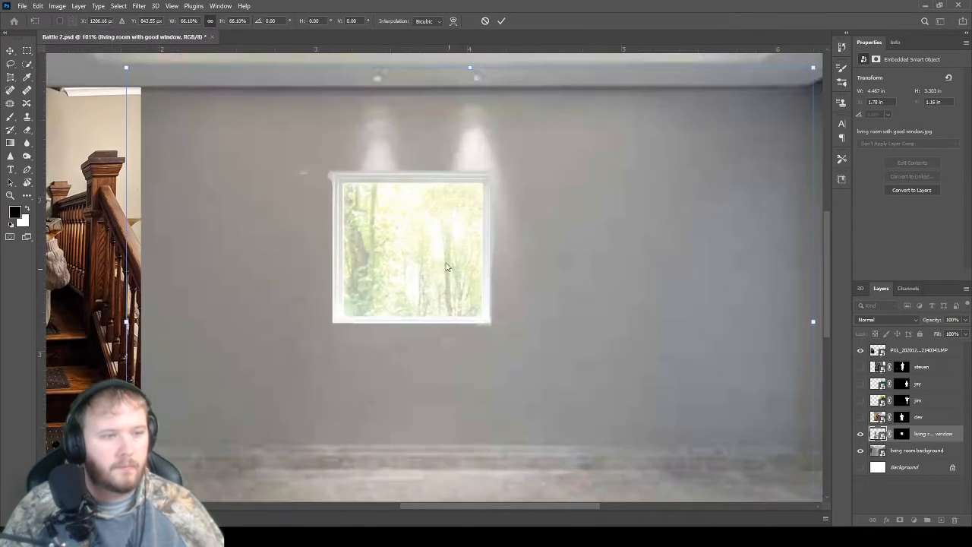
scroll(425, 251, down, 2)
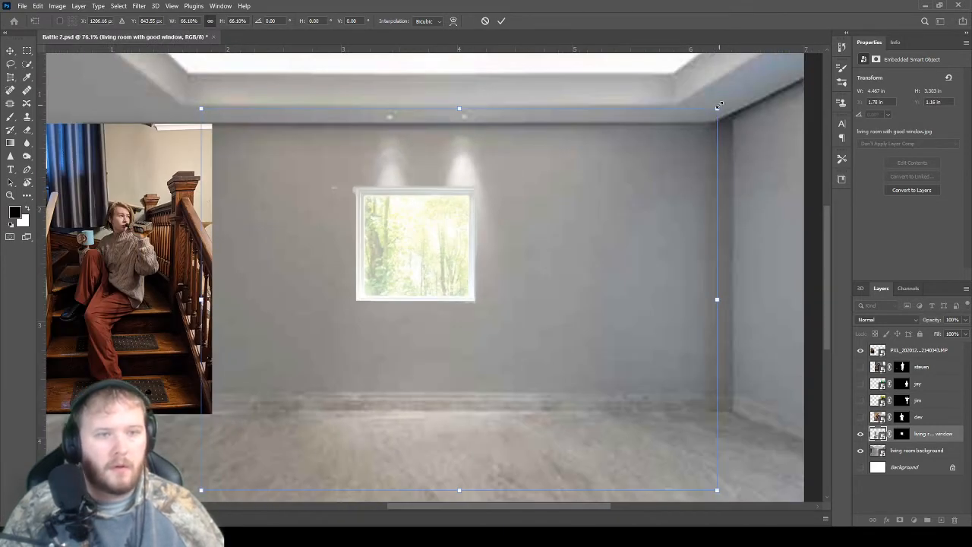
drag(717, 107, 775, 65)
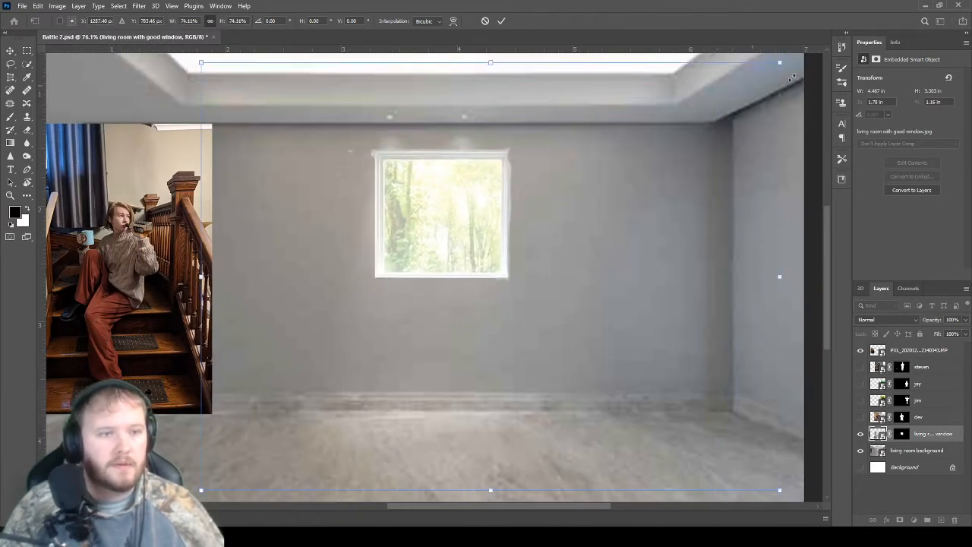
drag(451, 211, 428, 213)
scroll(461, 243, down, 2)
scroll(490, 265, up, 3)
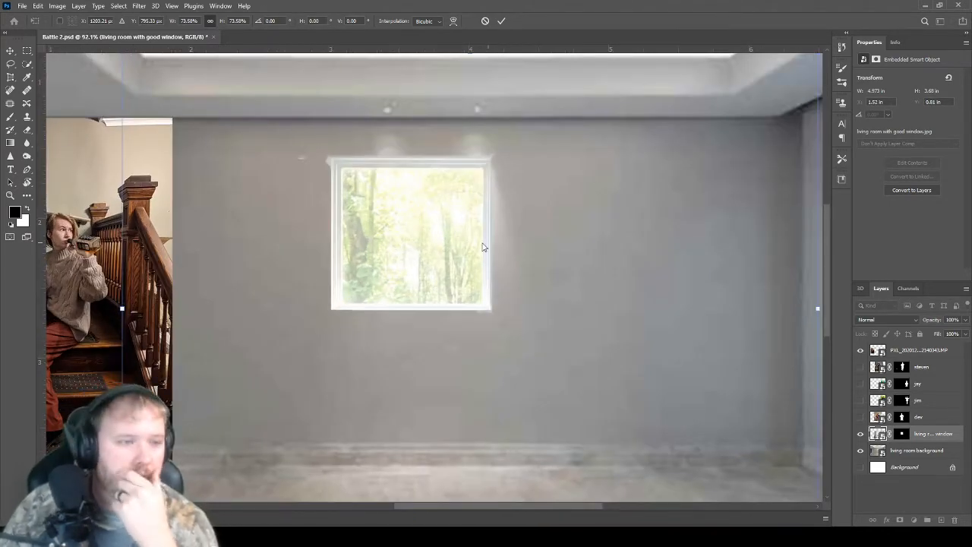
key(Return)
Step: Touch up the window layer's mask with the brush around the pane and the frame's lower edge, alternating black and white
key(b)
mouse_move(365, 261)
mouse_down()
mouse_move(412, 221)
mouse_move(469, 232)
mouse_move(408, 253)
mouse_move(362, 285)
mouse_up()
key(x)
drag(354, 307, 536, 304)
key(x)
mouse_move(536, 304)
mouse_down()
mouse_move(510, 312)
mouse_move(357, 185)
mouse_up()
key(x)
key(x)
Step: Open the window layer's mask in Select and Mask and subtract the forest view inside the frame up to its inner edges
double_click(899, 432)
scroll(403, 220, up, 6)
mouse_move(221, 160)
mouse_down()
mouse_move(209, 136)
mouse_move(191, 172)
mouse_up()
alt+shift+click(191, 428)
mouse_move(196, 469)
mouse_down()
mouse_move(594, 473)
mouse_move(606, 415)
mouse_move(608, 78)
mouse_move(584, 101)
mouse_move(590, 132)
mouse_move(563, 94)
mouse_up()
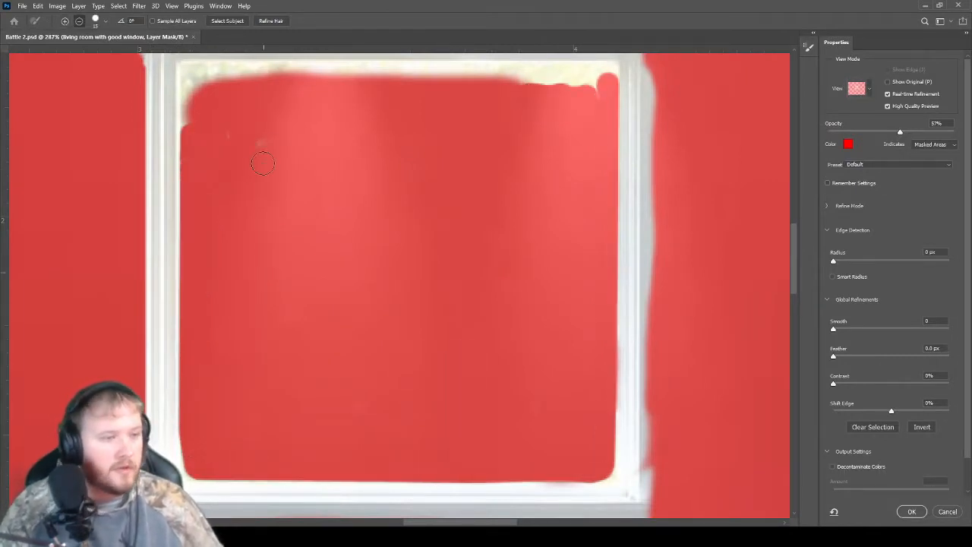
scroll(190, 165, up, 3)
click(189, 171)
alt+shift+click(594, 172)
drag(545, 188, 608, 171)
drag(194, 192, 192, 216)
scroll(347, 263, down, 6)
scroll(473, 291, up, 5)
mouse_move(534, 131)
mouse_down()
mouse_move(530, 163)
mouse_move(536, 120)
mouse_up()
drag(546, 204, 529, 107)
scroll(558, 319, down, 6)
Step: Subtract the leftover wall fringe along the window frame's outer edges with straight brush strokes
scroll(541, 459, up, 9)
drag(552, 443, 378, 453)
scroll(206, 447, down, 5)
drag(83, 444, 407, 444)
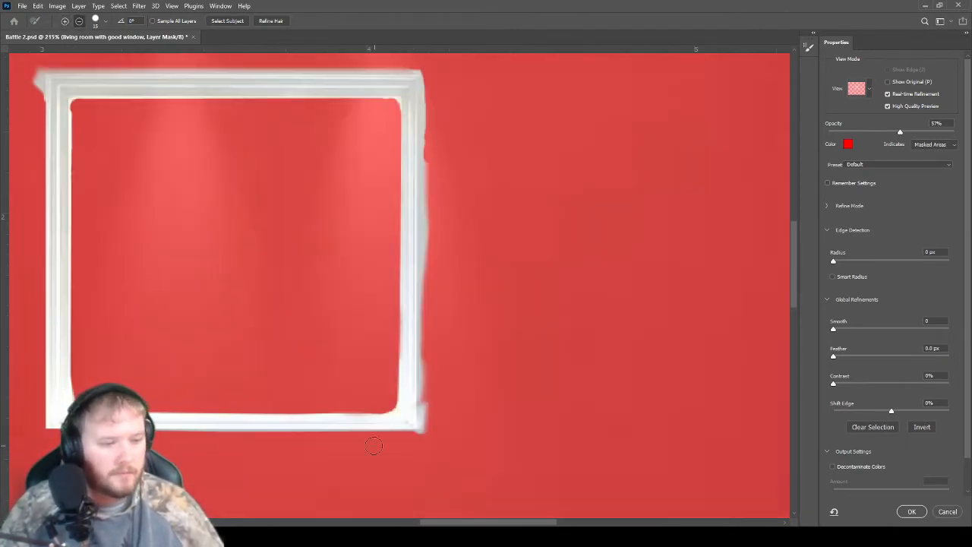
scroll(29, 456, down, 3)
drag(17, 291, 259, 253)
scroll(232, 148, up, 2)
click(233, 126)
mouse_move(285, 125)
mouse_down()
mouse_move(318, 141)
mouse_move(299, 123)
mouse_move(402, 124)
mouse_move(388, 156)
mouse_move(300, 149)
mouse_up()
alt+click(301, 134)
shift+click(623, 121)
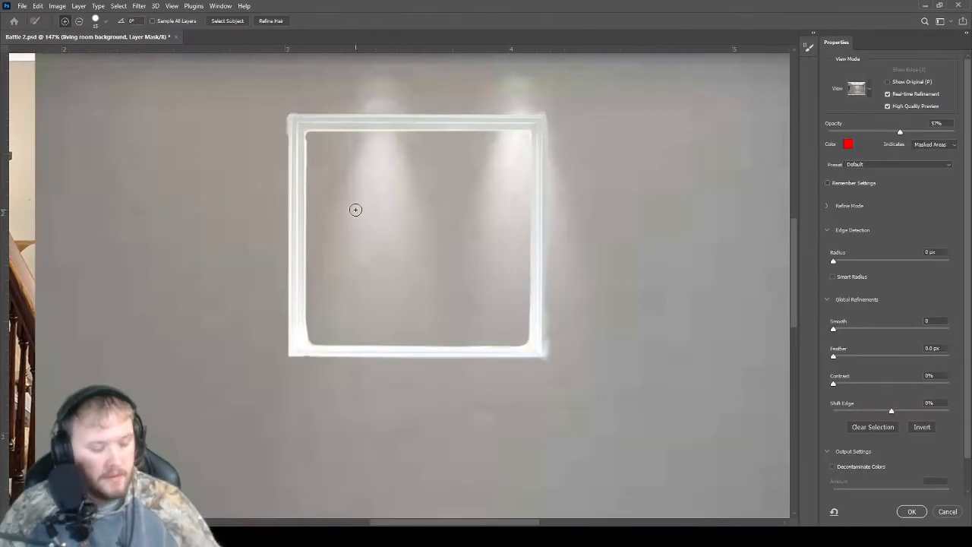
Step: In Select and Mask, brush the wall inside the window frame out of the living room background and accept the mask
mouse_move(379, 220)
mouse_down()
mouse_move(435, 243)
mouse_move(406, 266)
mouse_move(441, 246)
mouse_move(381, 205)
mouse_move(394, 249)
mouse_up()
key(])
key(])
key(])
key(])
key(])
key(])
key(])
key(])
key(])
key(])
key(])
key(])
key(])
key(])
key(])
scroll(406, 287, up, 2)
key([)
key([)
key([)
key([)
key([)
key([)
key([)
key([)
key([)
key([)
mouse_move(347, 338)
mouse_down()
mouse_move(347, 271)
mouse_move(320, 248)
mouse_move(326, 348)
mouse_move(538, 351)
mouse_move(537, 174)
mouse_move(515, 139)
mouse_move(385, 290)
mouse_move(323, 172)
mouse_move(325, 357)
mouse_move(559, 356)
mouse_move(554, 134)
mouse_up()
scroll(469, 203, down, 9)
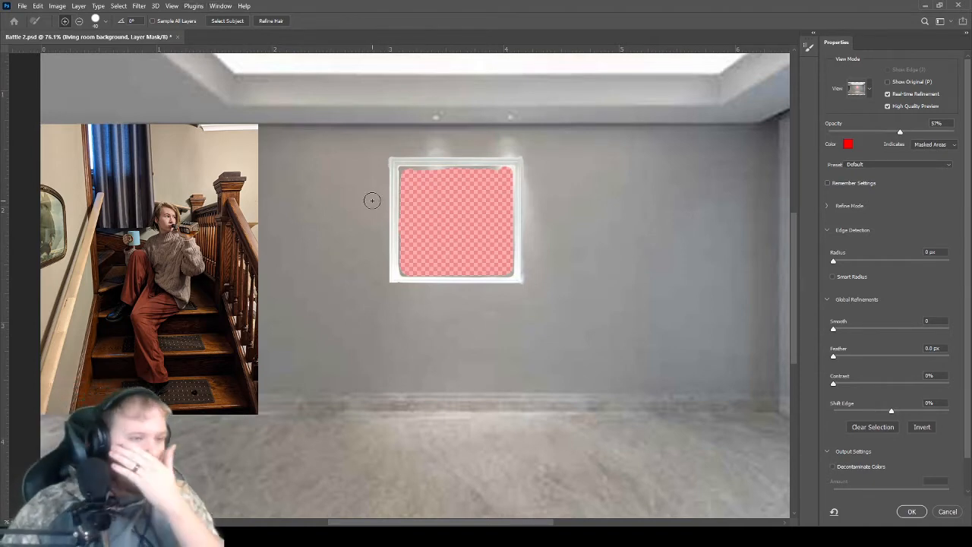
scroll(302, 250, down, 1)
scroll(293, 271, up, 1)
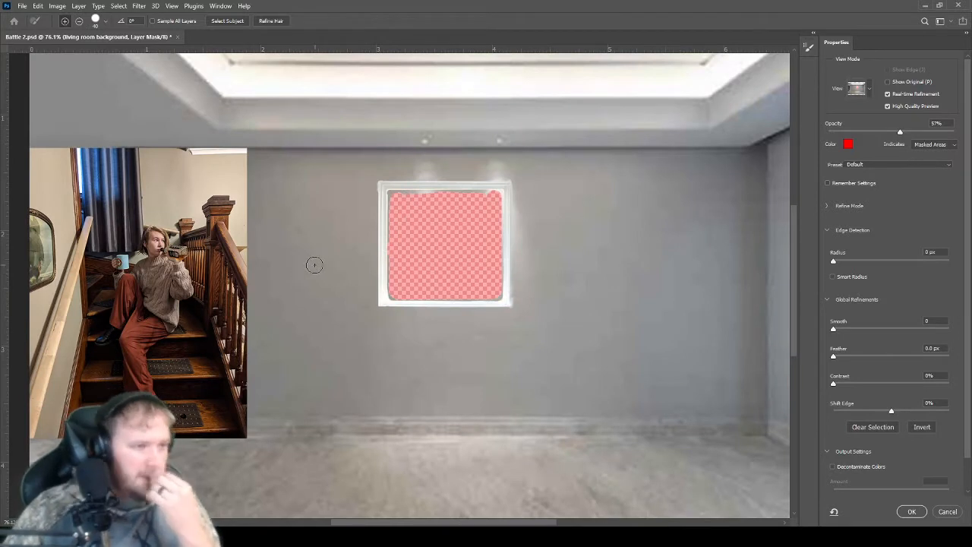
scroll(497, 258, down, 2)
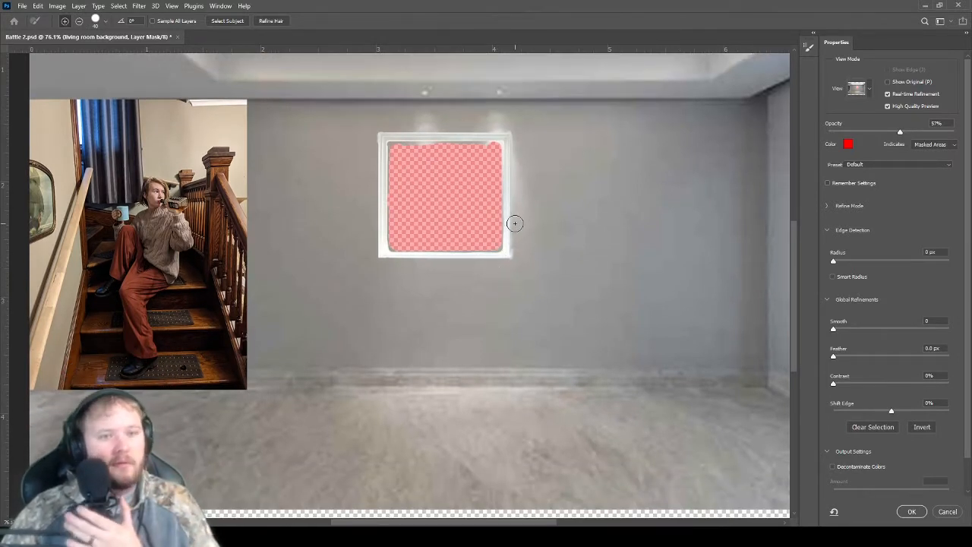
click(913, 511)
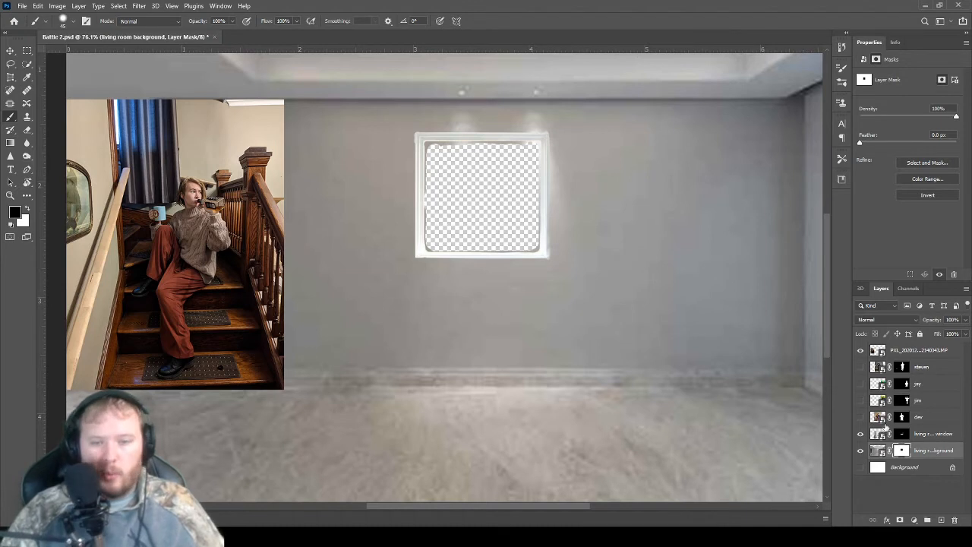
Step: Show the layer of the man in the varsity jacket and move him in front of the window
click(860, 400)
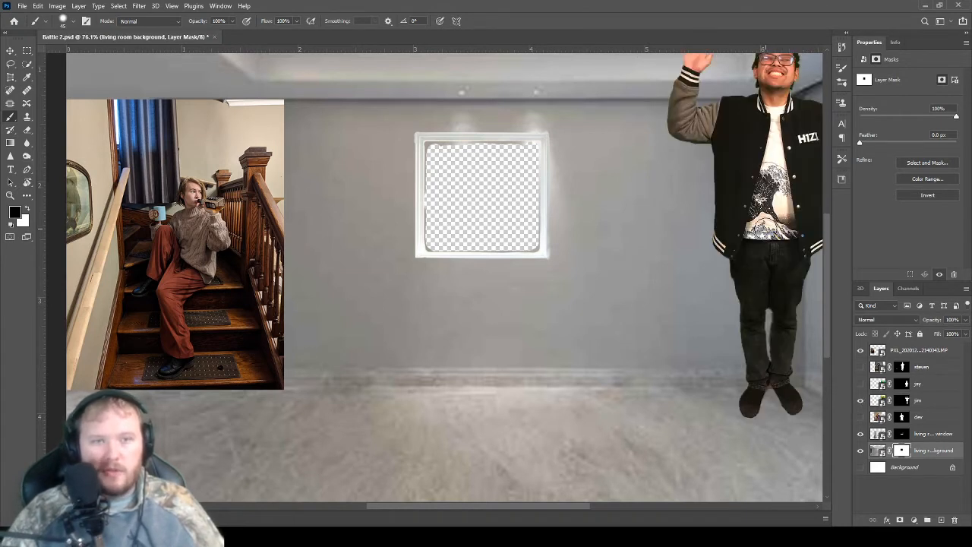
click(14, 52)
drag(758, 173, 488, 210)
scroll(453, 180, down, 1)
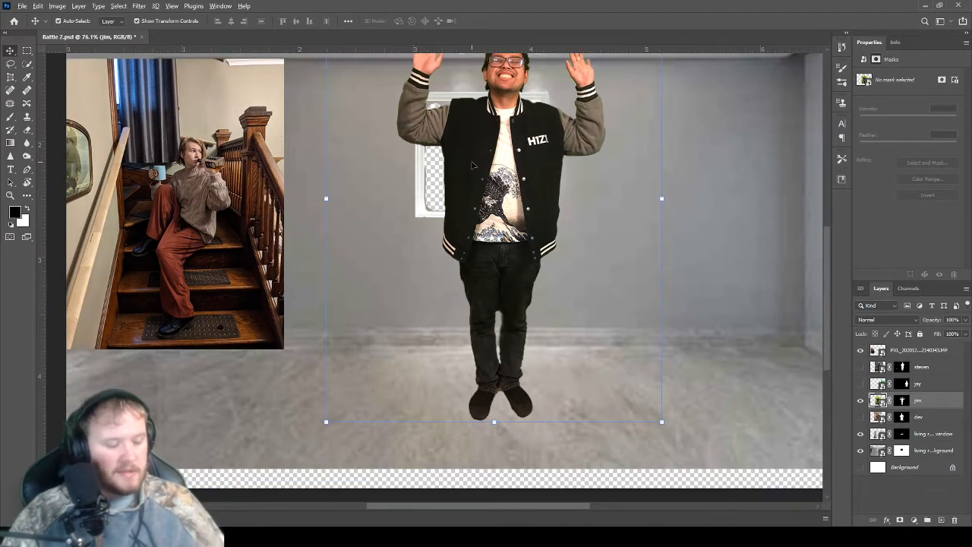
Step: Scale the man in the varsity jacket to 66.75% and position his upper body over the window opening
key(ctrl+0)
key(ctrl+t)
drag(351, 151, 415, 234)
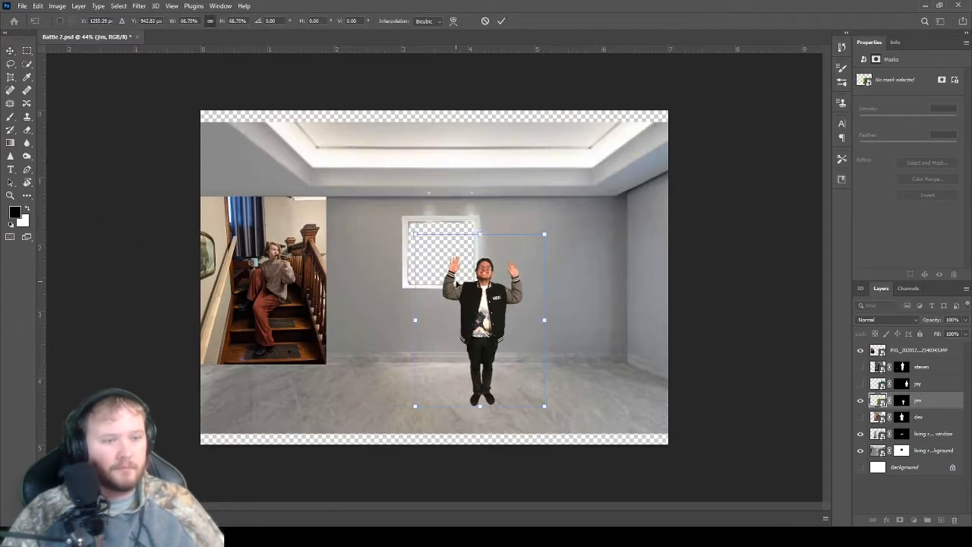
scroll(482, 278, up, 3)
drag(465, 306, 393, 260)
Step: Move the varsity-jacket man's layer beneath the living room background and centre him within the window opening
drag(923, 404, 932, 455)
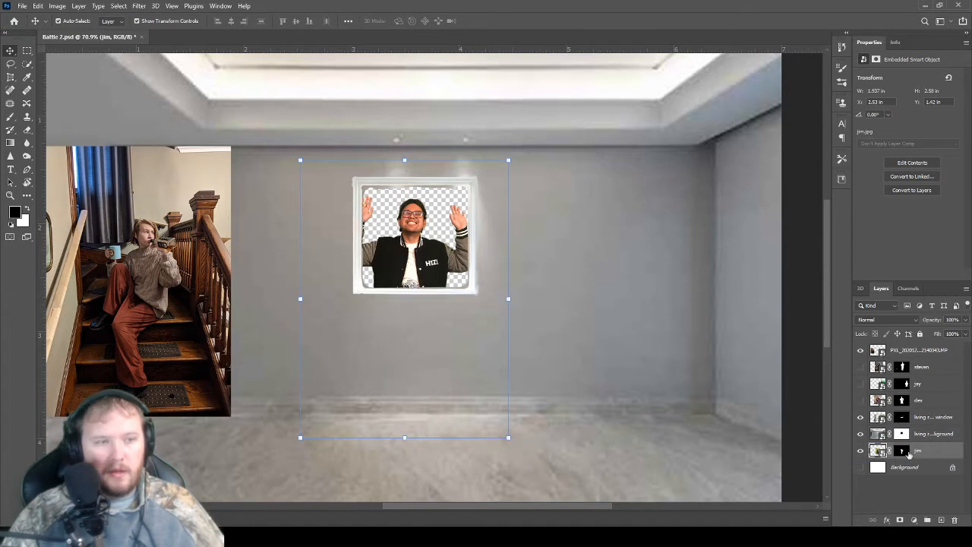
drag(408, 277, 415, 271)
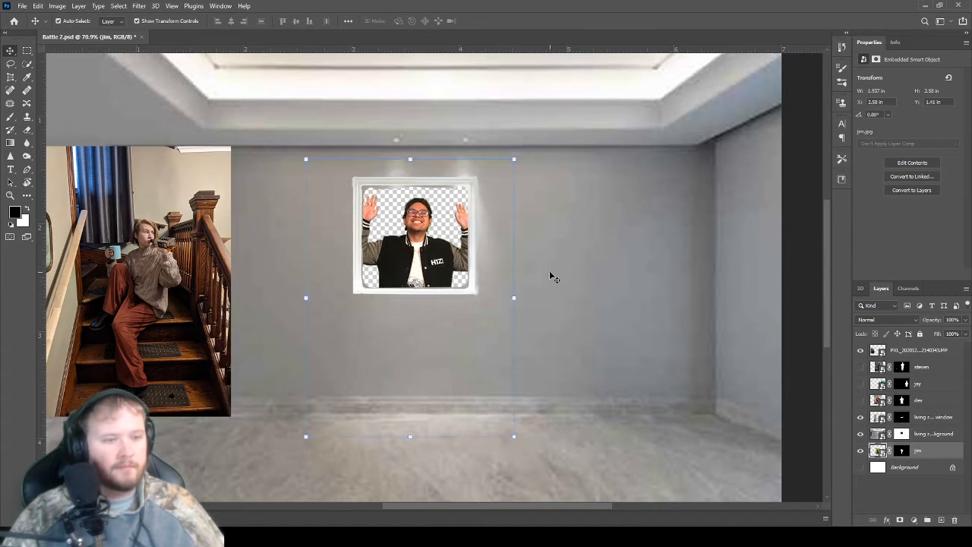
click(667, 439)
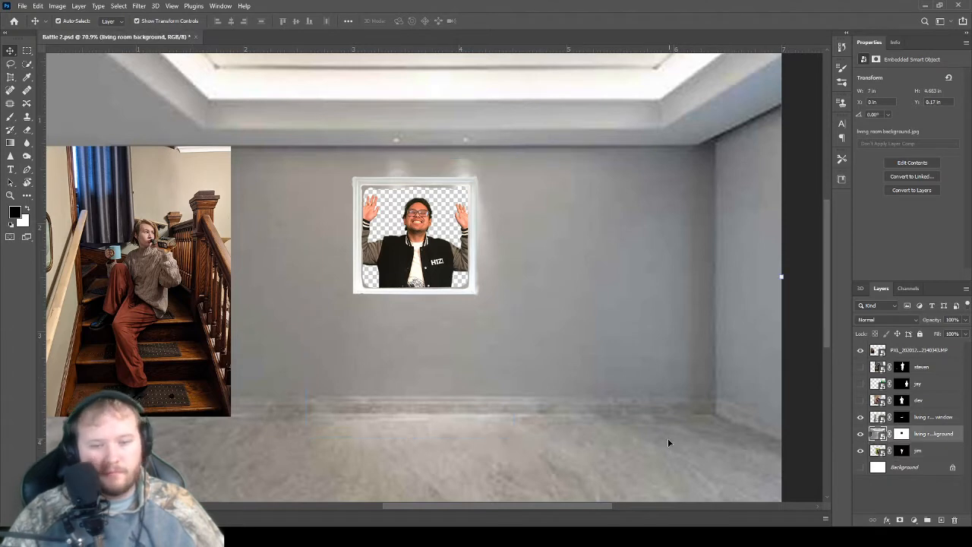
scroll(488, 365, down, 3)
scroll(393, 316, up, 4)
scroll(370, 307, up, 1)
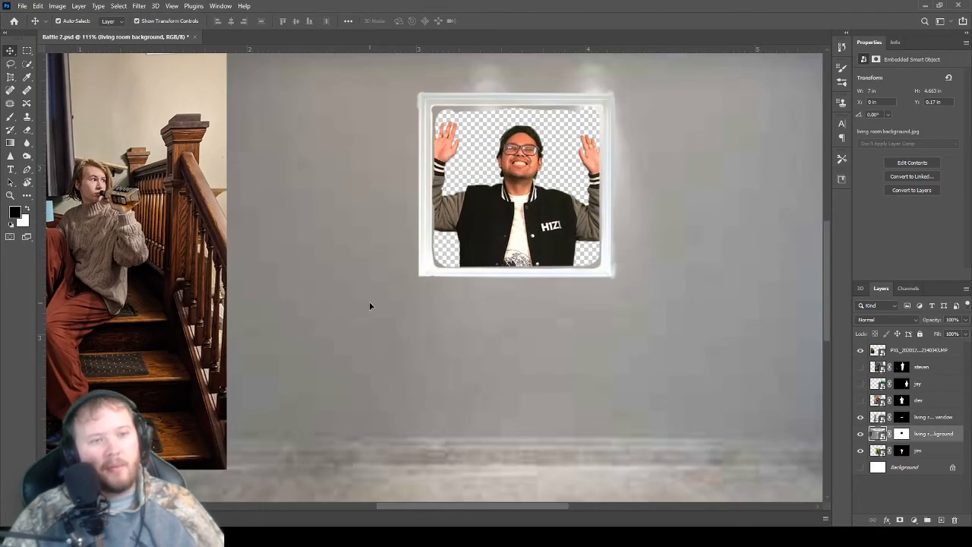
scroll(382, 300, down, 2)
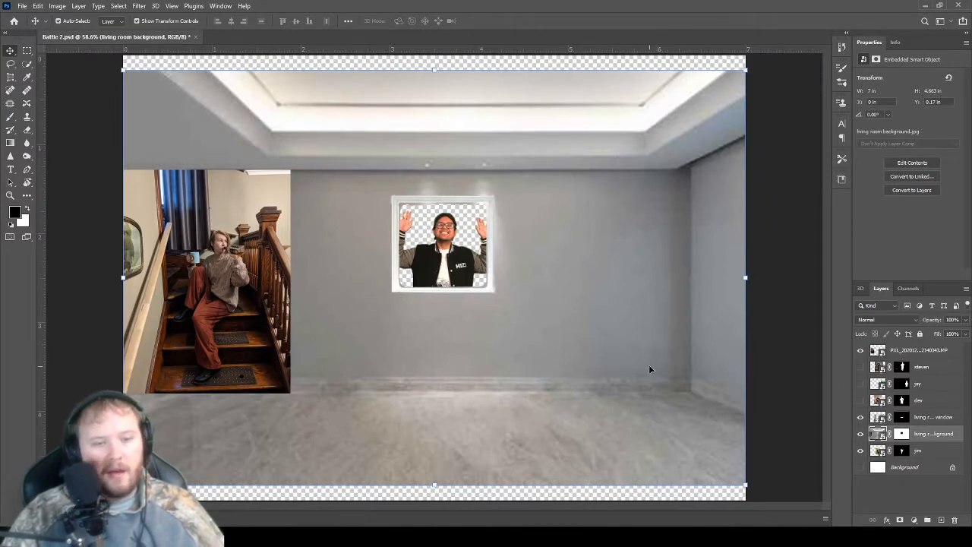
scroll(646, 313, down, 1)
scroll(640, 311, up, 1)
Step: Show the bearded man giving two thumbs up, scale him to 64.61% and place him near the room's right back corner
click(861, 367)
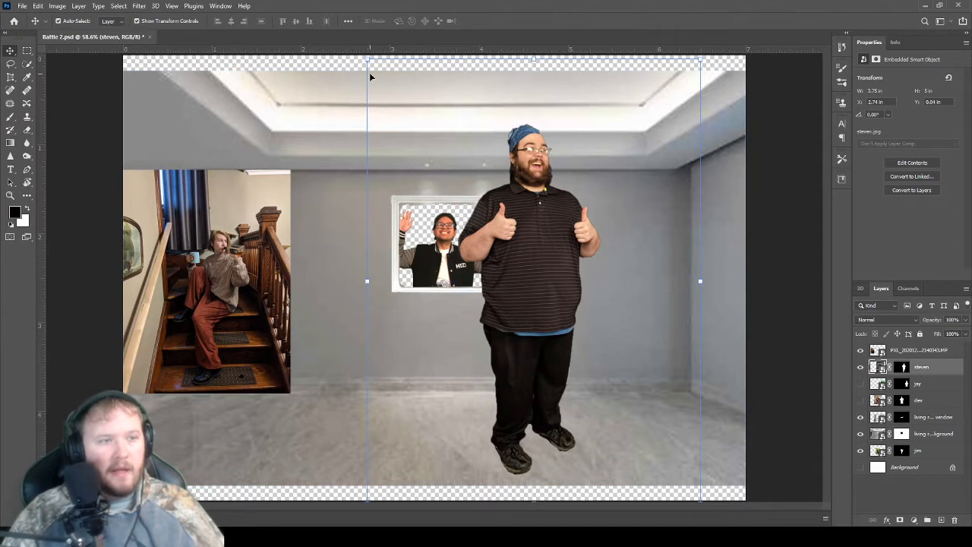
drag(367, 58, 466, 186)
drag(586, 328, 648, 286)
scroll(645, 248, down, 1)
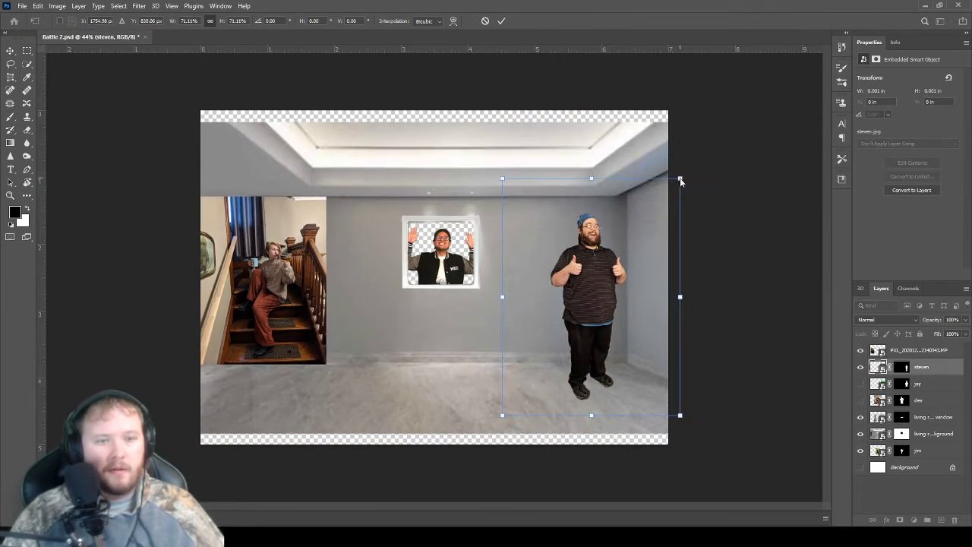
drag(680, 180, 661, 200)
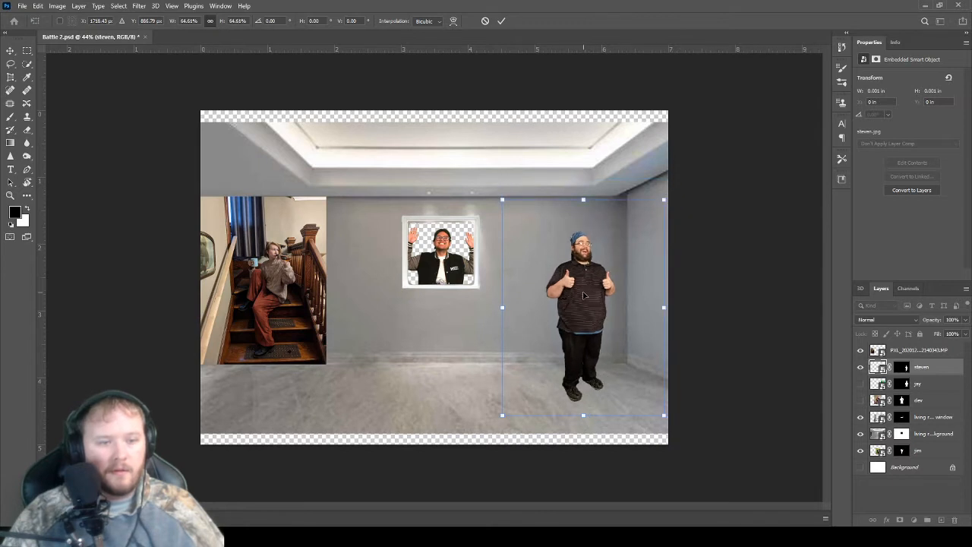
drag(608, 309, 627, 304)
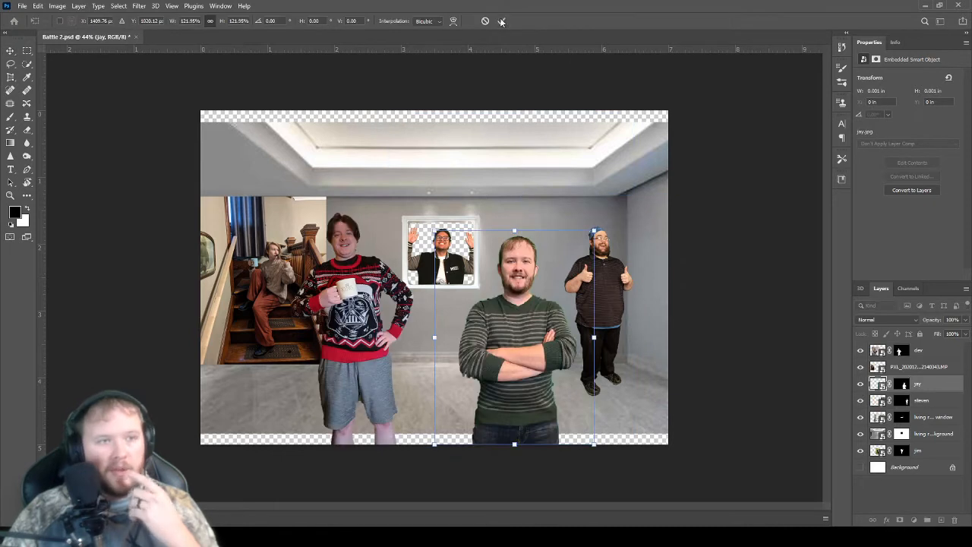
Step: Apply the 121.95% scaling of the man in the green striped sweater and deselect his layer
click(501, 20)
click(772, 206)
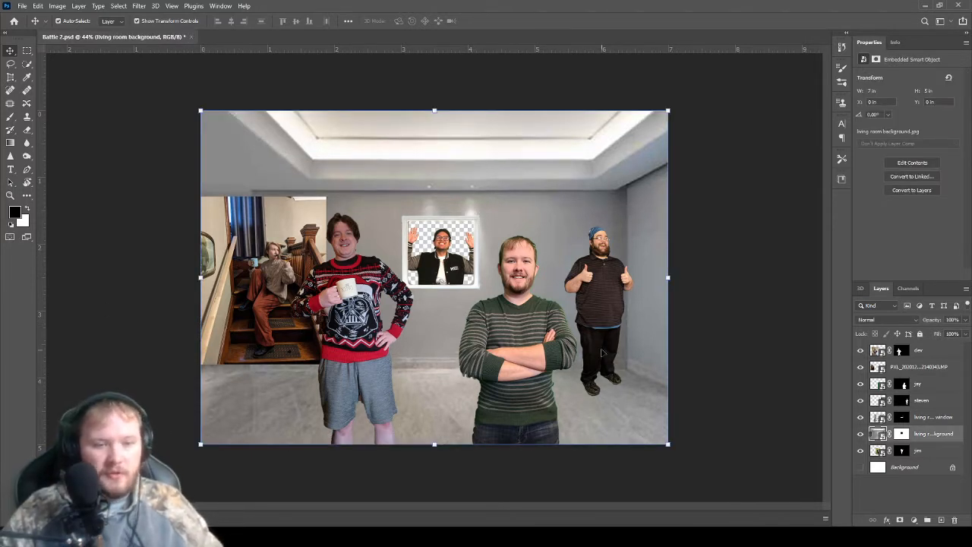
Step: Move the bearded thumbs-up man forward on the floor, enlarge him to 118.16% and shift him back toward the centre
click(616, 307)
drag(614, 295, 637, 325)
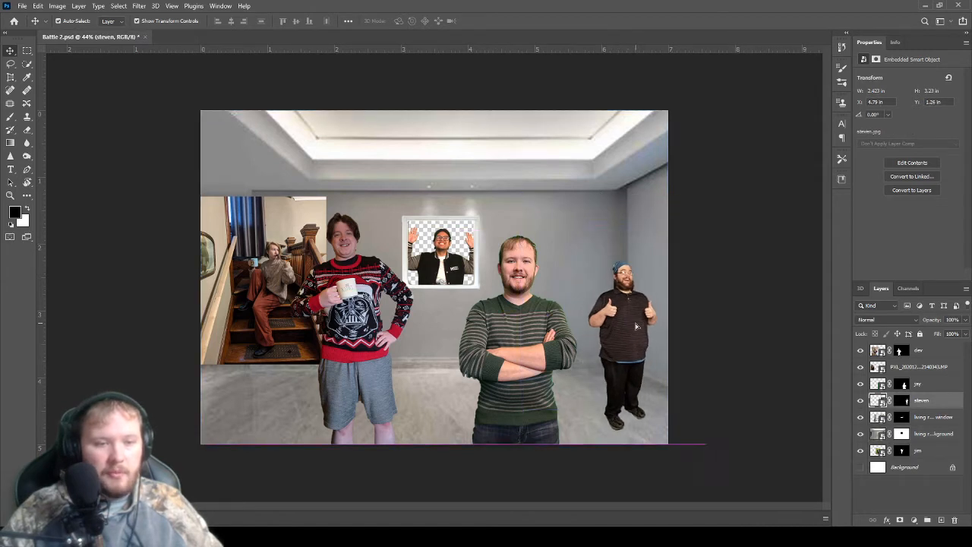
drag(706, 229, 727, 182)
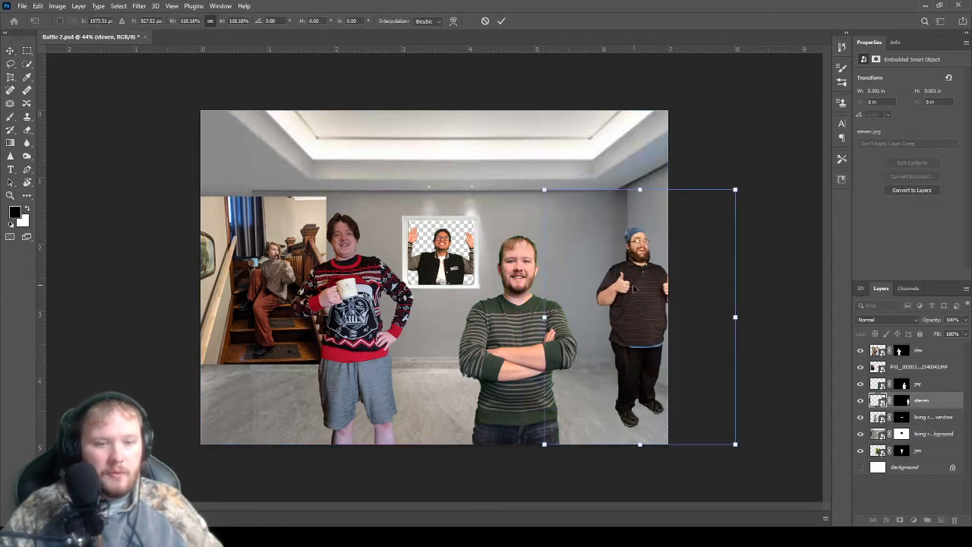
drag(635, 288, 614, 299)
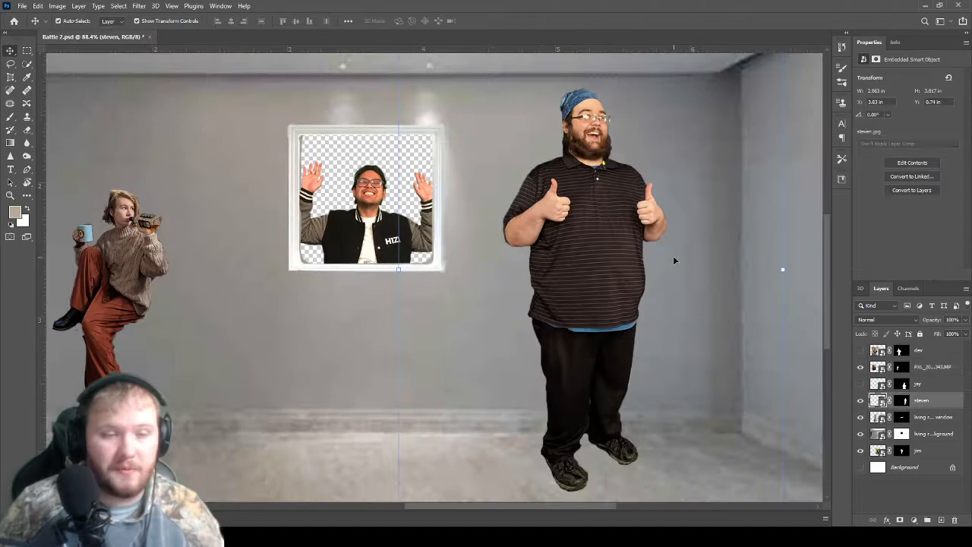
Step: Collapse the Santa group, toggle the Christmas-sweater man's visibility as a check, and show the seated man holding the mug
scroll(673, 258, up, 2)
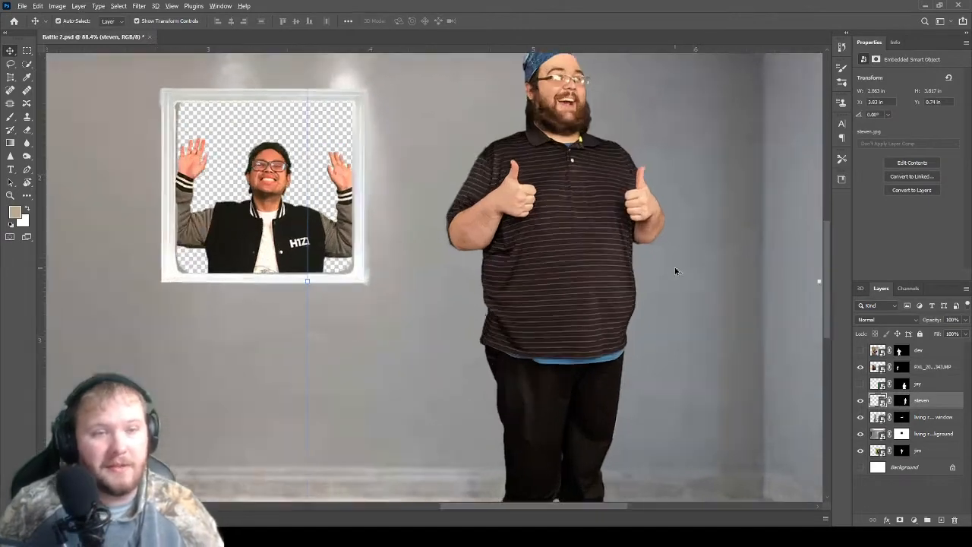
scroll(674, 266, down, 3)
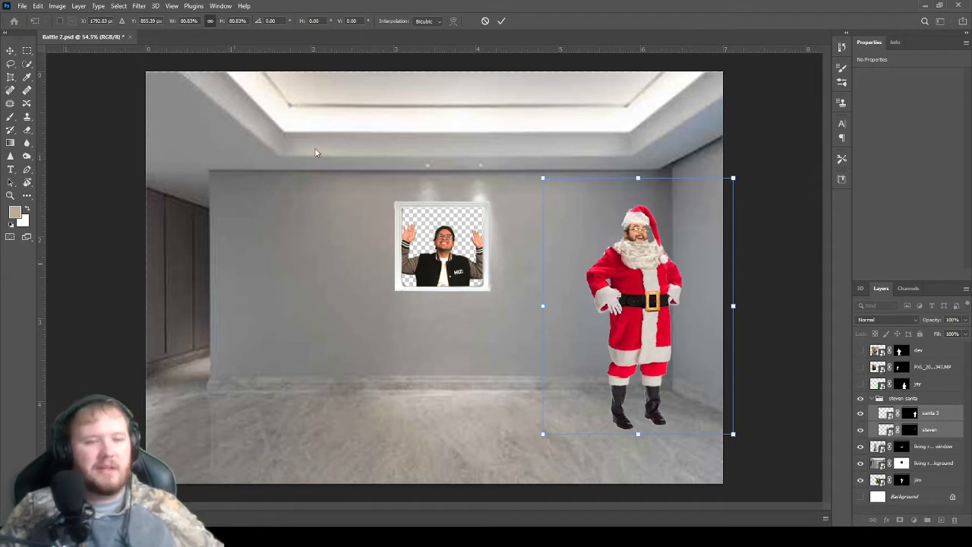
click(871, 398)
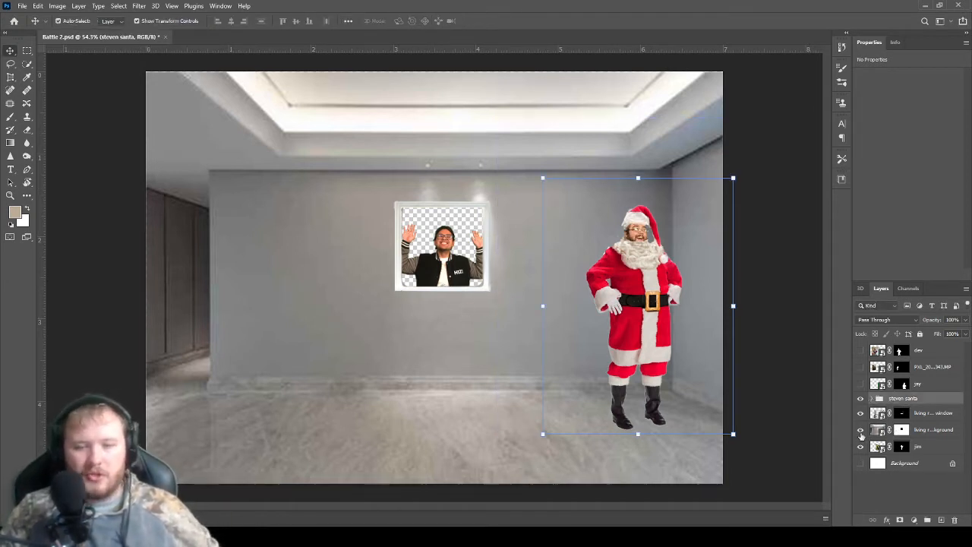
click(860, 351)
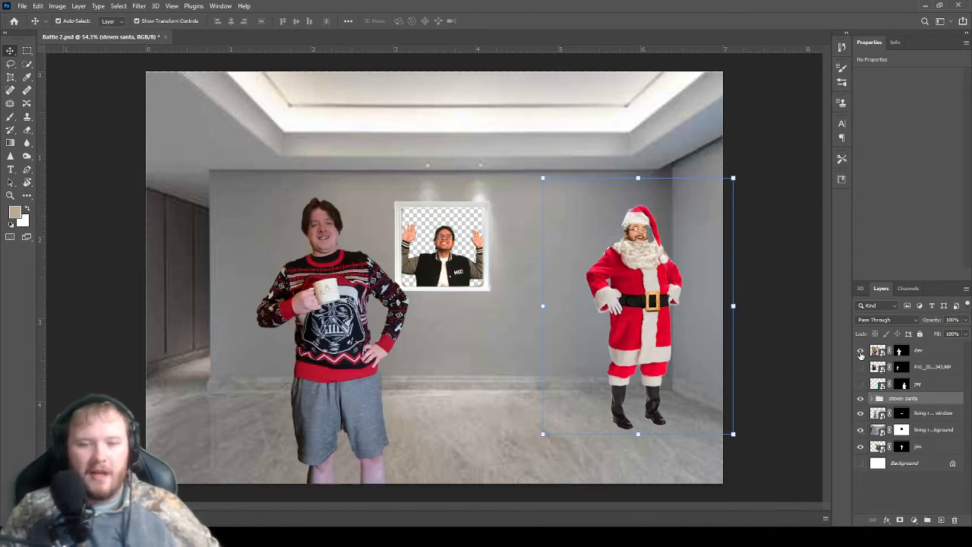
click(861, 351)
click(861, 368)
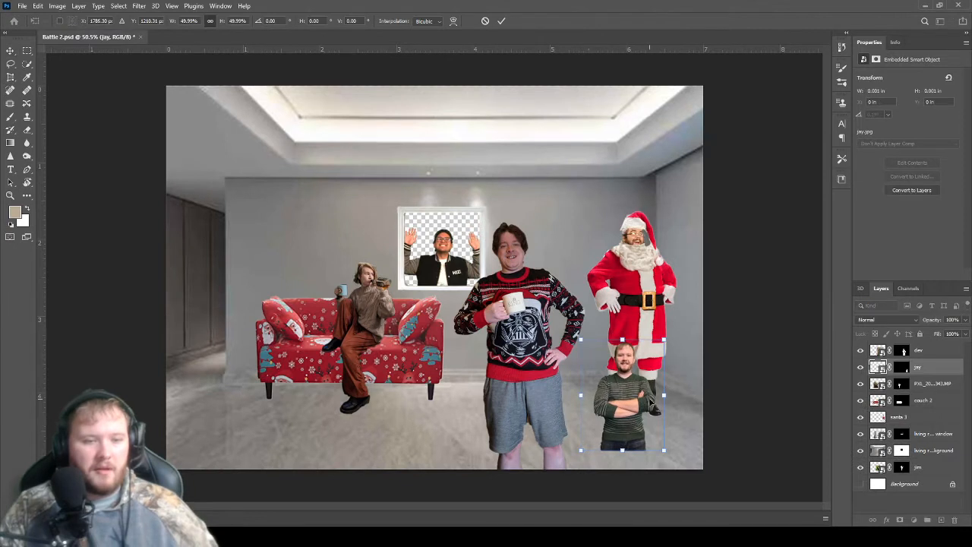
Step: Place the man in the green striped sweater just beside Santa and shift the Darth Vader sweater man toward the window
drag(653, 408, 615, 364)
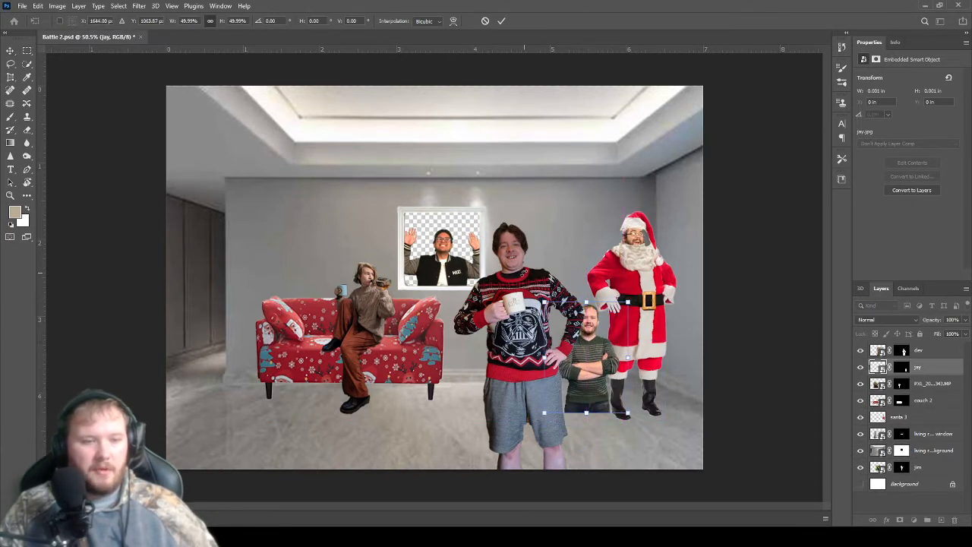
click(501, 20)
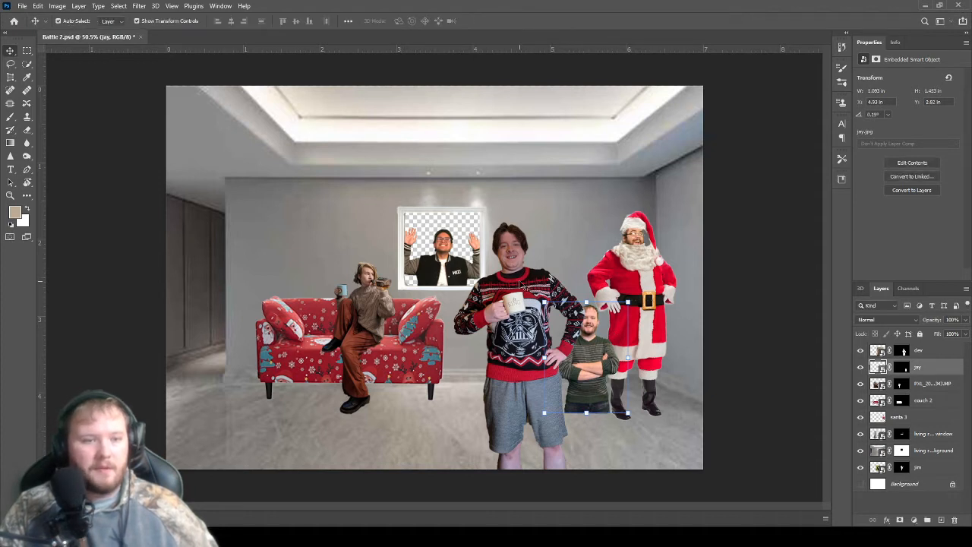
drag(522, 286, 494, 285)
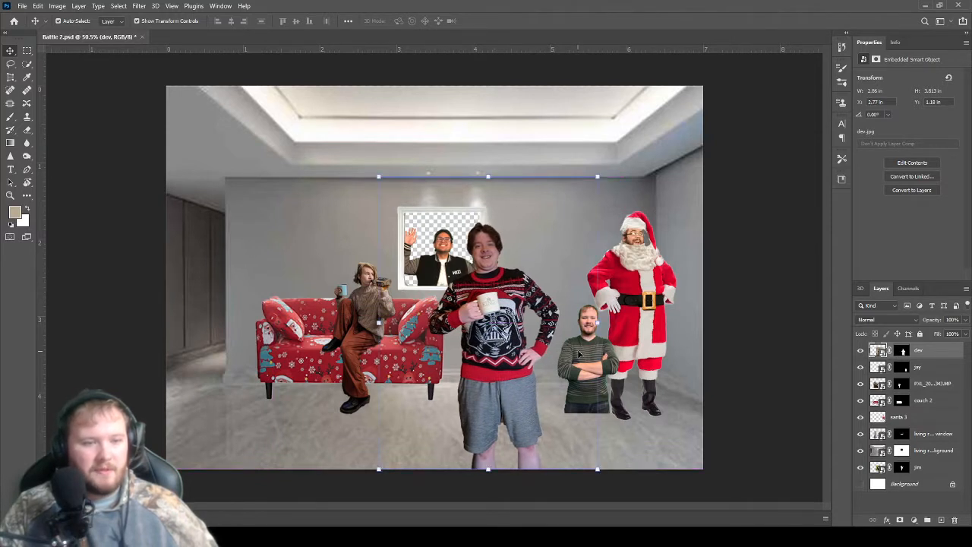
drag(579, 354, 582, 352)
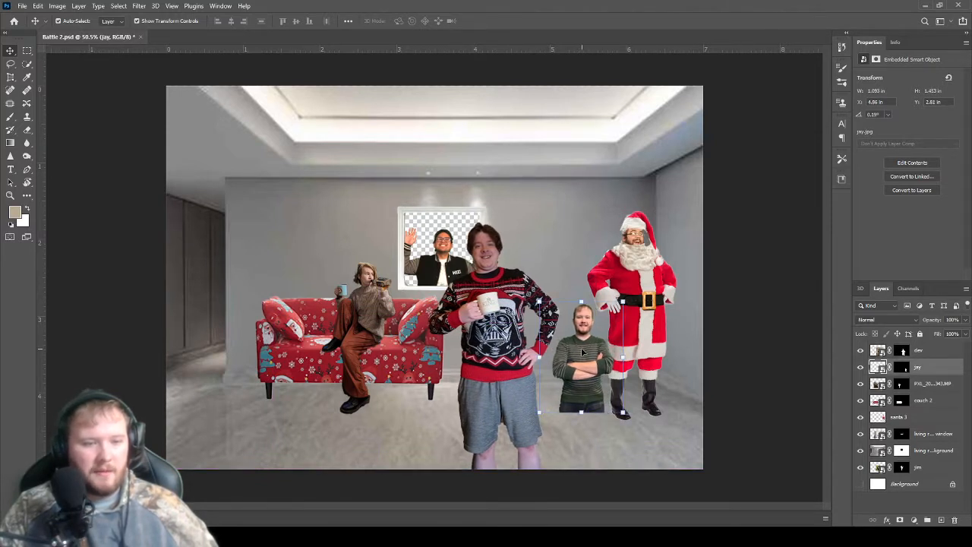
click(734, 141)
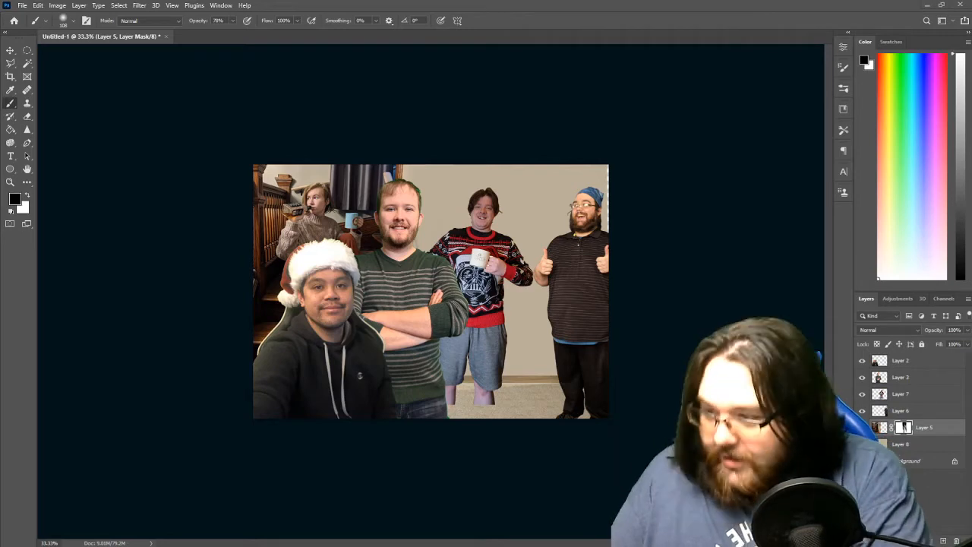
Step: Switch to the browser, close the opened Pinterest page and search Google Images for "christmas tree"
key(super+Left)
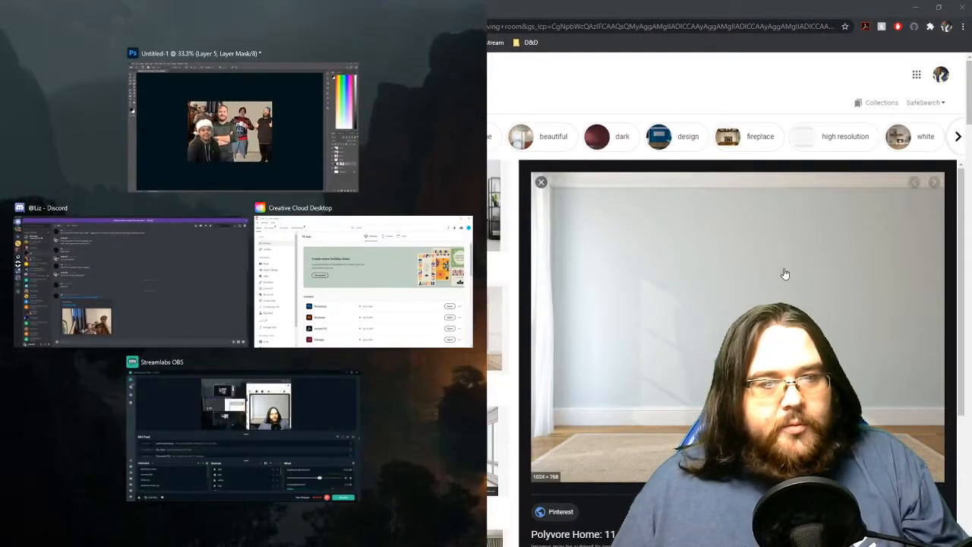
click(785, 274)
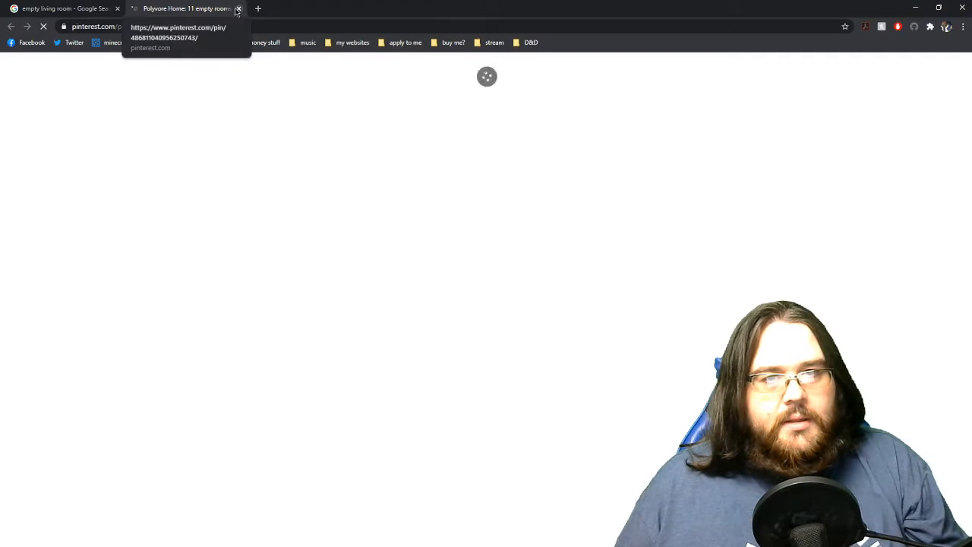
click(238, 9)
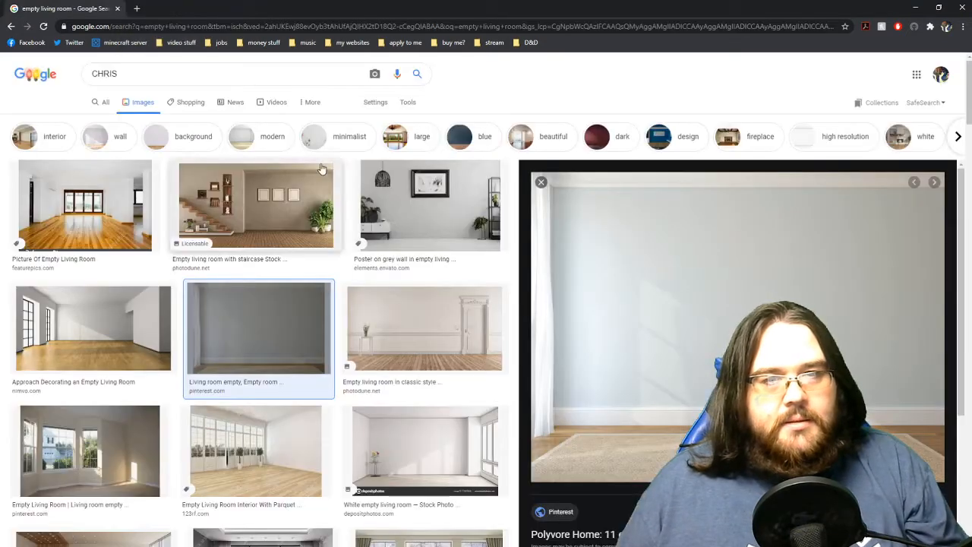
click(219, 68)
text(CHRIS)
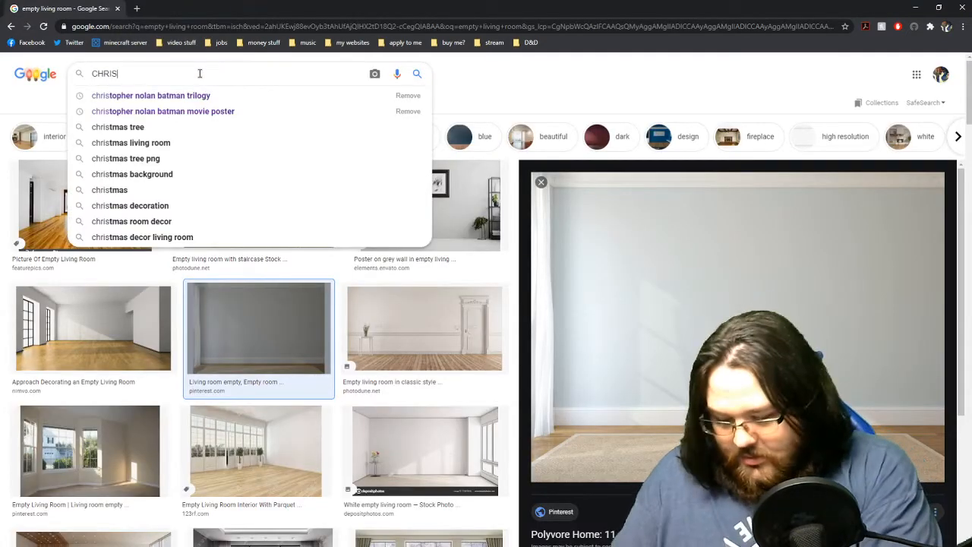
text(TMAS)
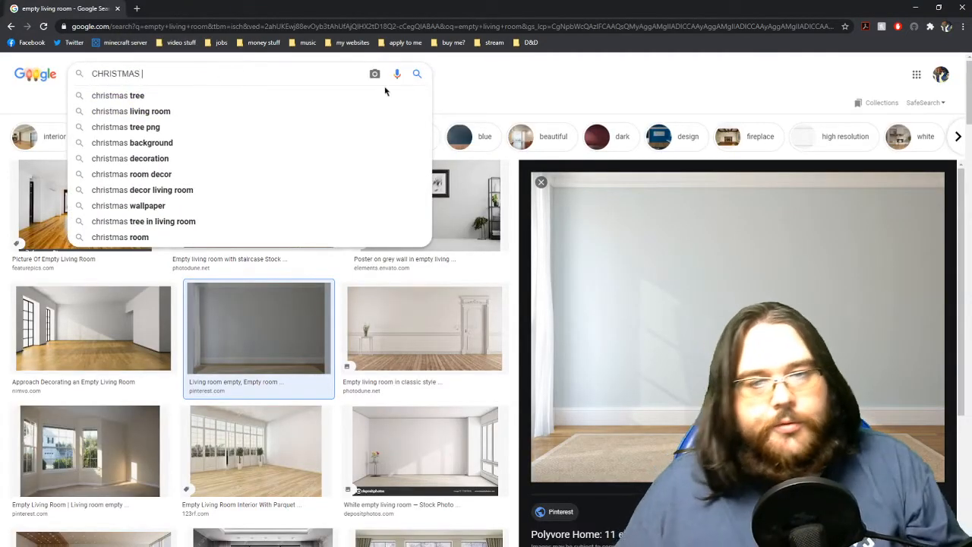
click(251, 99)
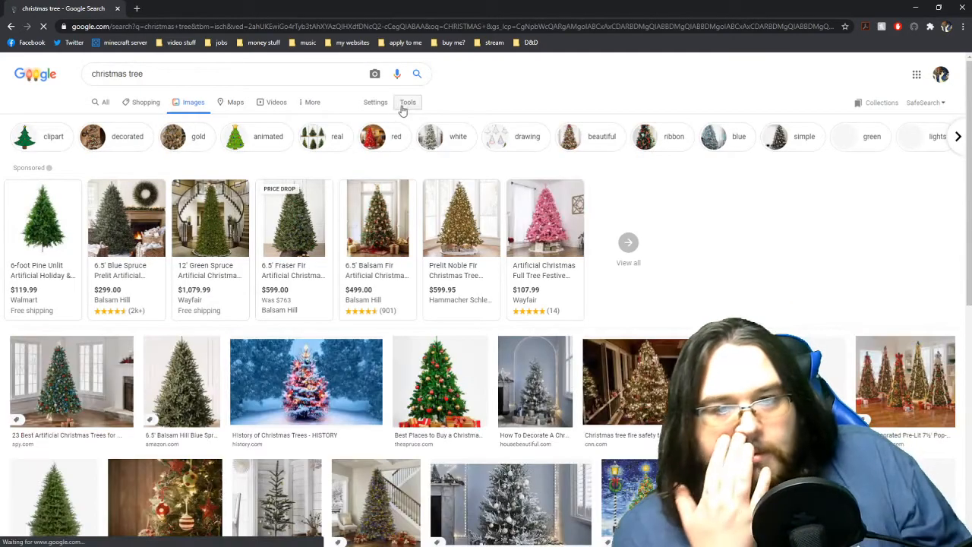
Step: Filter the Christmas tree image results by colour to Transparent
click(410, 107)
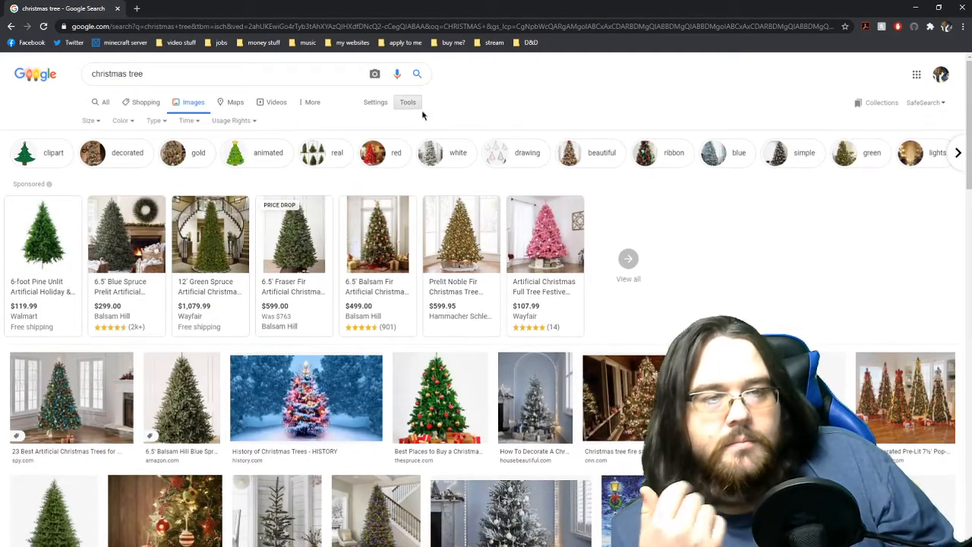
click(160, 122)
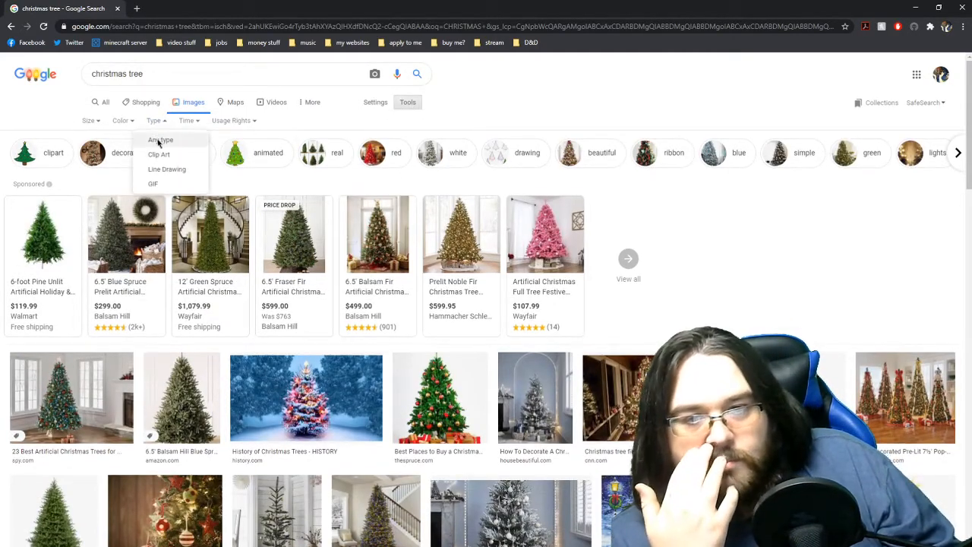
click(120, 121)
click(132, 169)
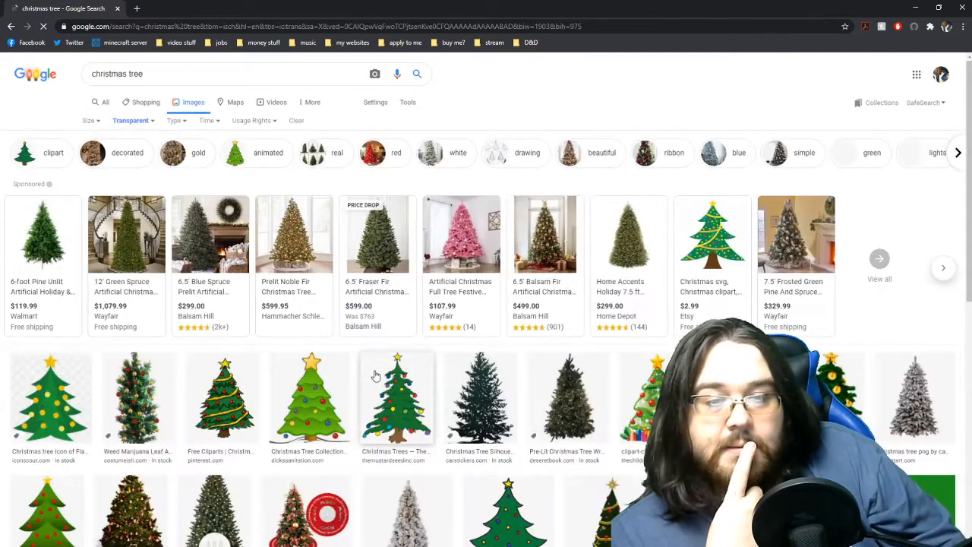
Step: Browse the tree results and copy the image of the decorated tree with a red toy train and presents beneath it
scroll(89, 427, down, 2)
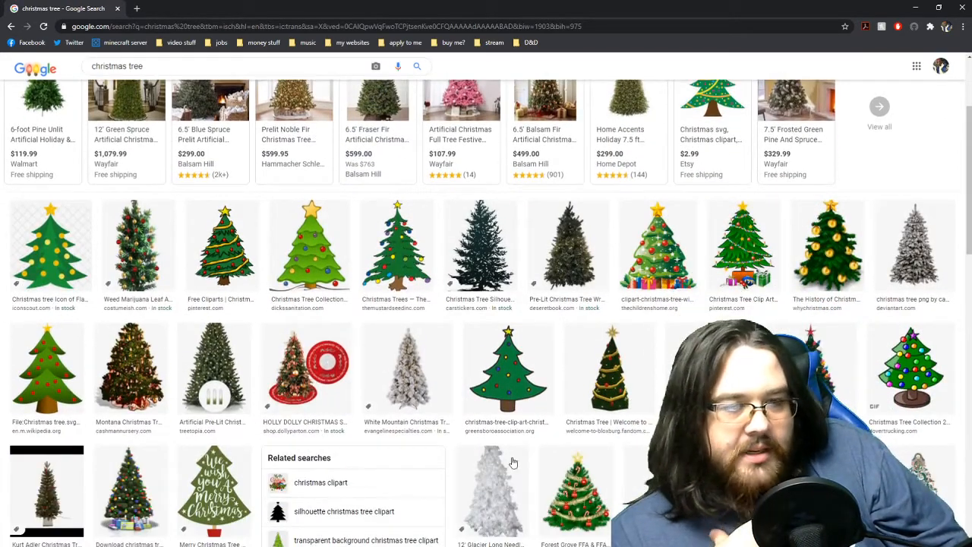
scroll(477, 346, down, 3)
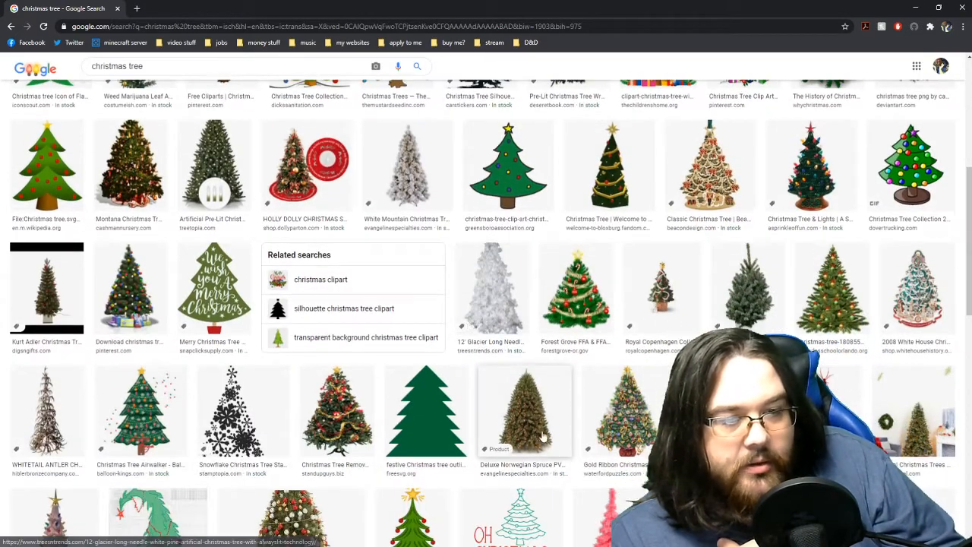
click(524, 414)
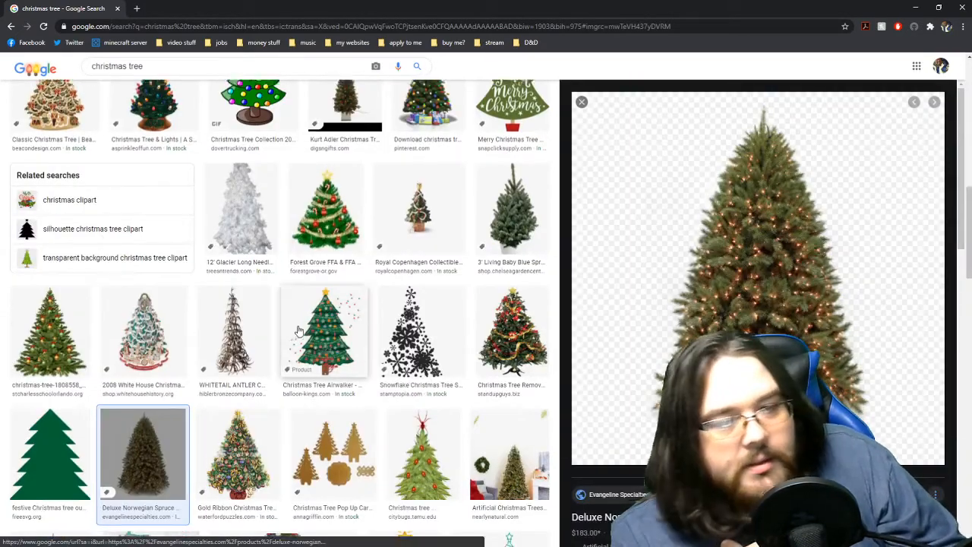
scroll(293, 325, down, 3)
scroll(293, 325, down, 2)
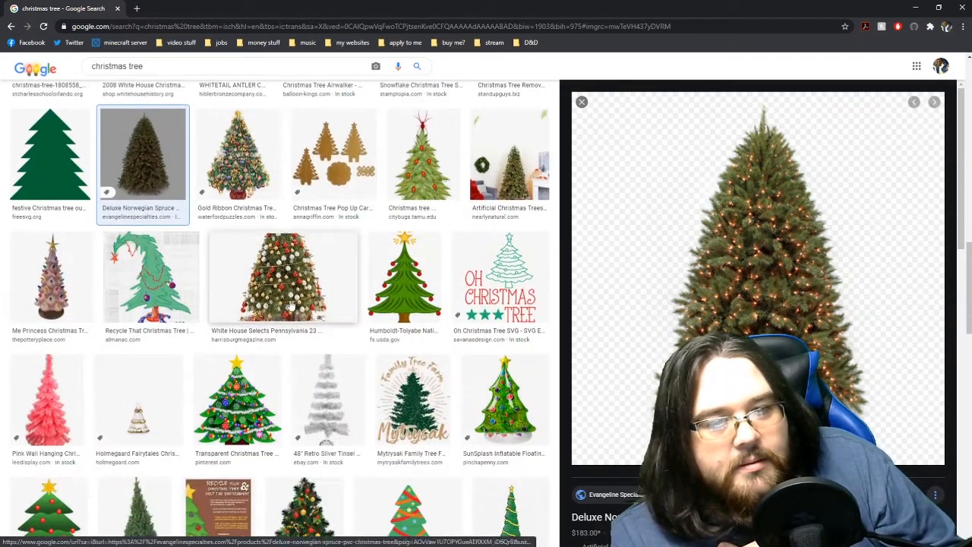
click(293, 311)
click(615, 471)
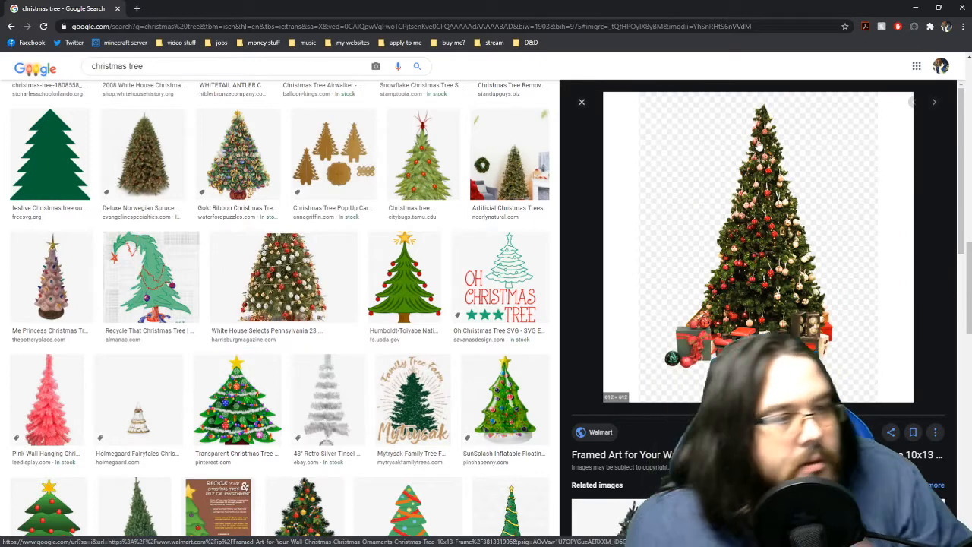
scroll(780, 236, down, 2)
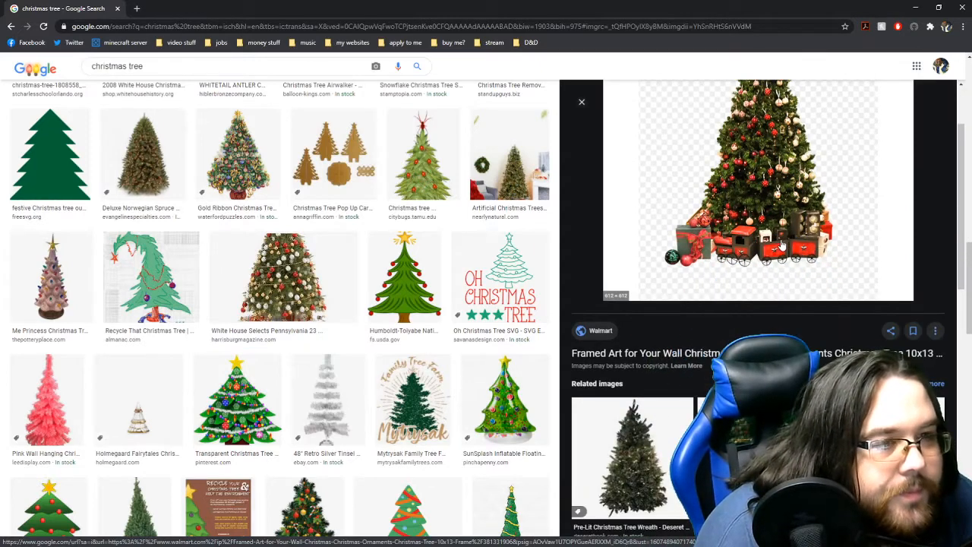
scroll(782, 241, up, 2)
right_click(791, 248)
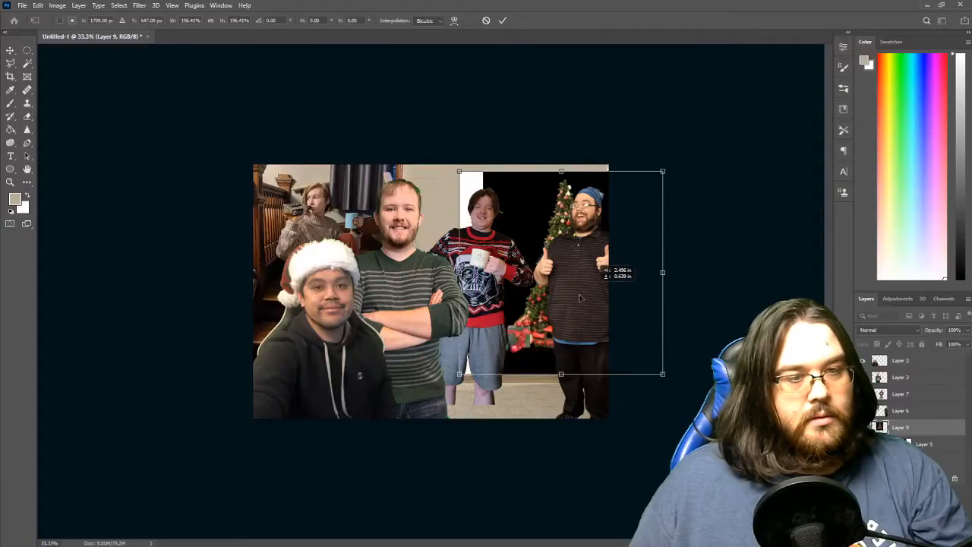
Step: Enlarge the pasted Christmas tree and place it behind the men, between the Darth Vader sweater man and the bearded thumbs-up man
drag(661, 293, 612, 288)
drag(517, 170, 520, 116)
drag(529, 207, 534, 225)
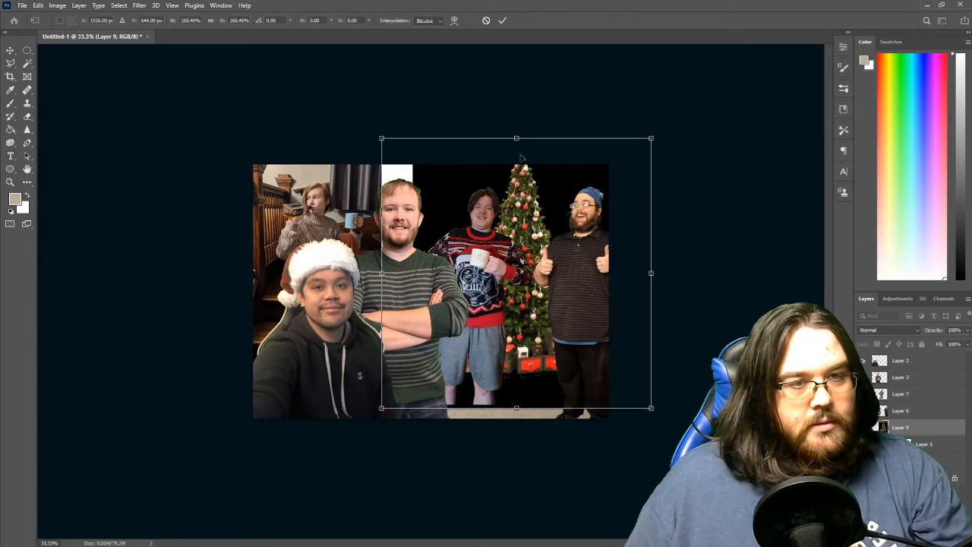
drag(517, 140, 524, 82)
mouse_move(531, 156)
mouse_down()
mouse_move(545, 167)
mouse_move(534, 210)
mouse_up()
key(Return)
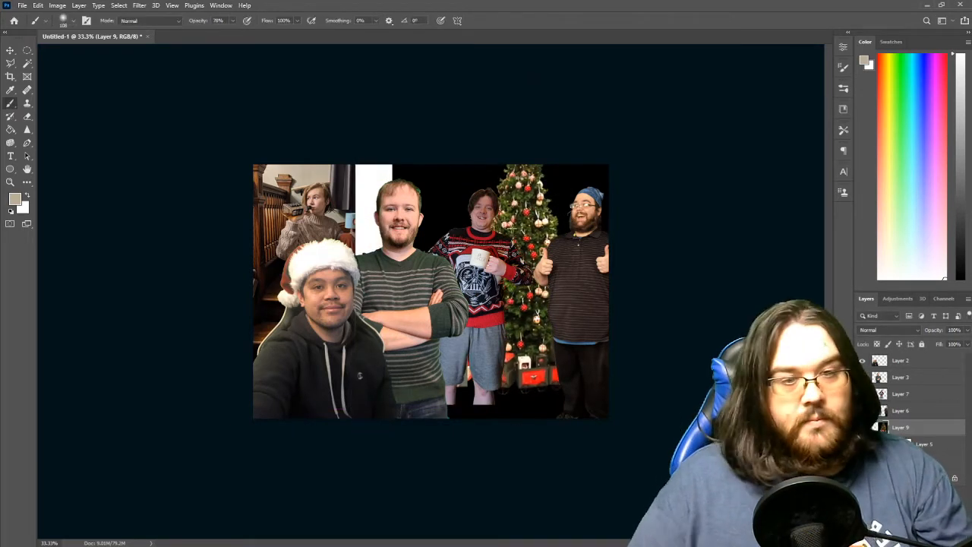
Step: Select the plain background around the Christmas tree with the Magic Wand, erase it with a 5000 px Eraser and clear the selection
click(28, 64)
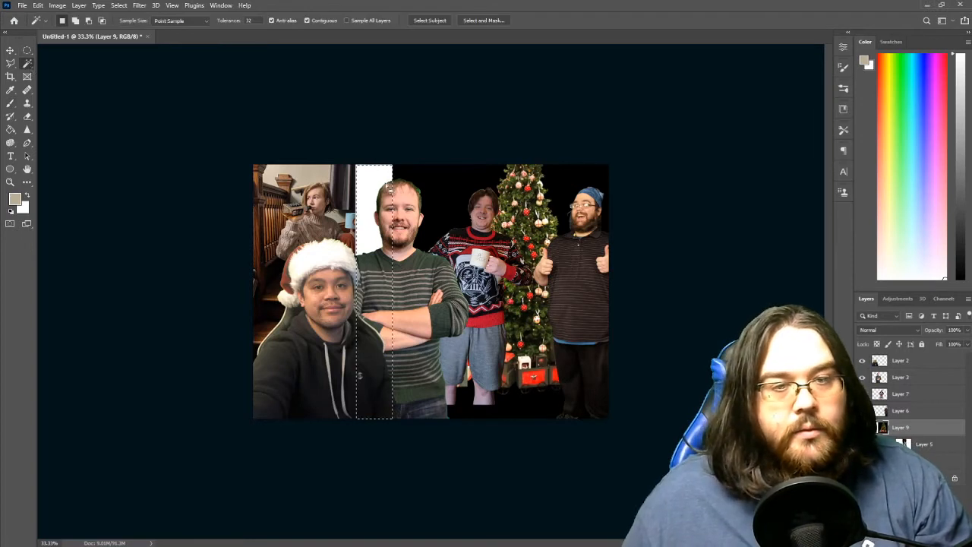
shift+click(433, 168)
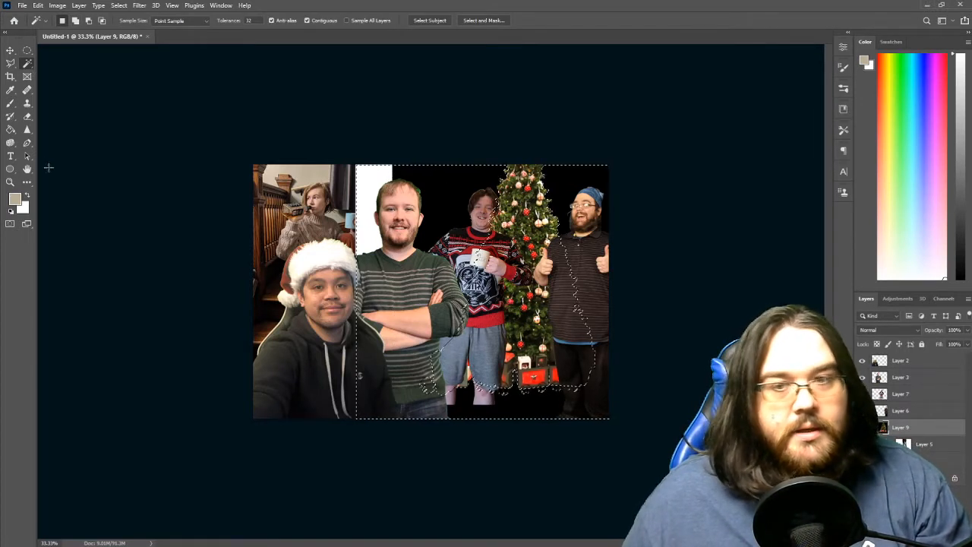
click(28, 116)
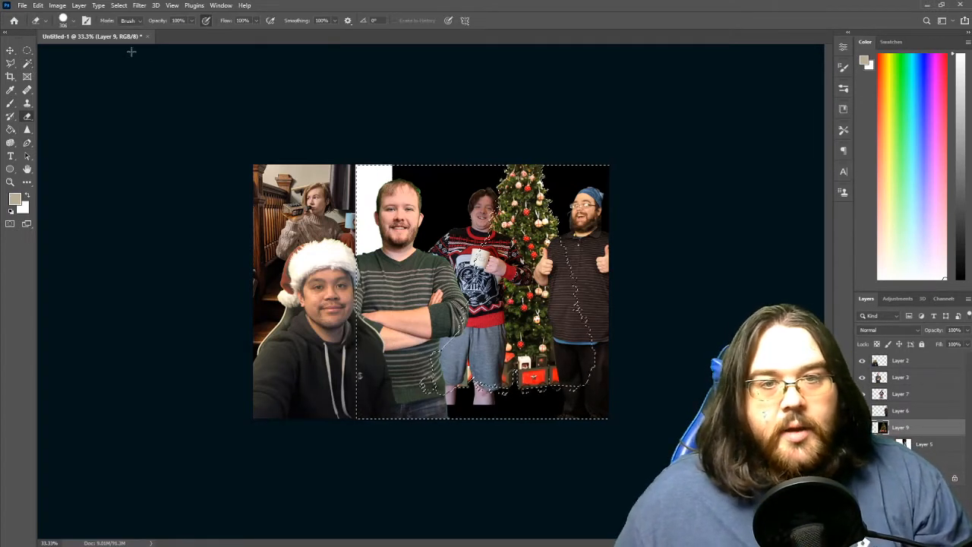
click(74, 21)
drag(85, 50, 129, 52)
click(597, 339)
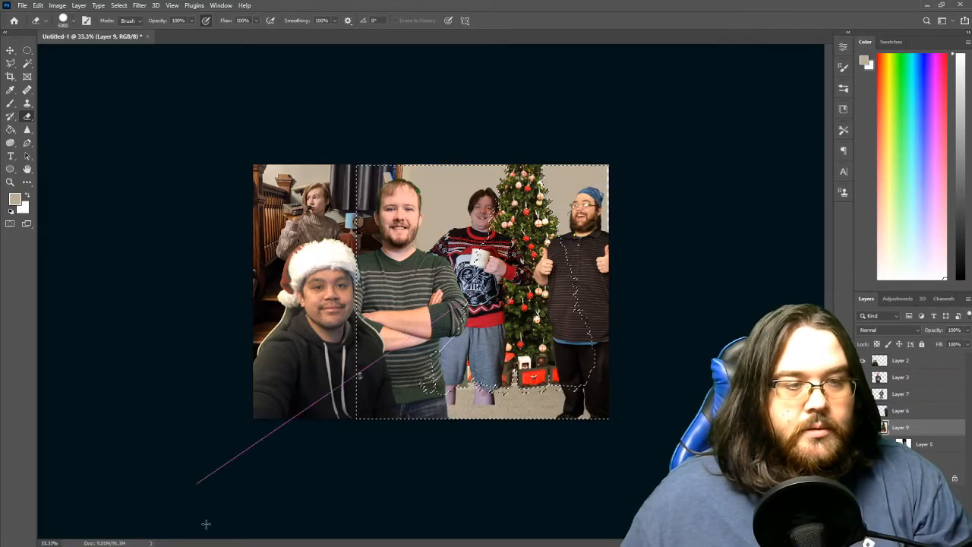
key(ctrl+d)
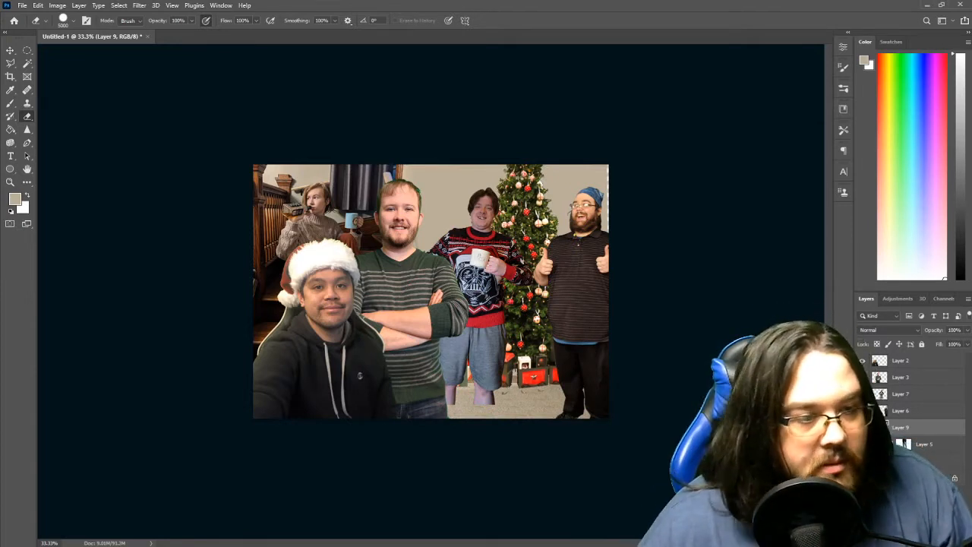
Step: Set the Eraser to a 48 px Hard Round Pressure Size brush
click(68, 22)
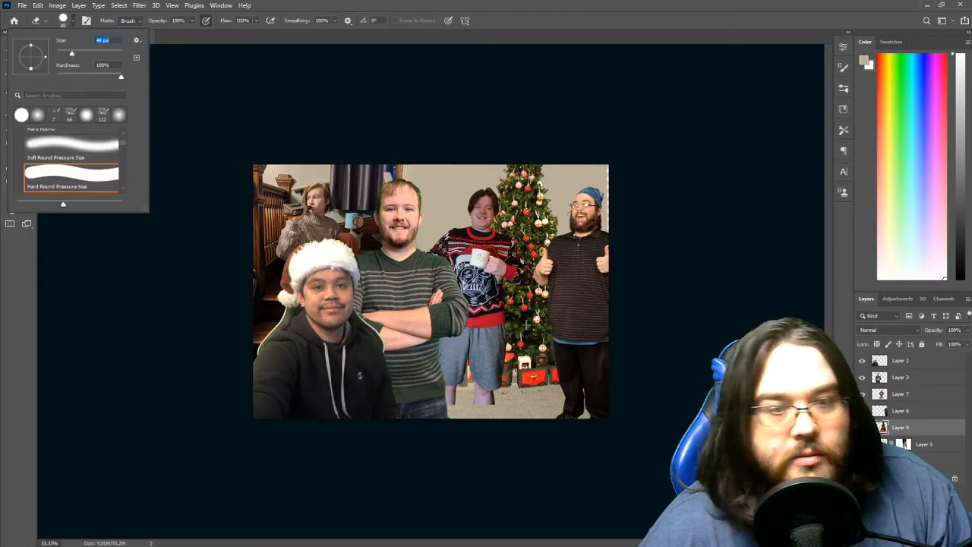
key(Return)
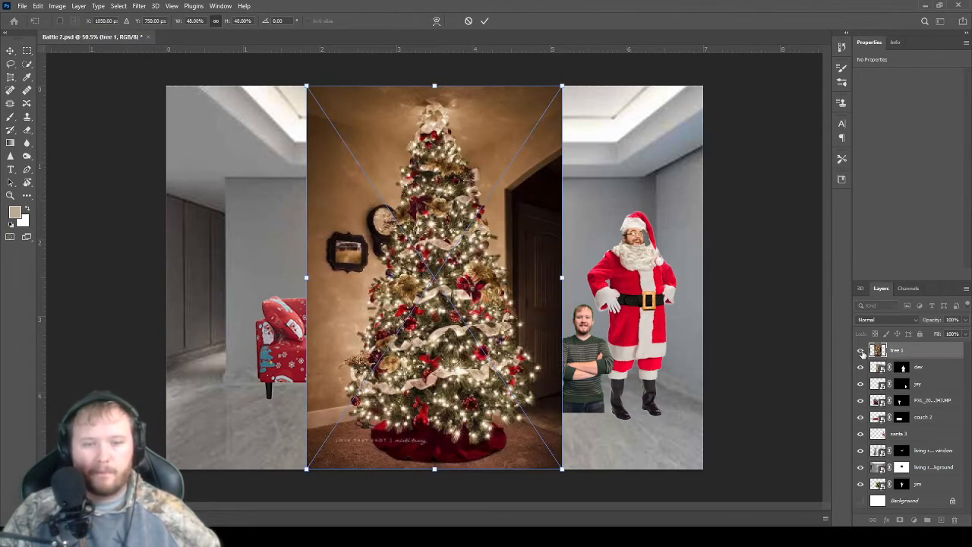
Step: Commit the placed Christmas tree photo and hide every other visible layer so only the tree shows
key(Return)
click(860, 384)
click(861, 434)
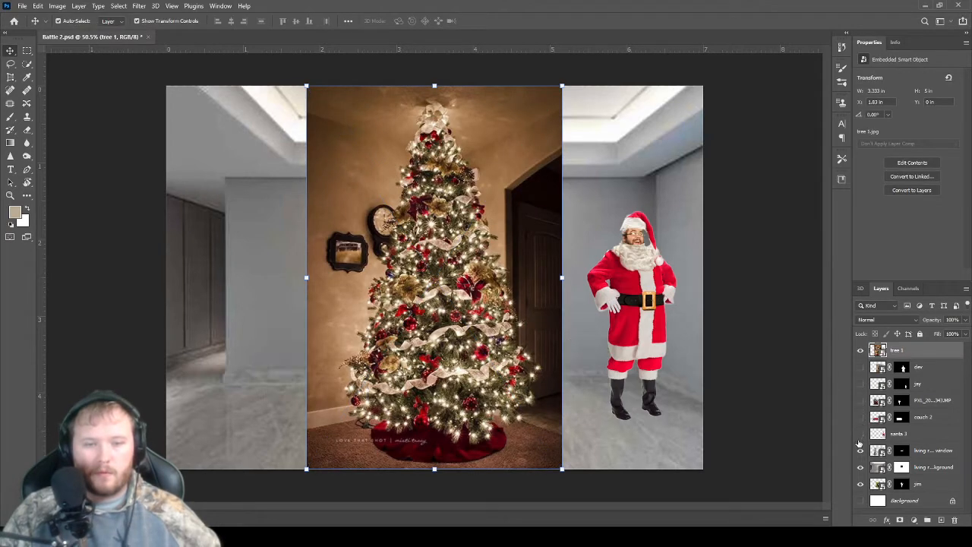
click(861, 451)
click(861, 467)
click(861, 483)
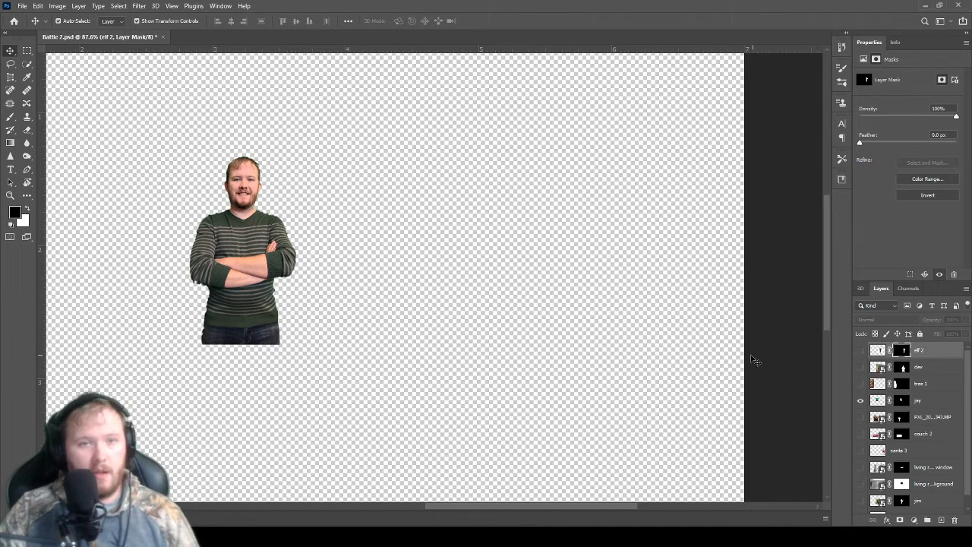
Step: Show the headless elf costume layer and select the striped-sweater man's layer
click(861, 350)
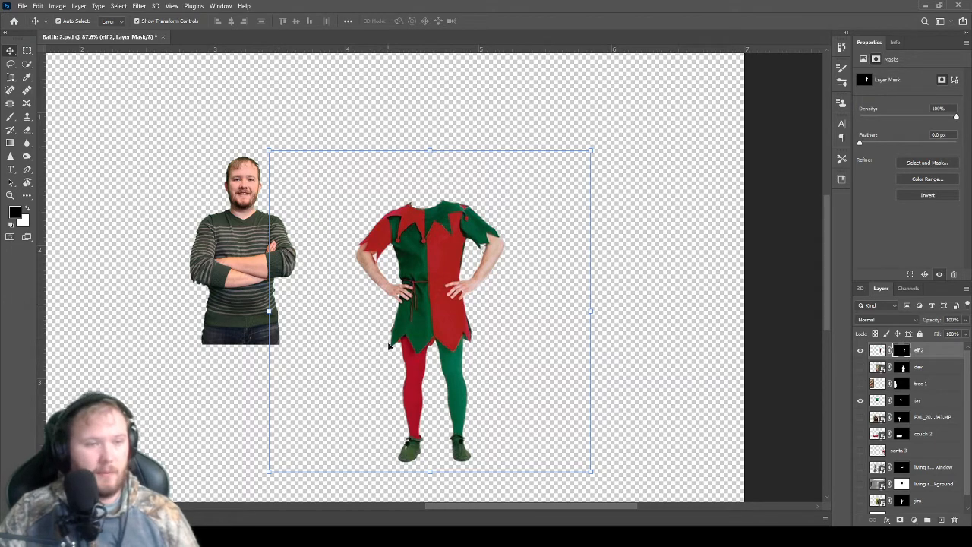
click(931, 406)
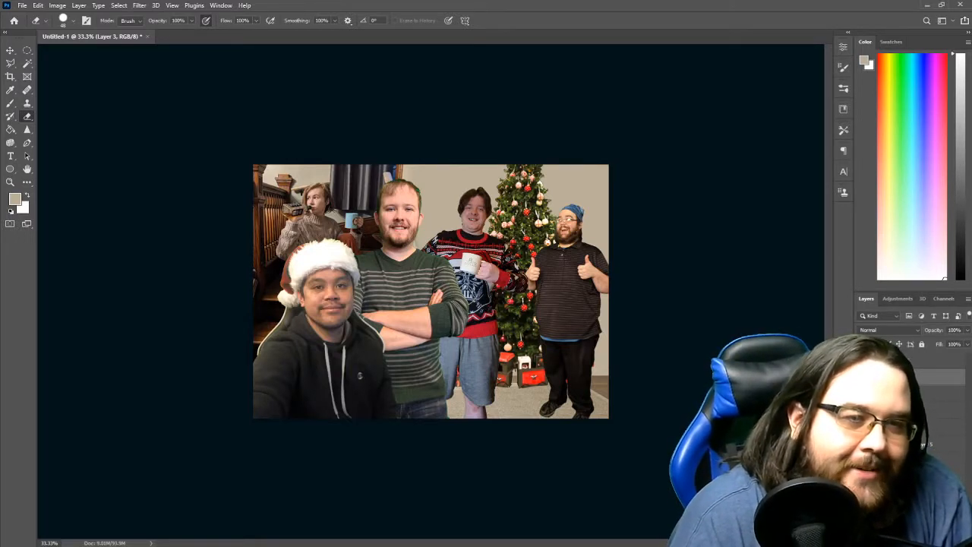
Step: Add a Brightness/Contrast adjustment to the Darth Vader sweater man and a Color Balance adjustment of Cyan–Red -19, Yellow–Blue +37 above the bearded man
click(907, 396)
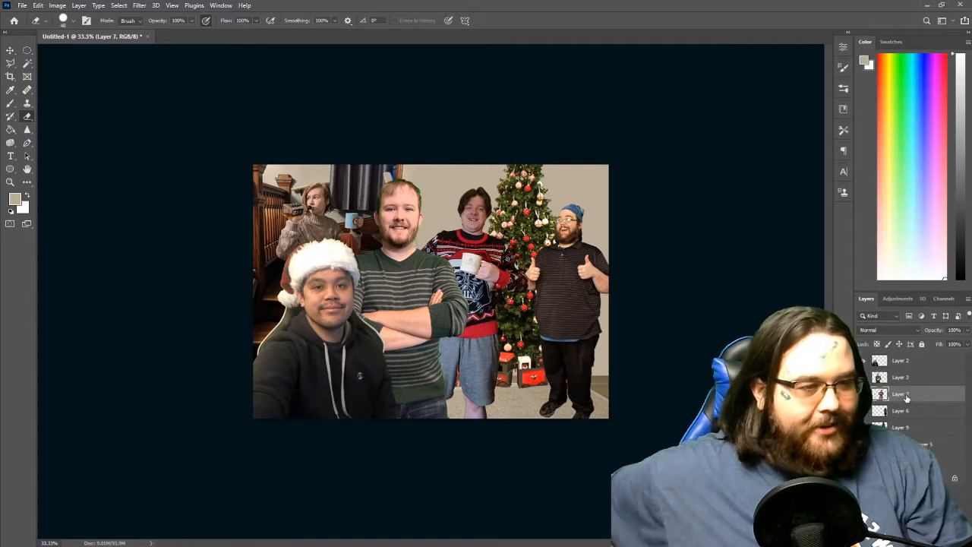
click(897, 298)
click(882, 322)
click(888, 335)
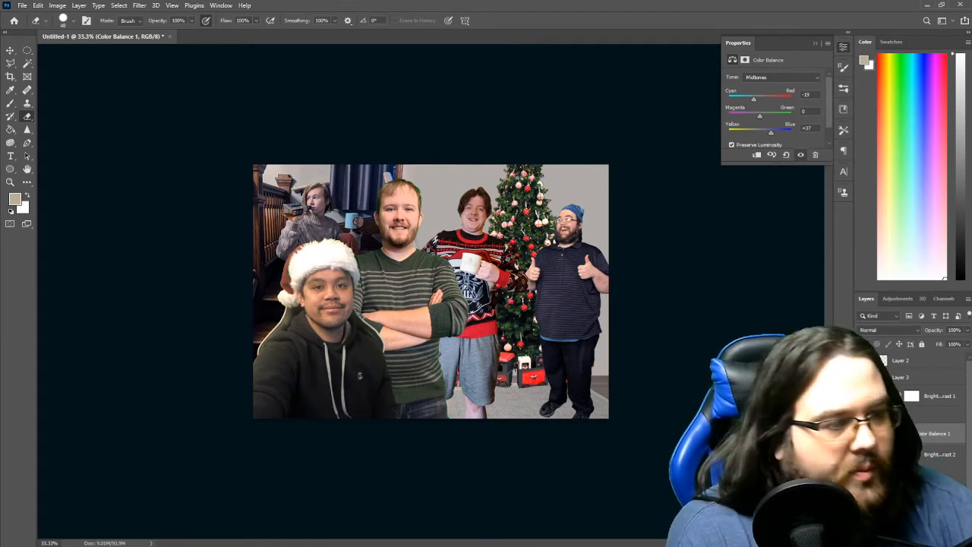
Step: Add another Color Balance adjustment above the Brightness/Contrast adjustment of the room background
scroll(947, 454, down, 1)
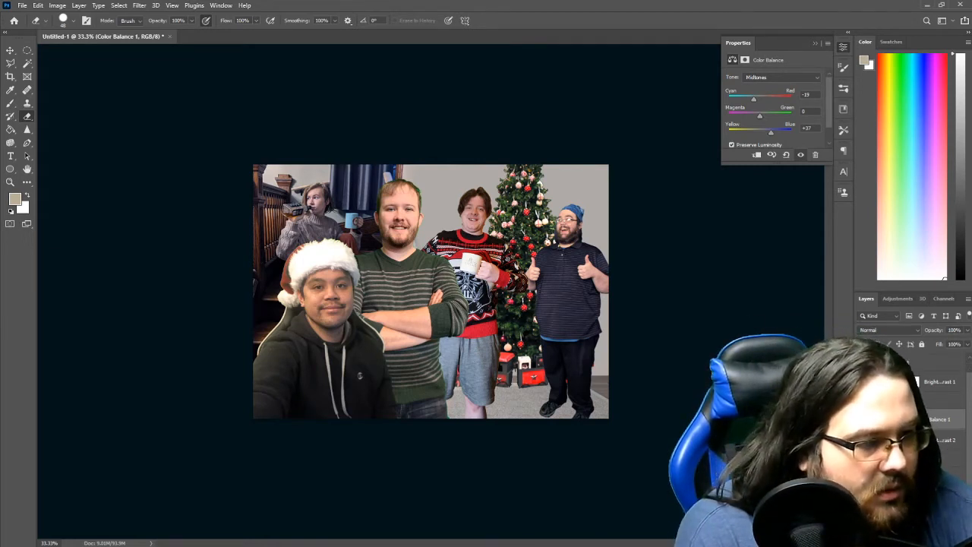
click(942, 459)
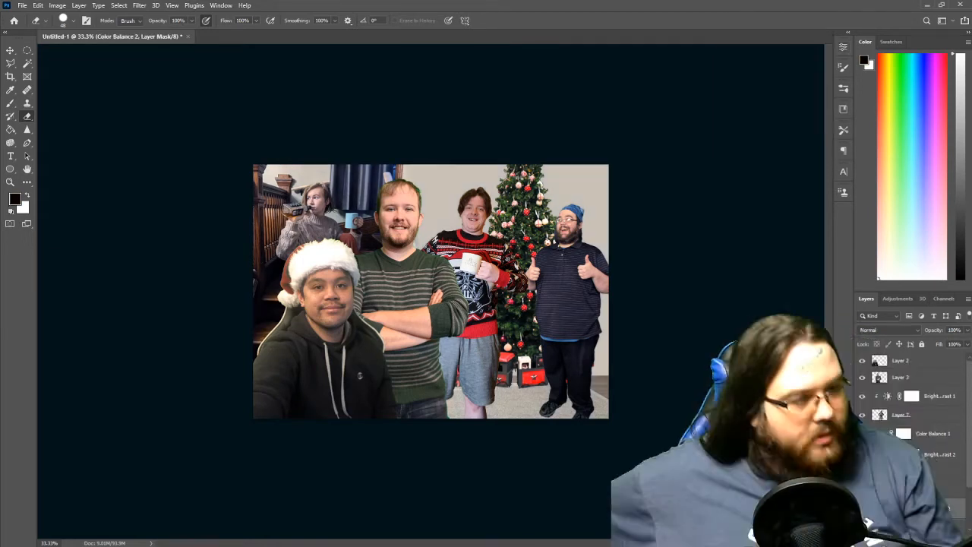
scroll(939, 441, down, 3)
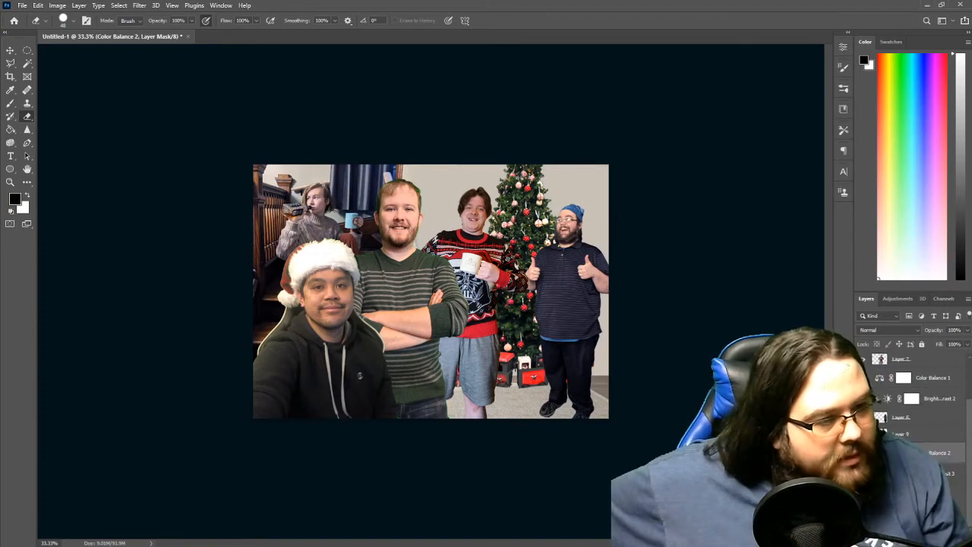
Step: Give the Santa-hat man a wider, more distant drop shadow with 69% opacity and 21% spread, and add drop shadows to the other men
scroll(939, 441, up, 3)
click(916, 363)
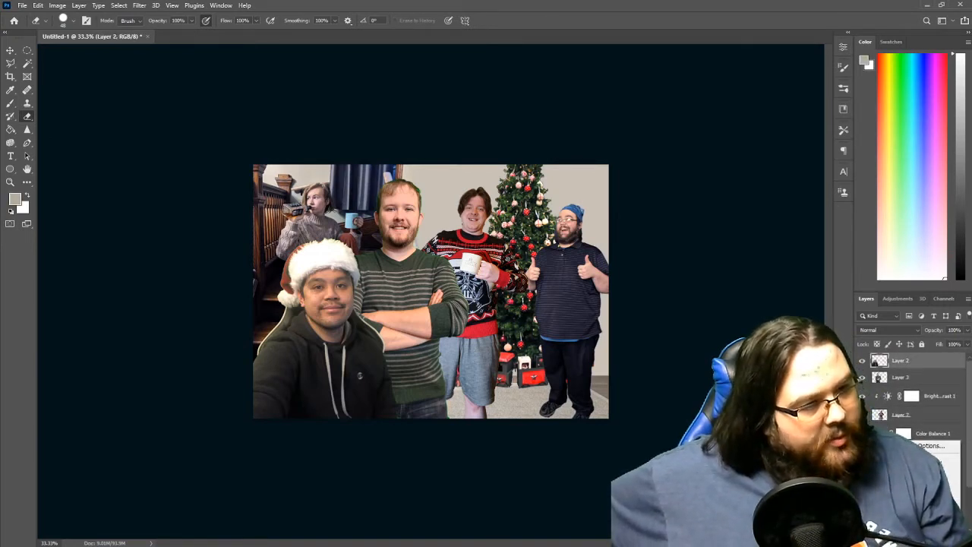
click(657, 335)
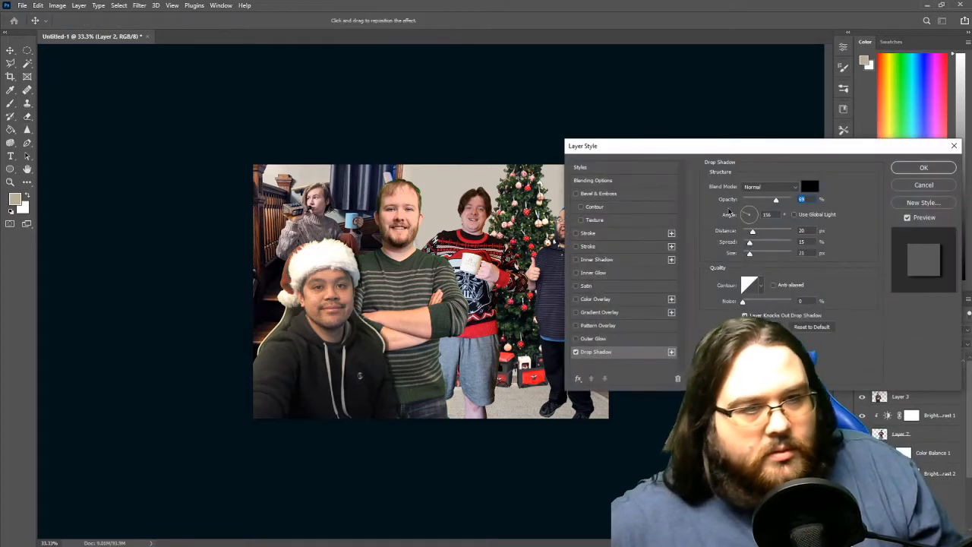
drag(753, 234, 792, 235)
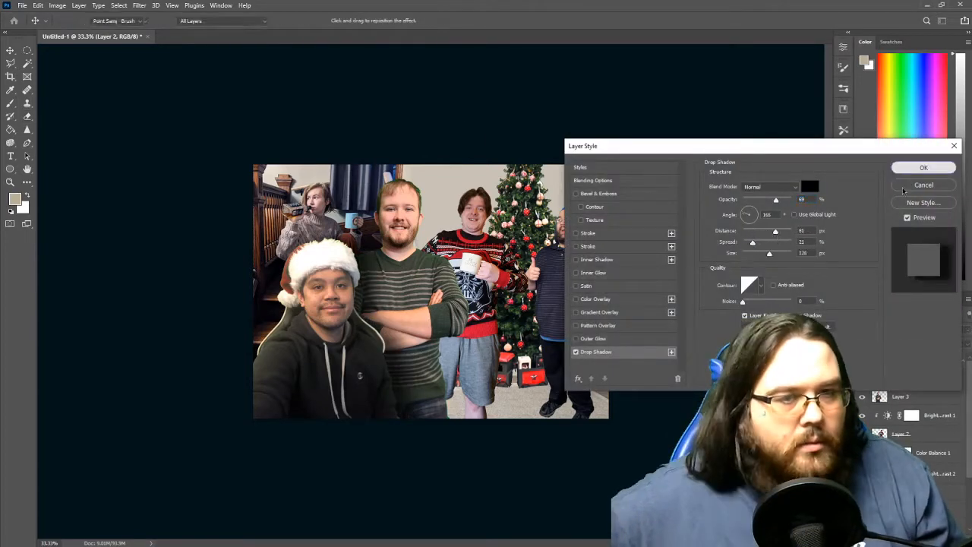
click(921, 168)
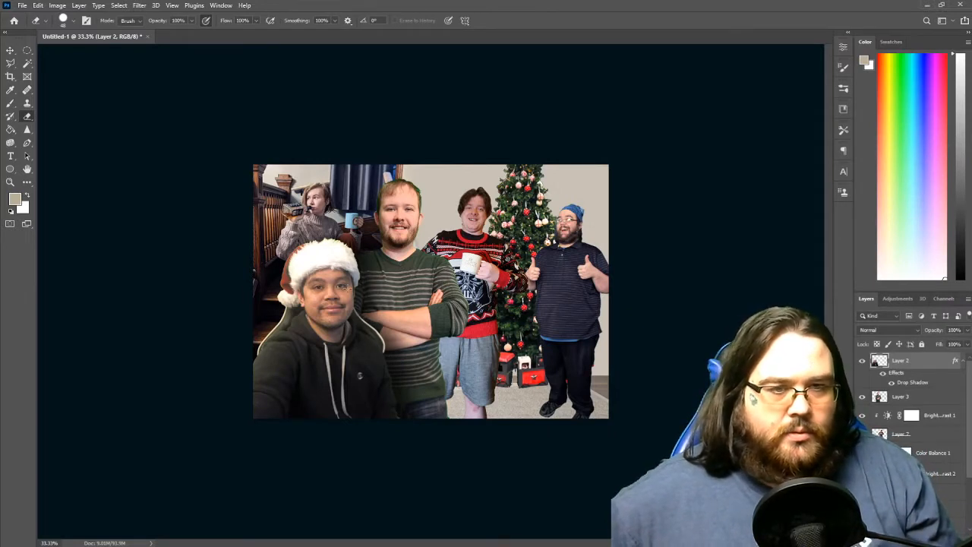
click(922, 435)
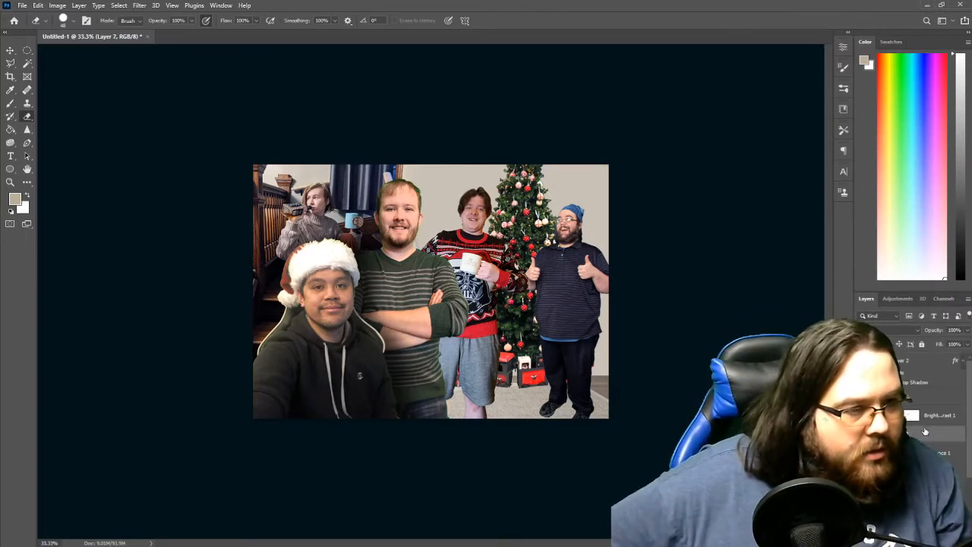
click(919, 405)
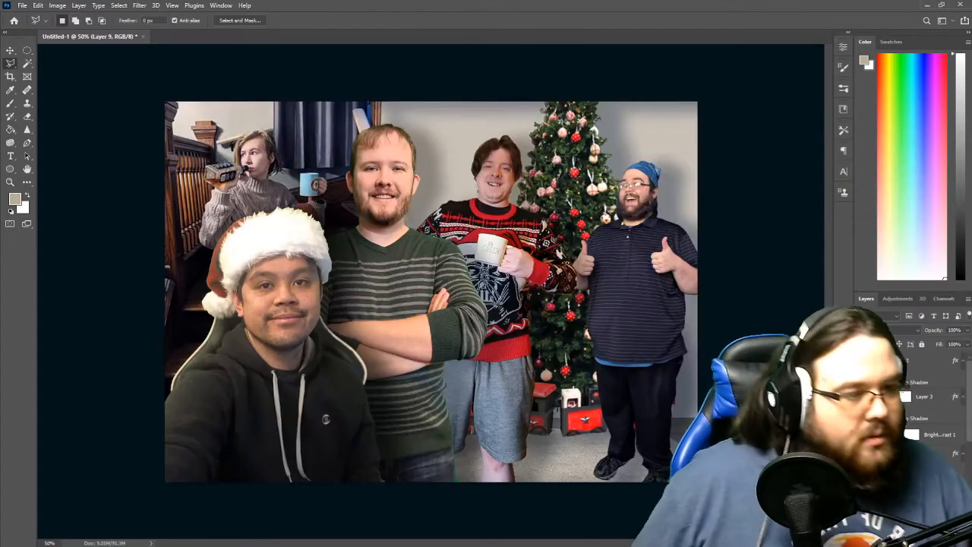
Step: Rotate the Darth Vader sweater man by -3.13° and commit the transform
key(ctrl+t)
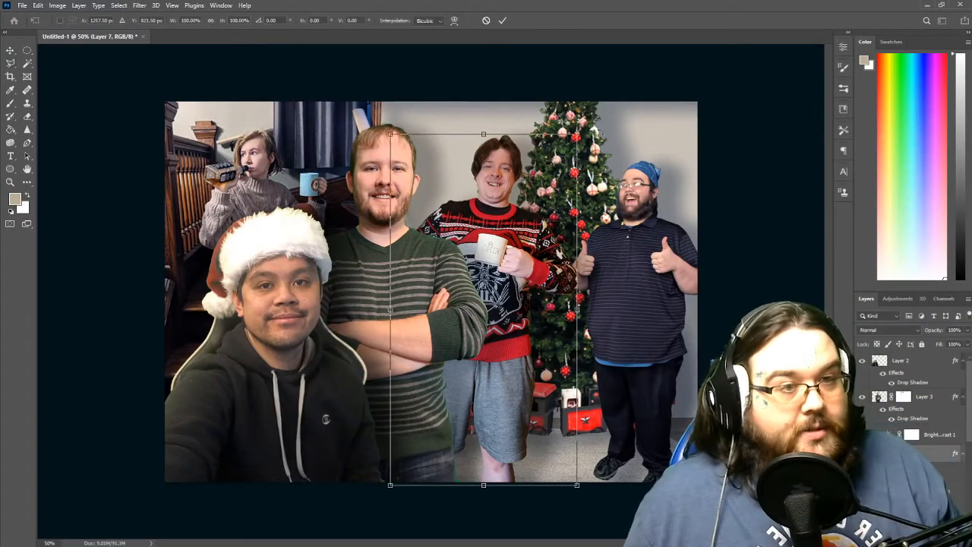
drag(581, 423, 585, 418)
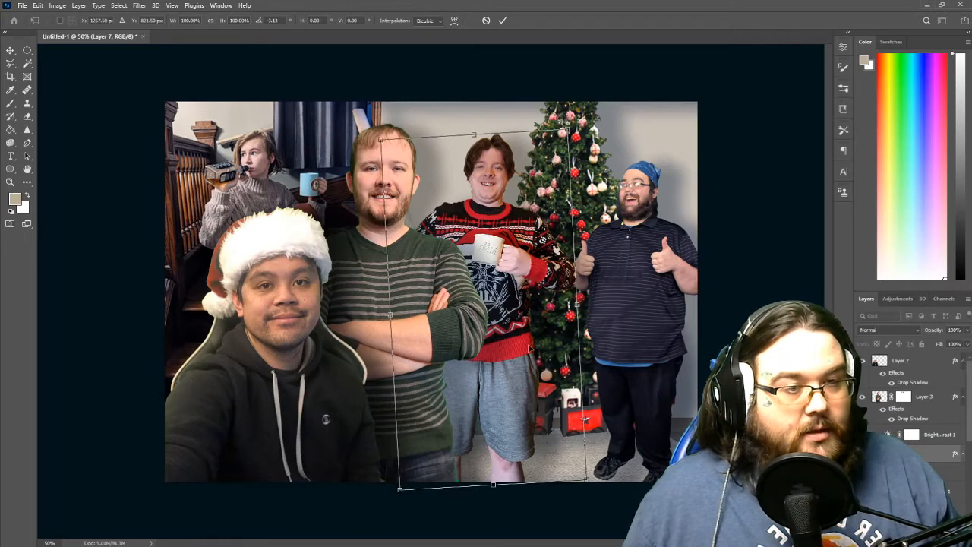
key(Return)
Step: Switch to Discord, dismiss the call feedback prompt and examine the original photo of the Darth Vader sweater man in the direct messages
mouse_move(262, 544)
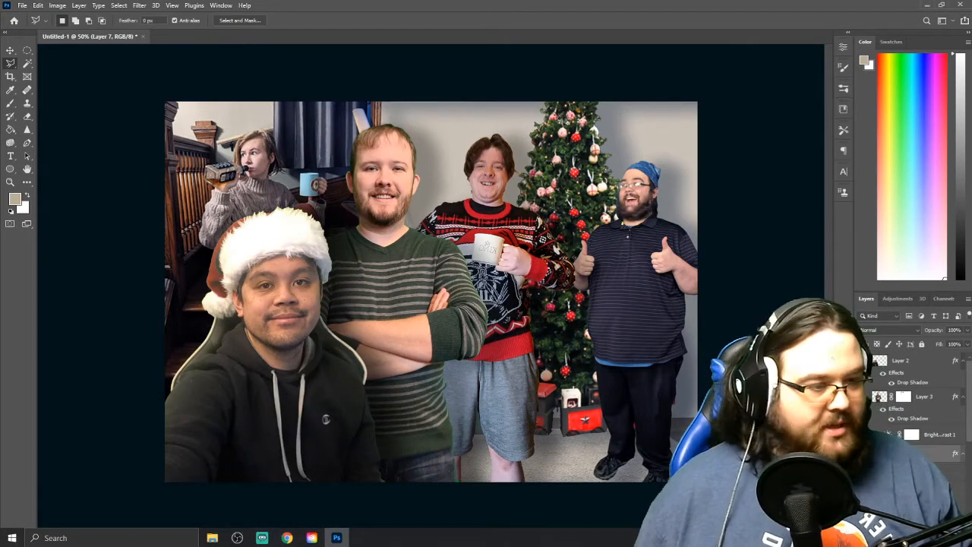
click(859, 537)
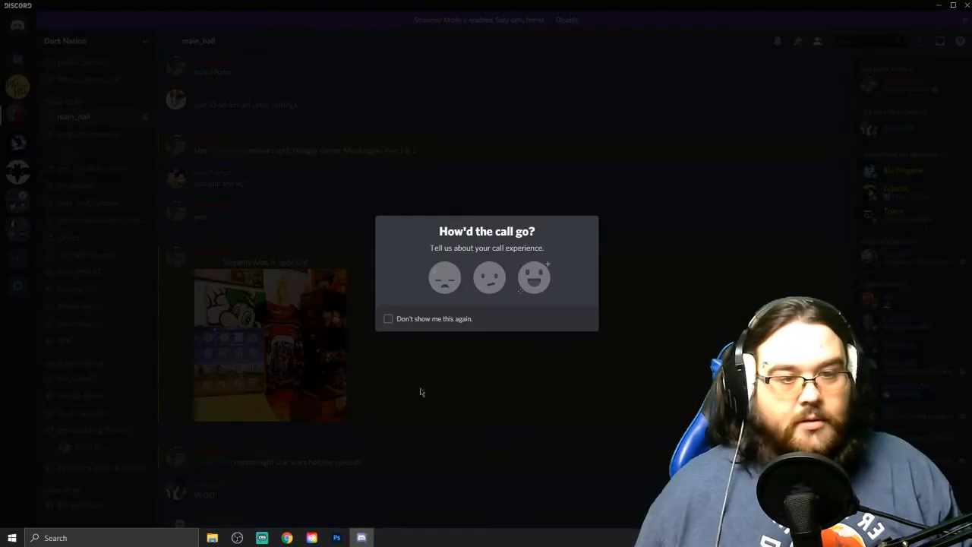
click(612, 415)
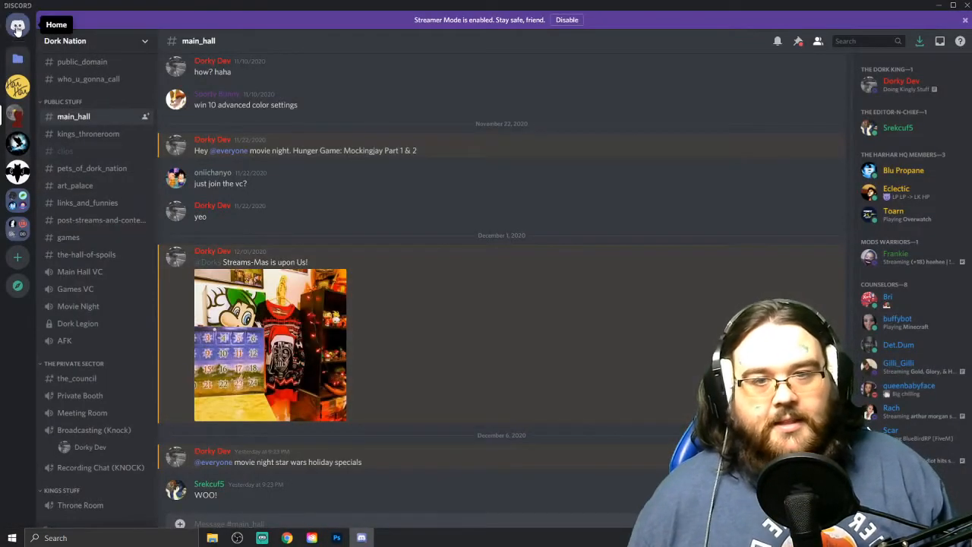
click(17, 25)
scroll(464, 356, up, 10)
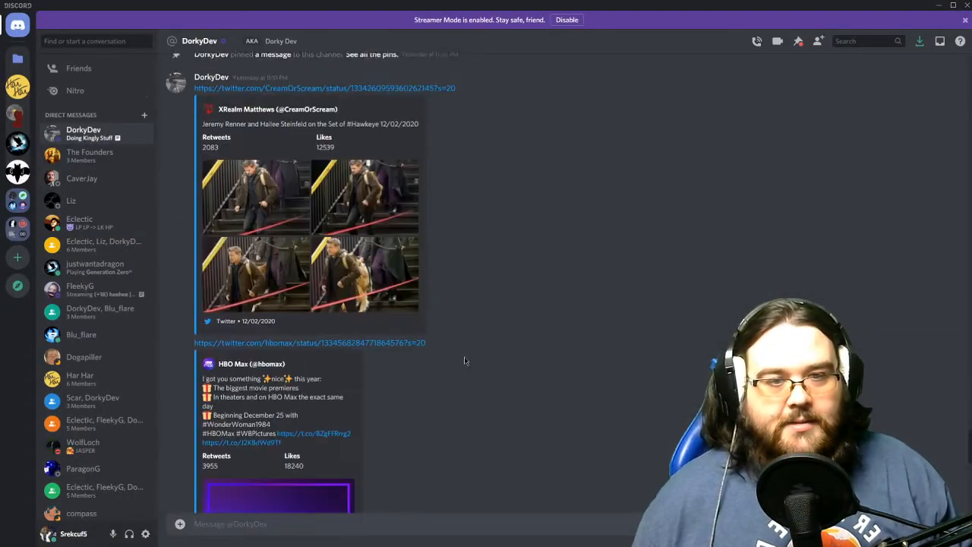
scroll(477, 372, up, 5)
click(250, 336)
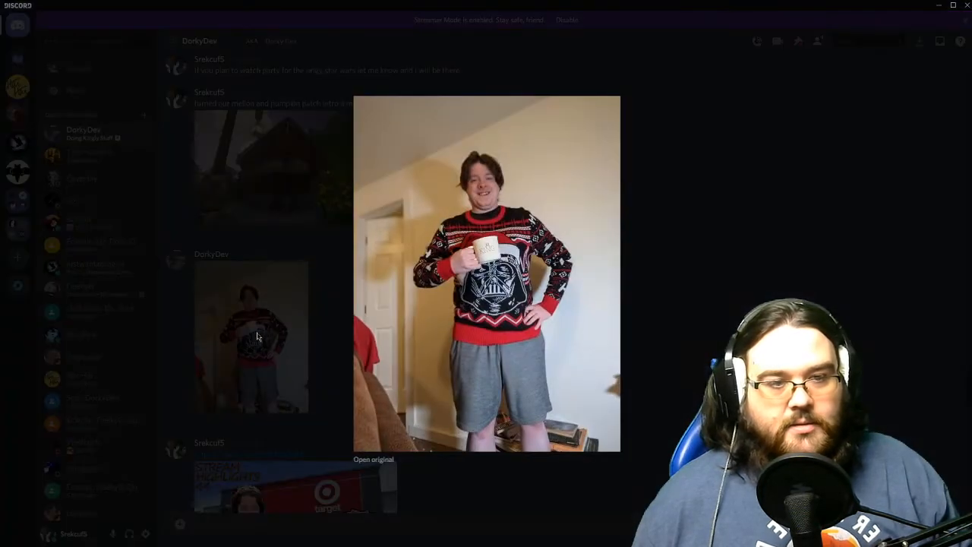
key(Escape)
Step: Return to Photoshop and flip the Darth Vader sweater man horizontally to match the original photo
click(337, 538)
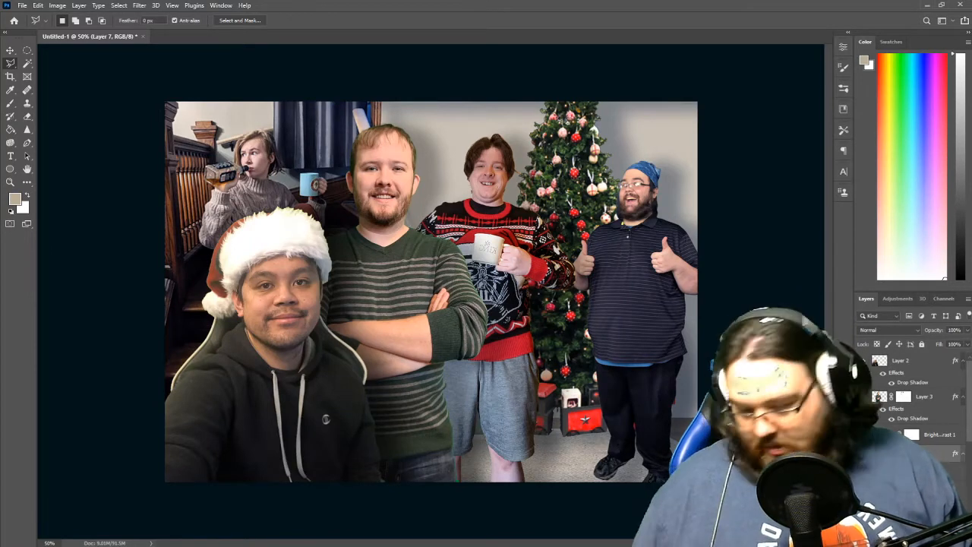
key(ctrl+t)
right_click(529, 283)
click(588, 455)
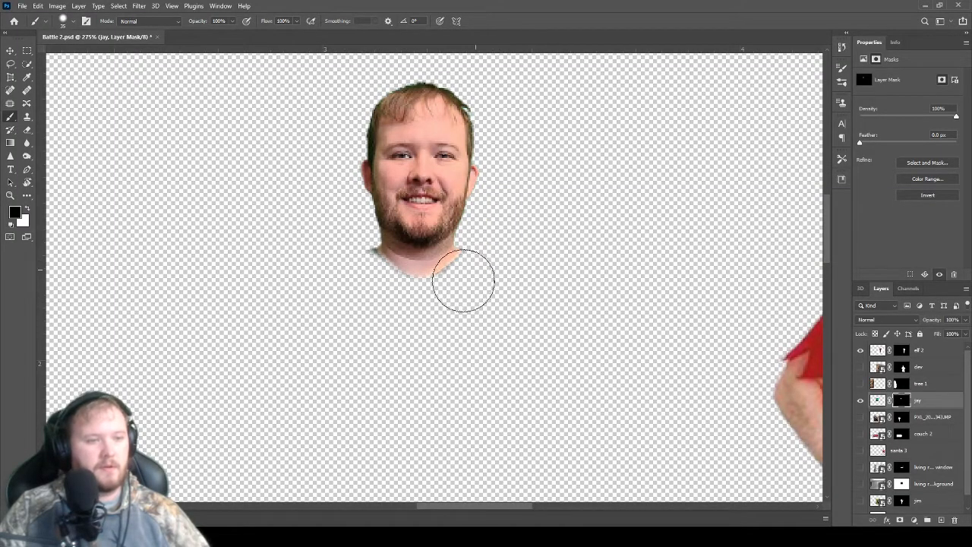
Step: Move the bearded man's cut-out head onto the neck of the elf costume
scroll(504, 281, down, 6)
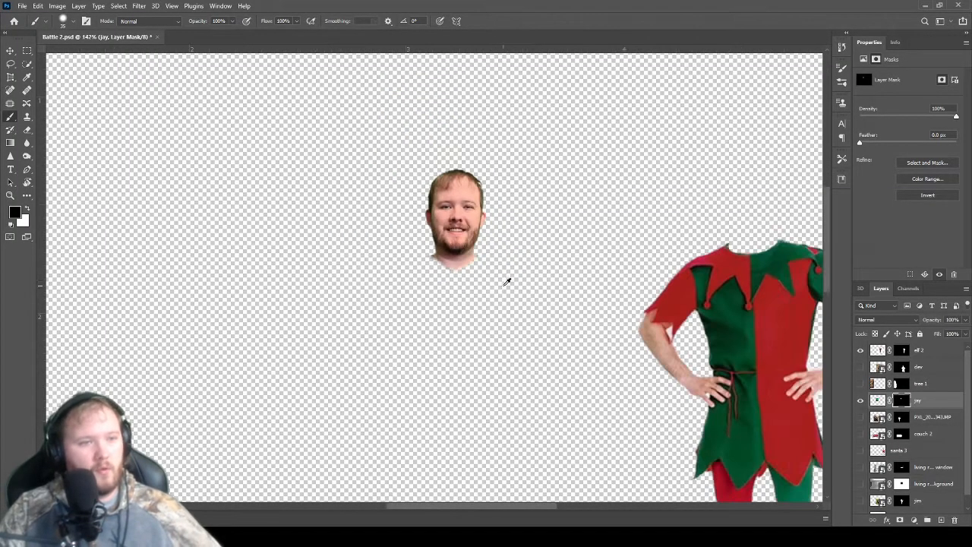
click(10, 50)
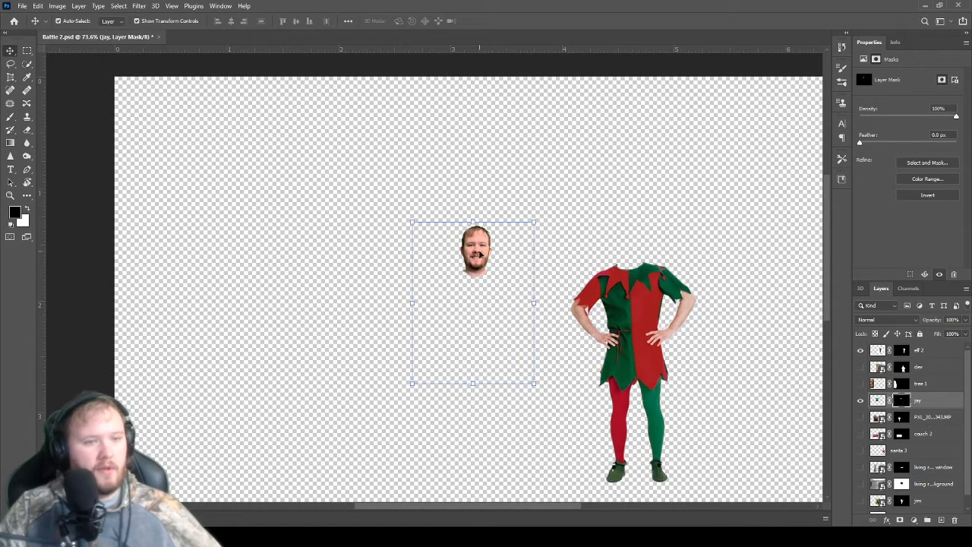
drag(476, 256, 632, 248)
scroll(758, 271, up, 4)
scroll(707, 254, up, 3)
scroll(638, 259, down, 1)
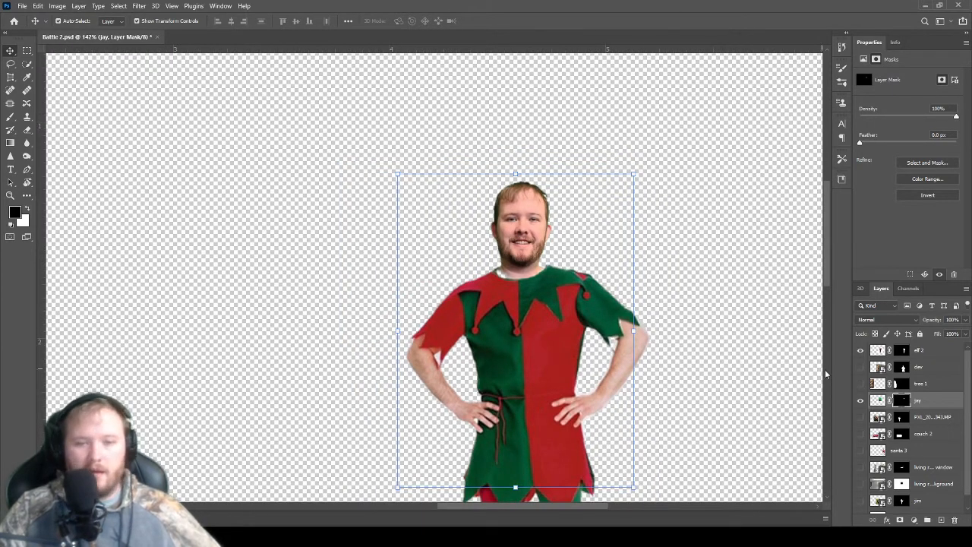
Step: Scale the elf body to 79.75% width and 89.81% height, and move the head down onto its neck
click(432, 226)
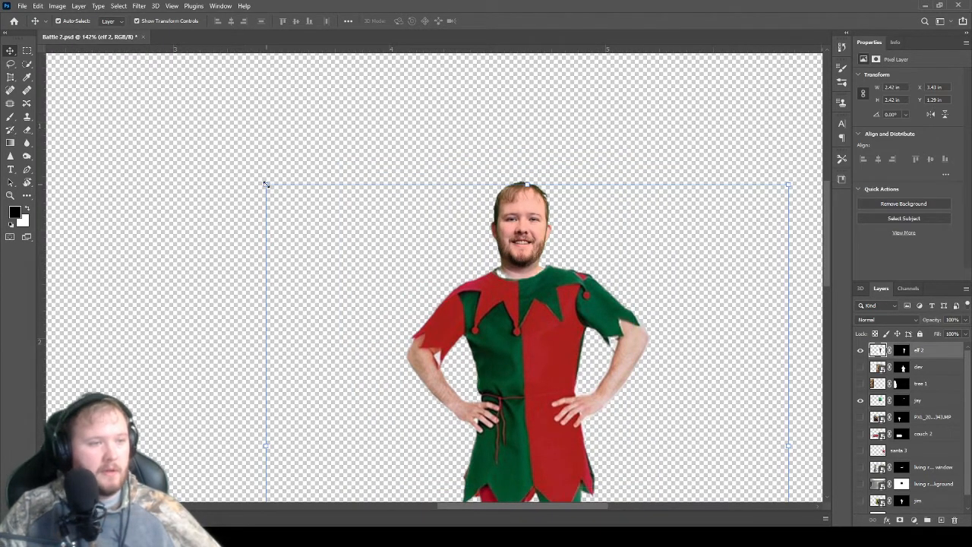
drag(266, 184, 327, 253)
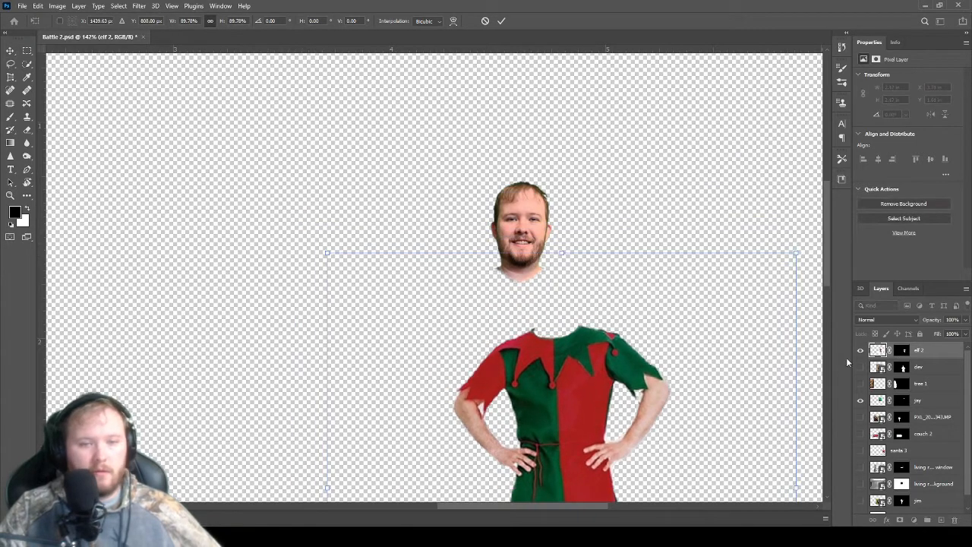
drag(796, 461, 744, 461)
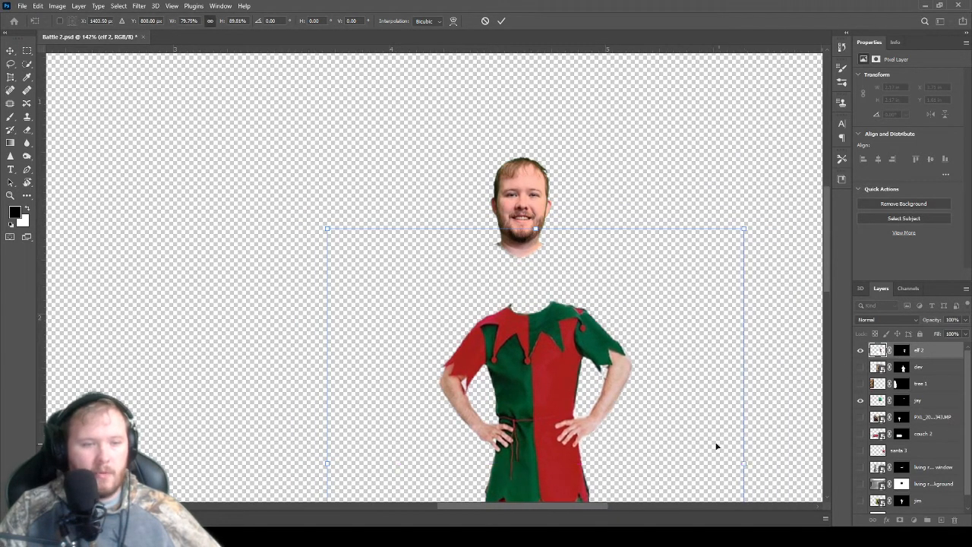
click(11, 51)
drag(525, 181, 537, 245)
scroll(645, 281, down, 5)
scroll(679, 329, up, 4)
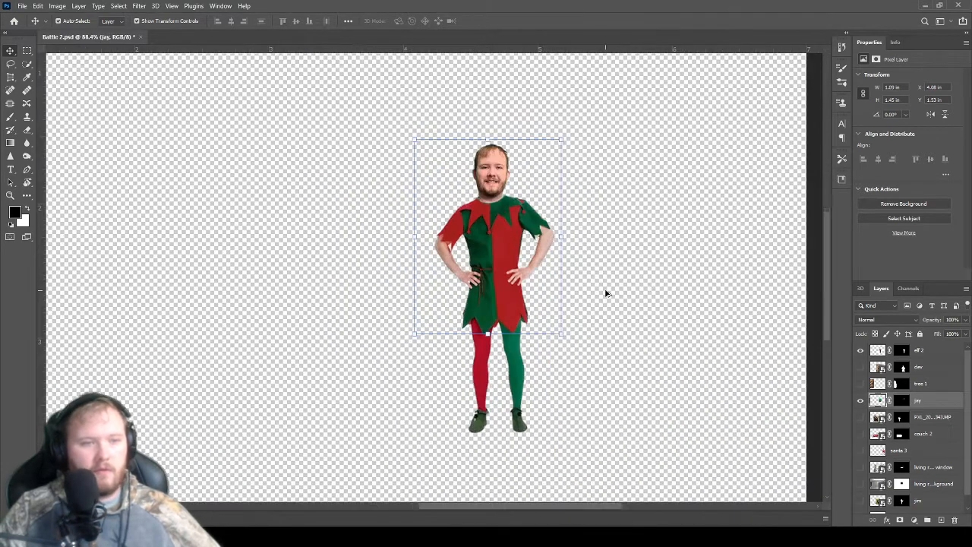
Step: Scale the cut-out head to 82.16%, reposition it on the elf's neck and commit the transform
drag(327, 72, 357, 116)
drag(439, 133, 435, 105)
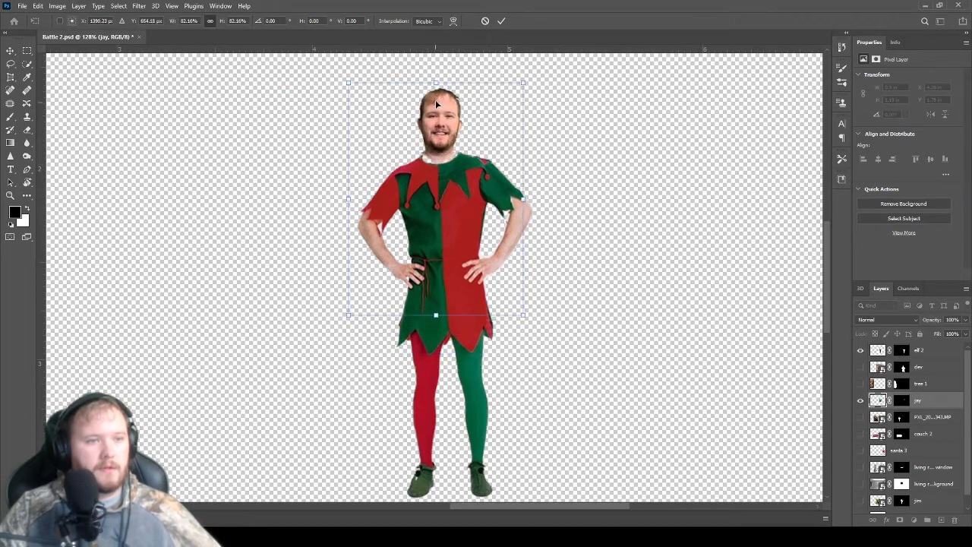
scroll(625, 217, down, 3)
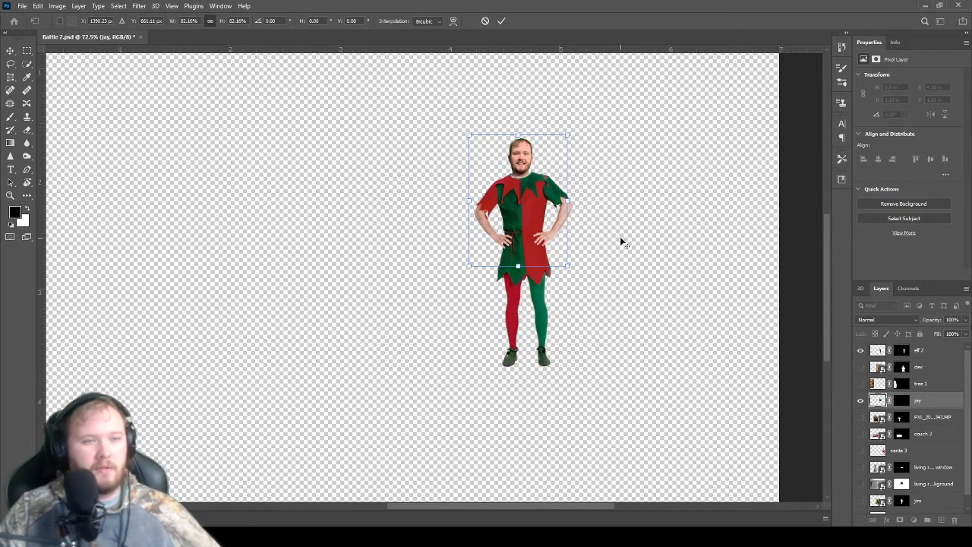
scroll(616, 230, up, 3)
key(Return)
scroll(656, 278, up, 3)
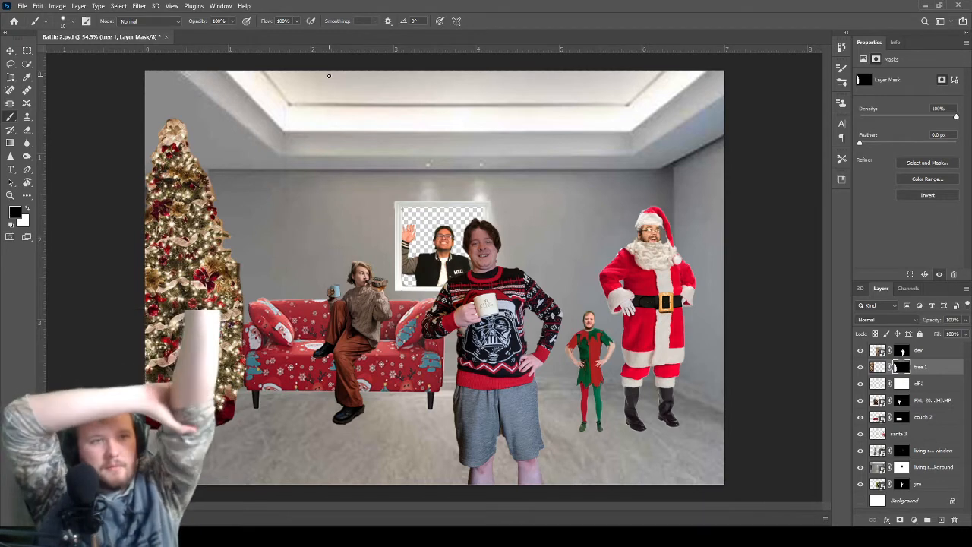
Step: Add a text layer reading "Merry Christmas" in Copperplate Gothic Bold above the Christmas tree
key(t)
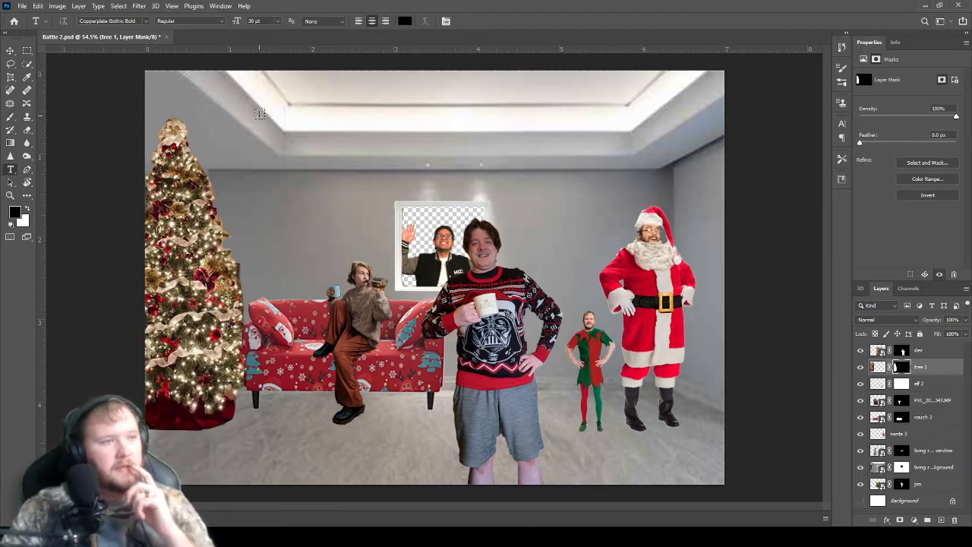
click(262, 115)
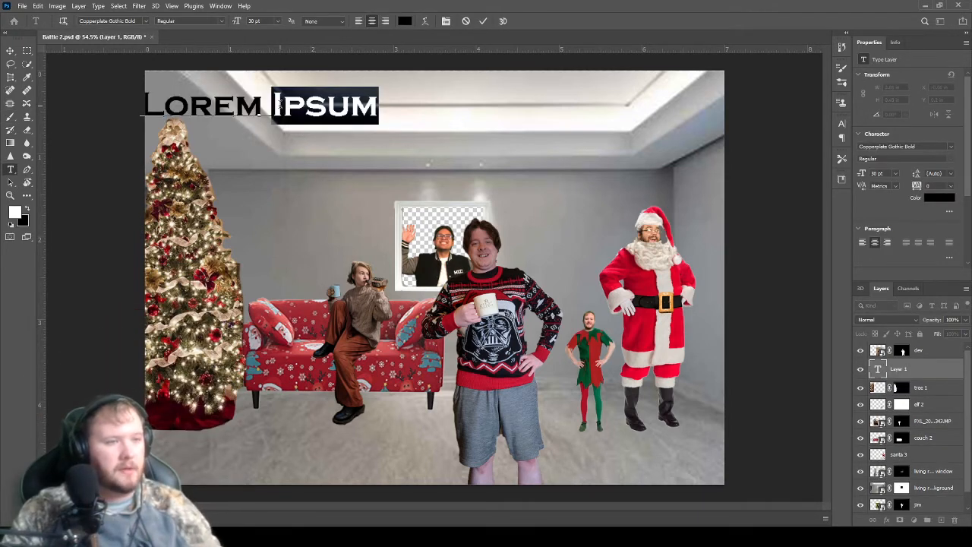
key(BackSpace)
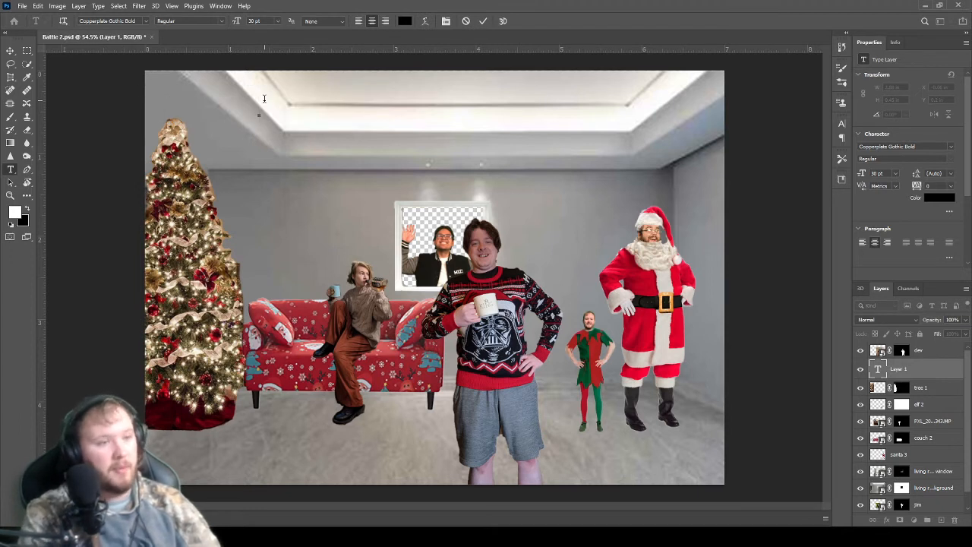
text(Merry C)
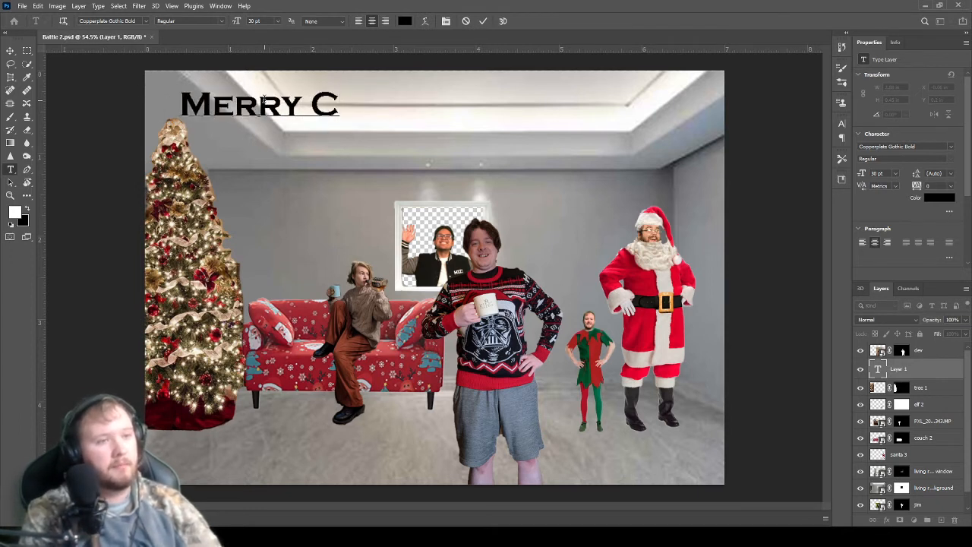
text(hristmas)
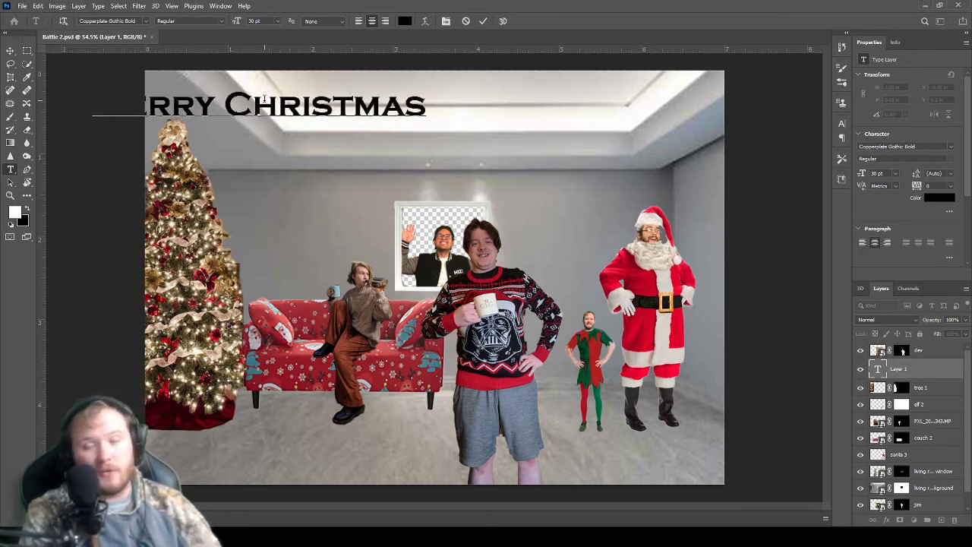
Step: Move the "Merry Christmas" text horizontally to the middle of the ceiling area
click(10, 50)
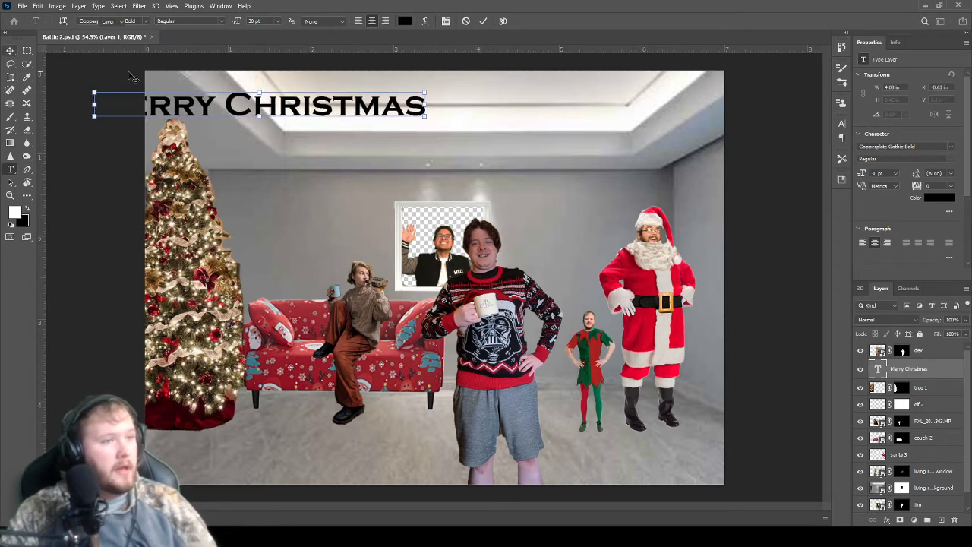
drag(247, 108, 430, 109)
click(418, 149)
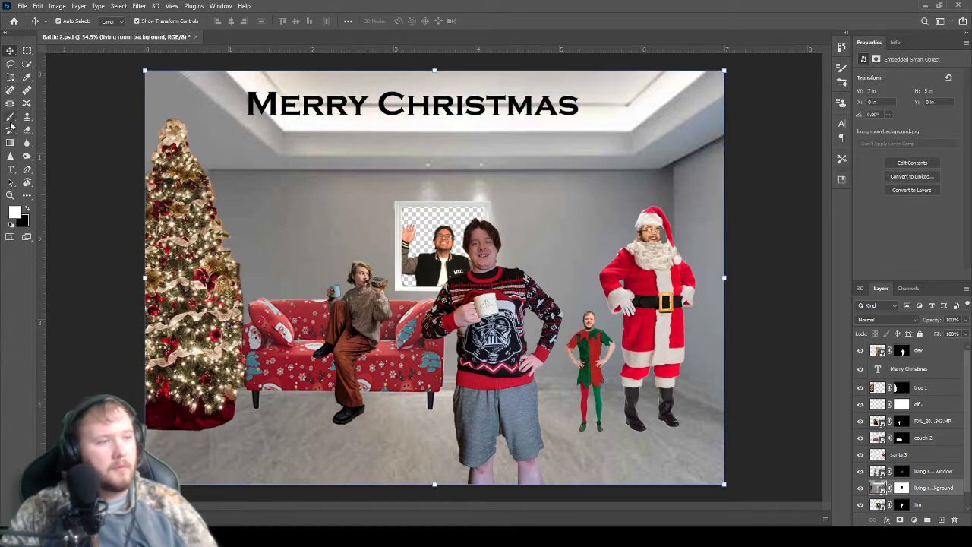
Step: Add a second text layer below the heading reading "and" with "Happy Har Har Days!" on the next line
click(10, 169)
click(370, 163)
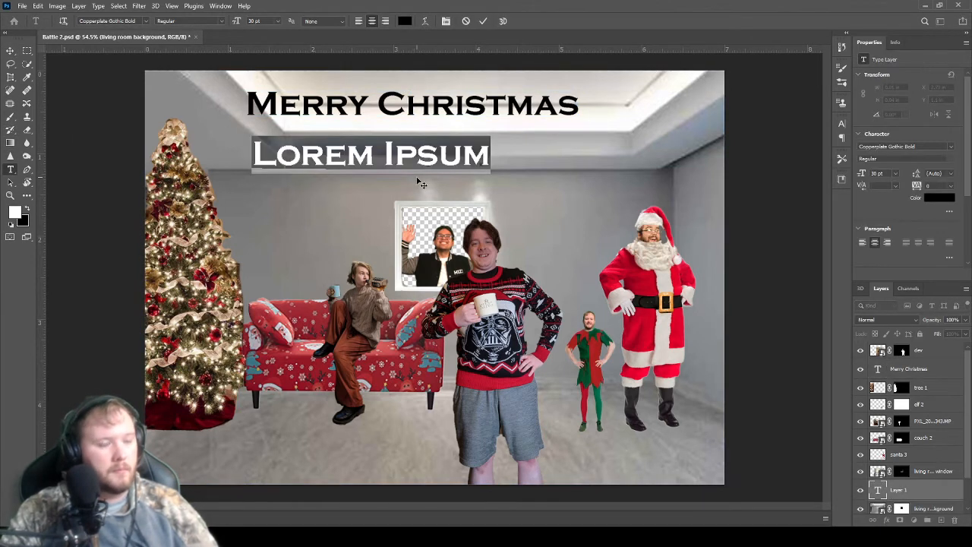
text(and)
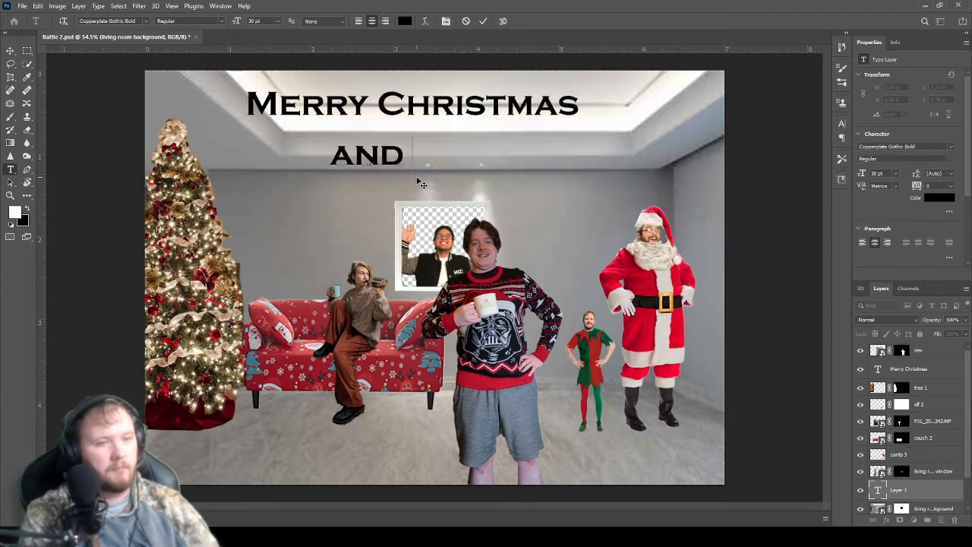
key(Return)
text(Happy)
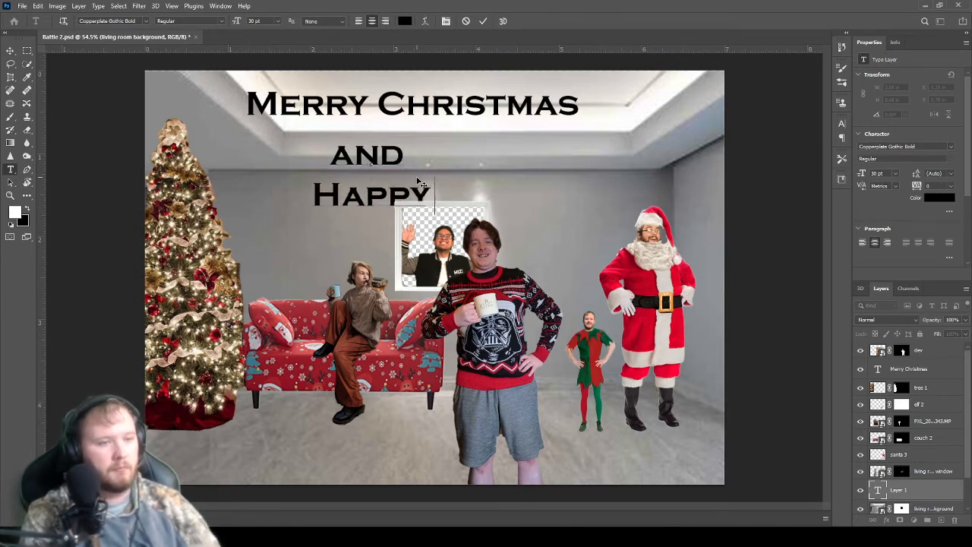
text( Har Har Days!)
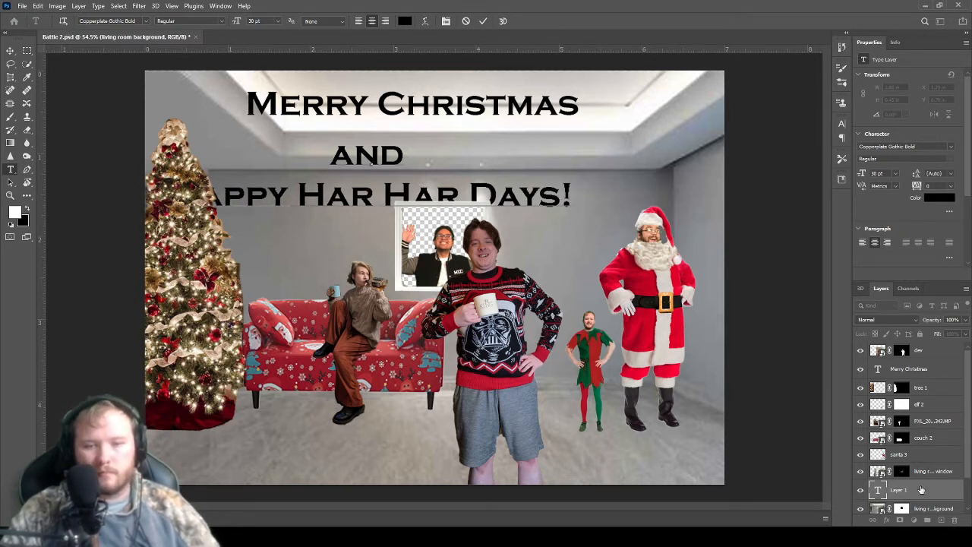
Step: Bring the "and Happy Har Har Days!" text in front of the tree and centre it directly beneath "Merry Christmas"
drag(921, 490, 922, 391)
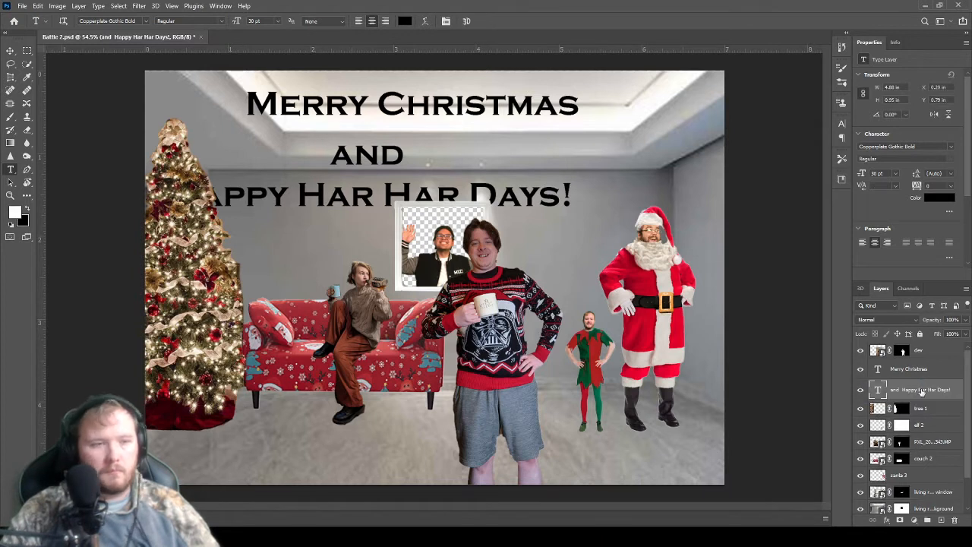
key(v)
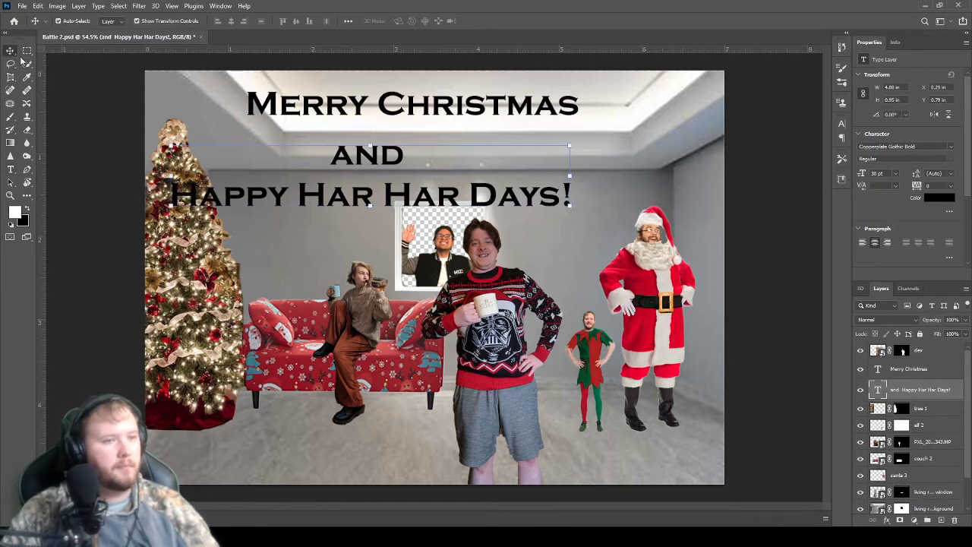
drag(343, 207, 392, 182)
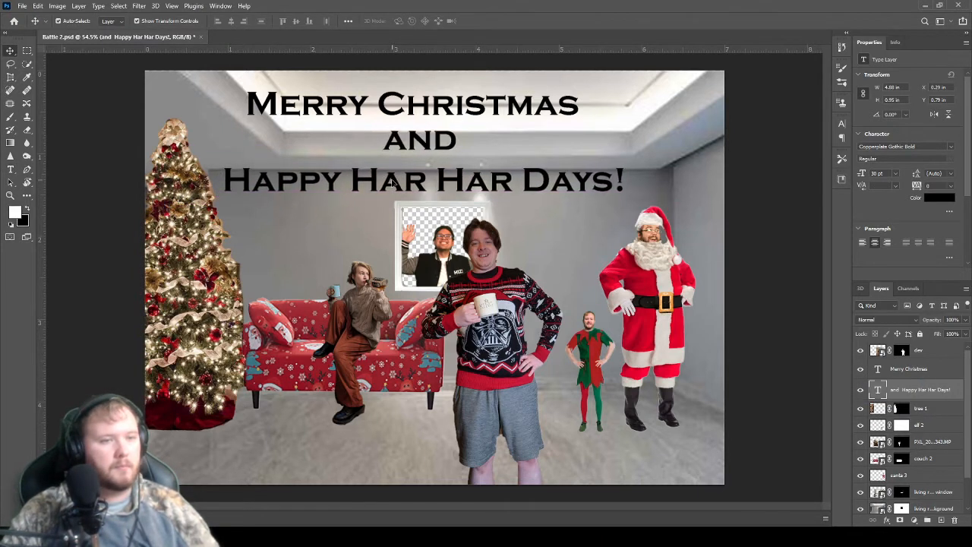
click(712, 178)
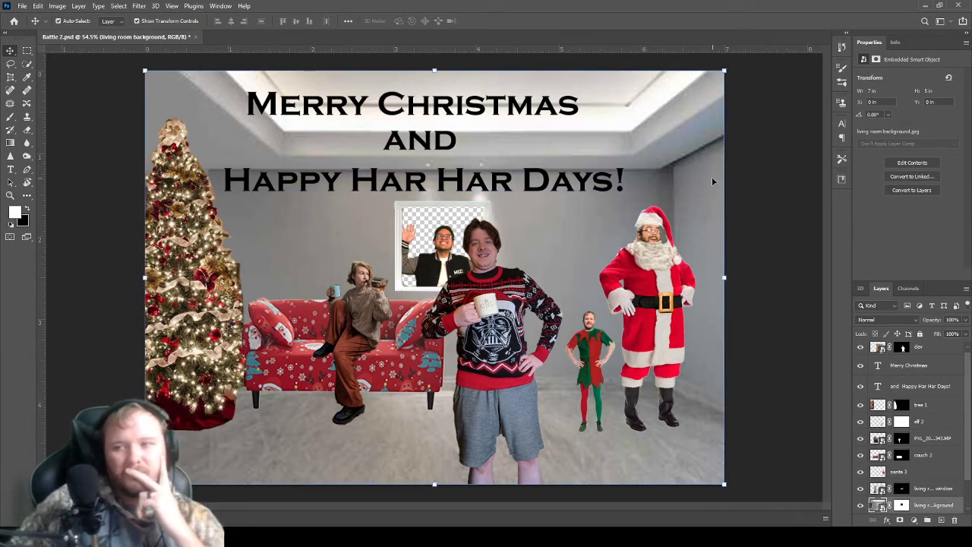
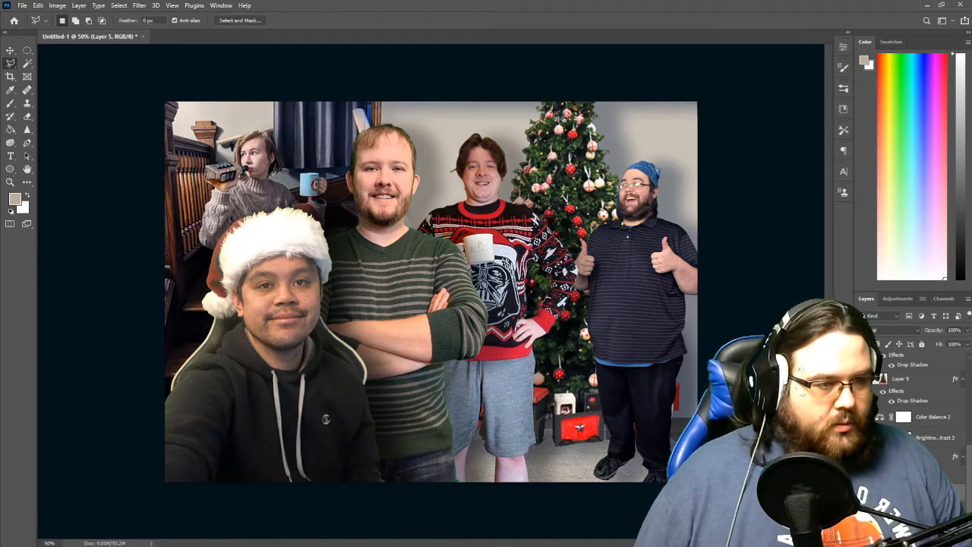
Step: Enlarge the cut-out person in the grey sweater on Layer 10 behind the Santa hat man and commit the transform
click(918, 456)
key(ctrl+t)
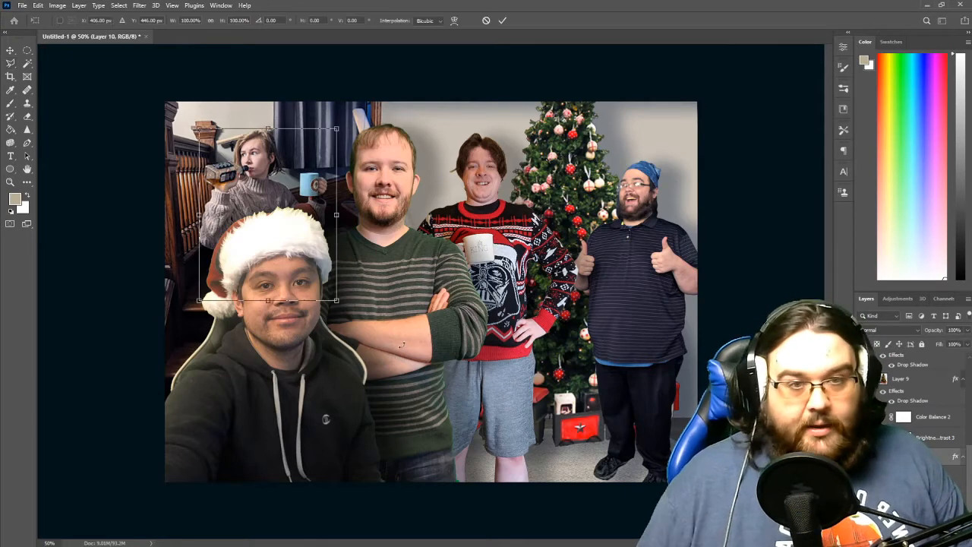
drag(265, 303, 302, 335)
key(Return)
right_click(10, 155)
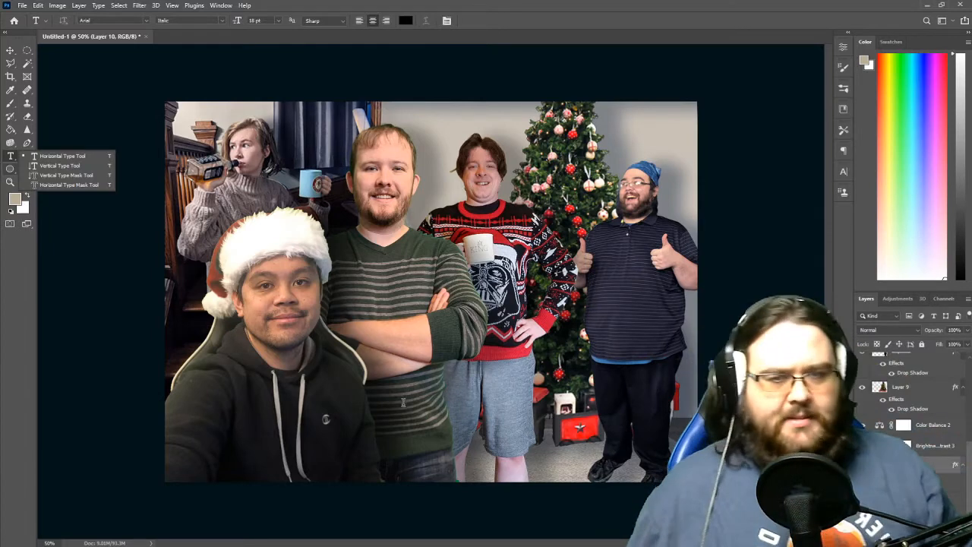
click(13, 155)
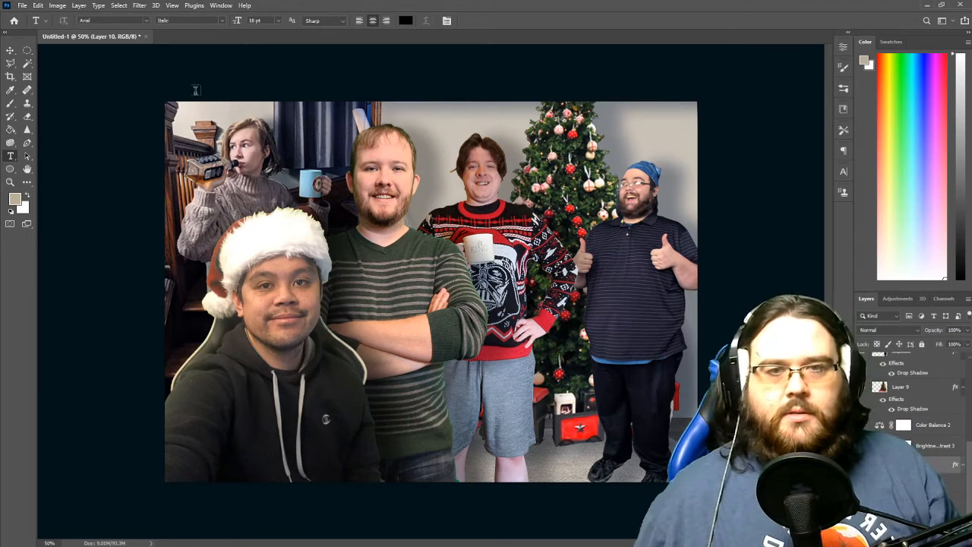
drag(474, 339, 687, 477)
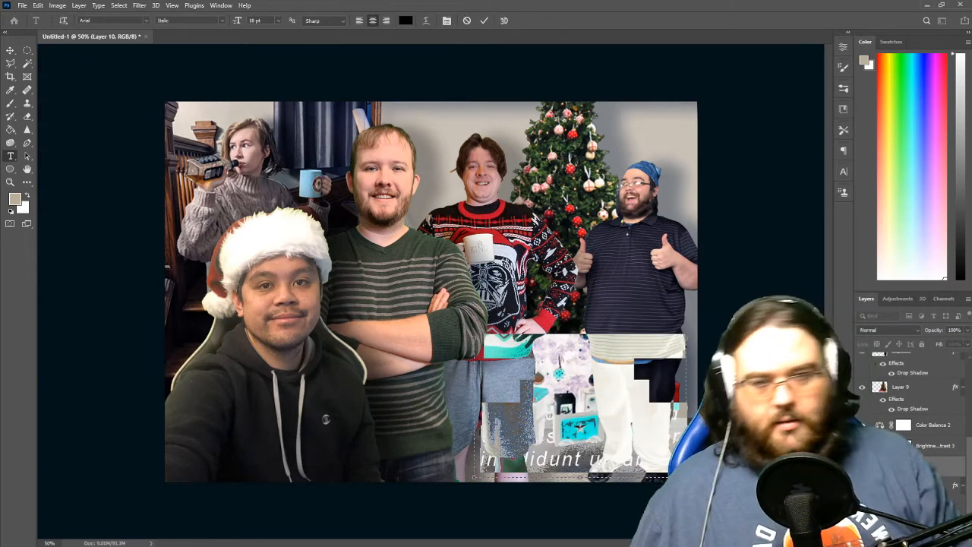
text(M)
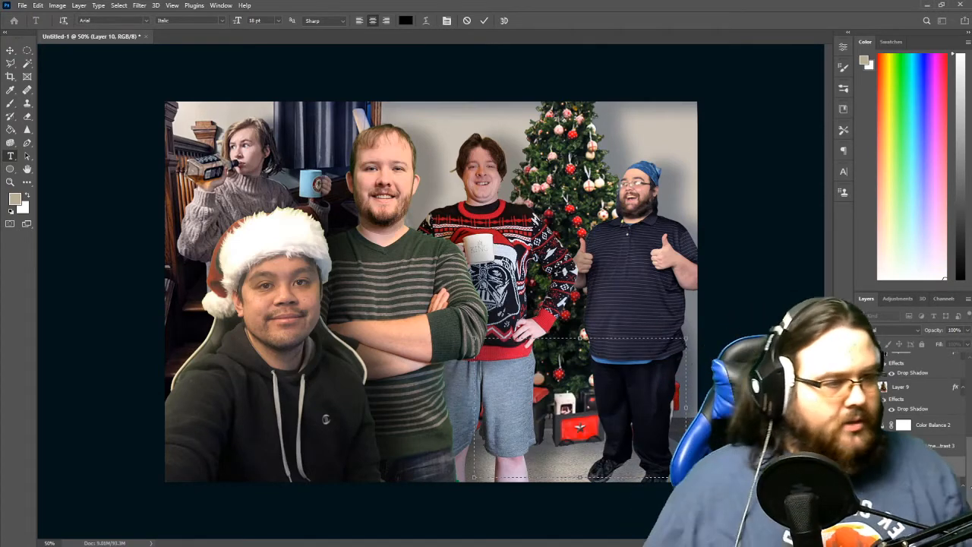
drag(933, 465, 915, 372)
click(613, 384)
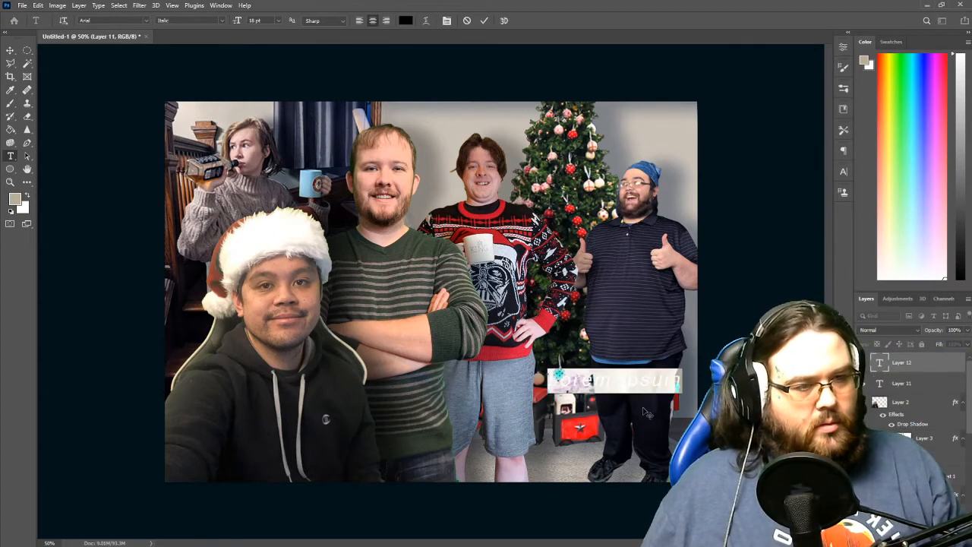
click(917, 390)
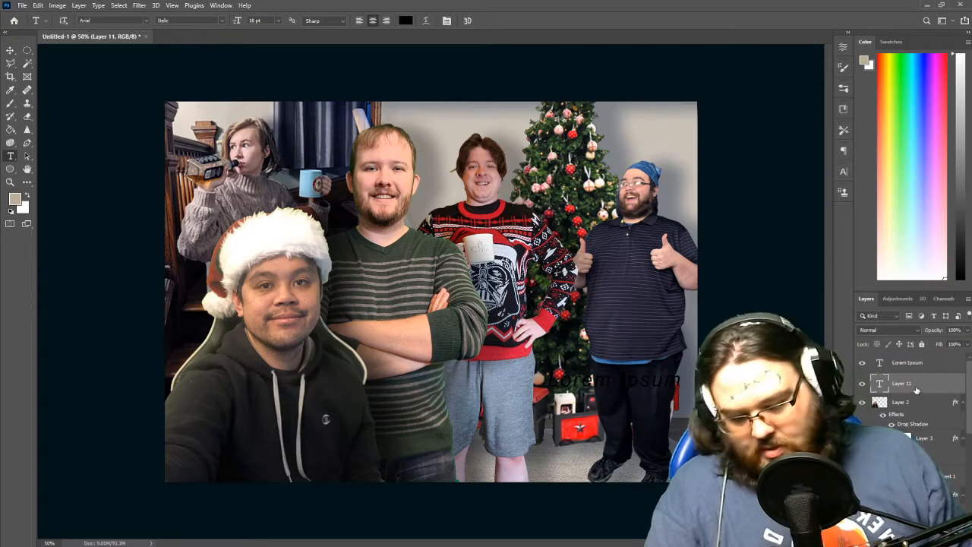
key(Delete)
click(912, 364)
key(Delete)
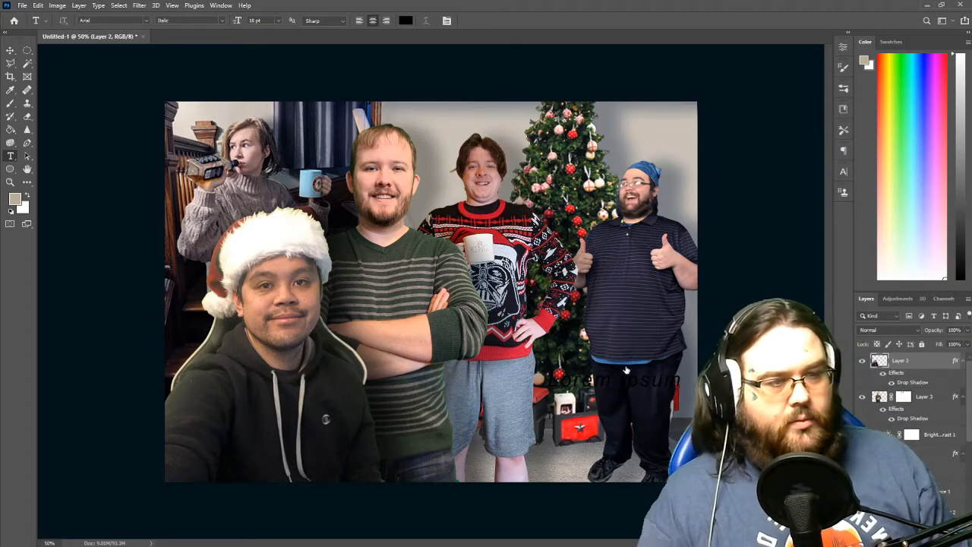
Step: Add a paragraph text box across the lower part of the group photo reading "Merry Christmas!" and set its font to Brush Script Std
drag(456, 324, 679, 466)
text(Merry)
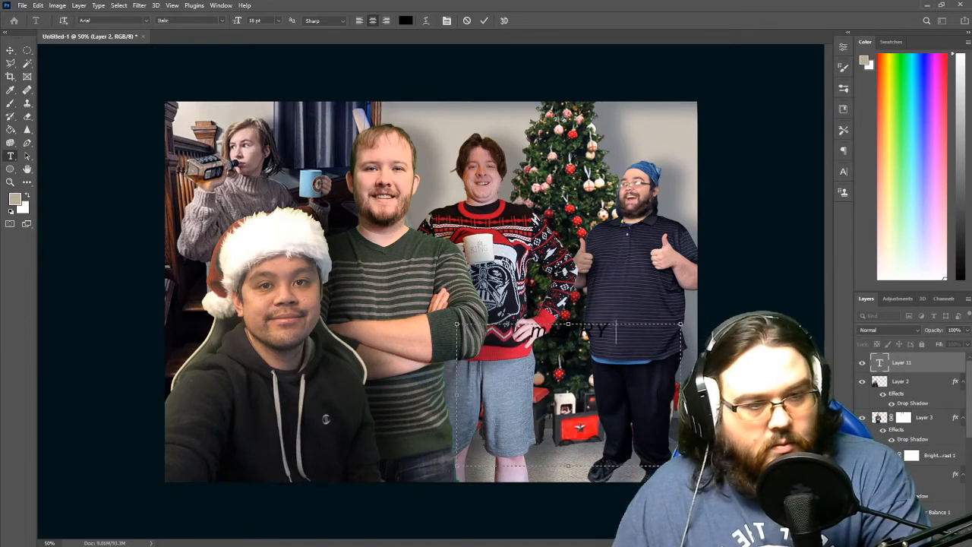
key(BackSpace)
key(BackSpace)
key(BackSpace)
key(BackSpace)
key(BackSpace)
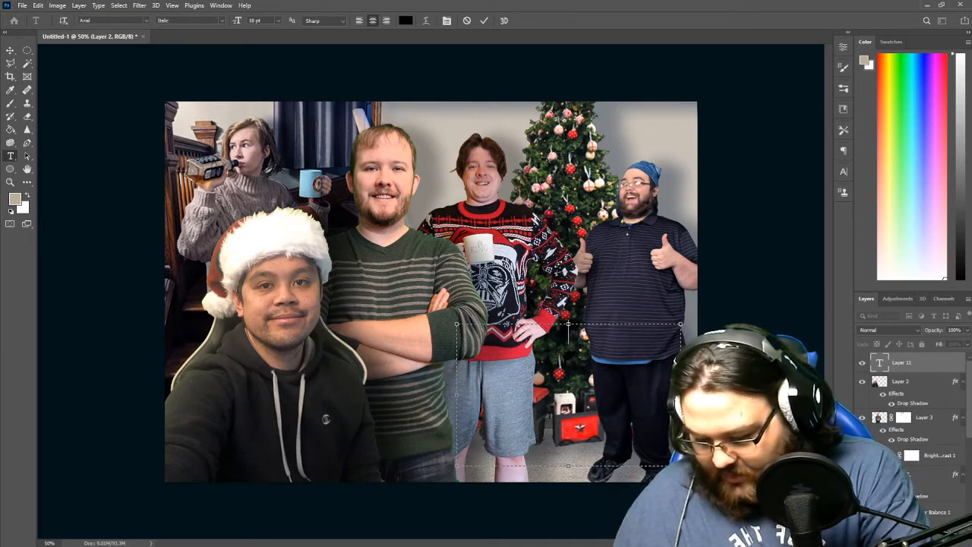
text(Merry )
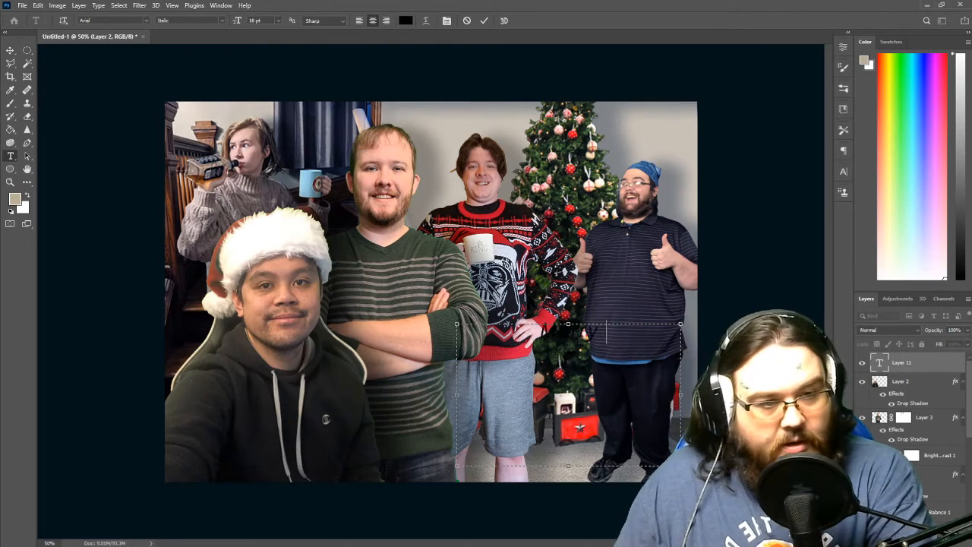
text(Christmas!)
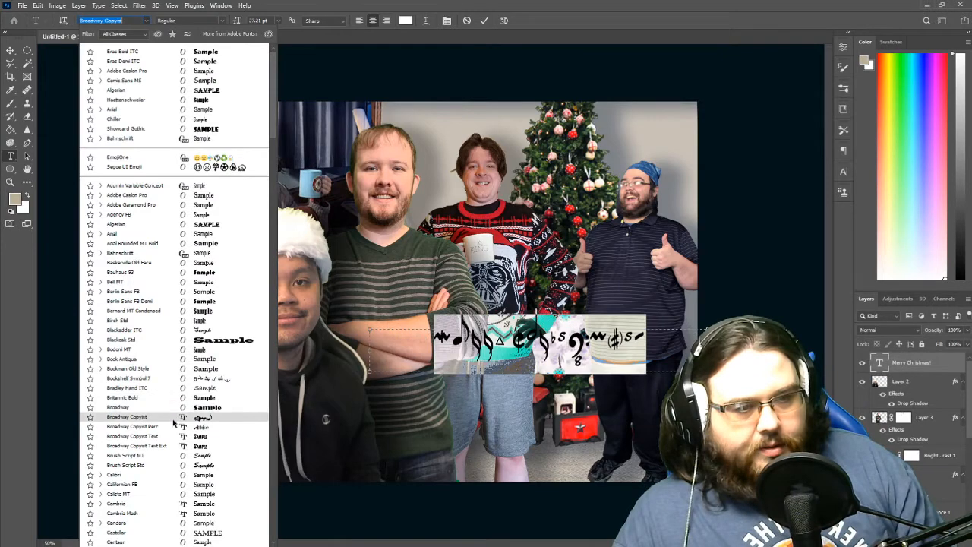
click(163, 468)
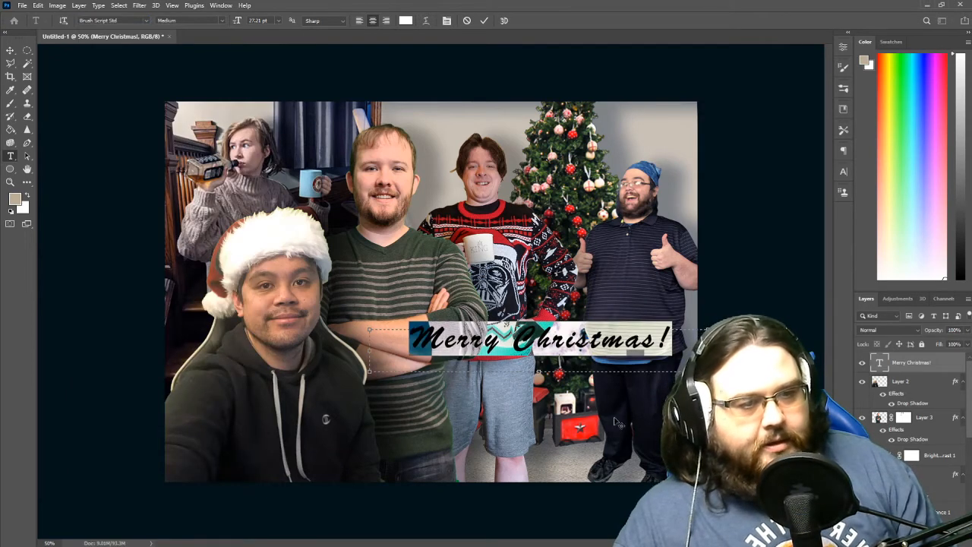
Step: Preview alternative fonts such as Centaur and Calisto MT on the whole "Merry Christmas!" text
click(676, 340)
key(ctrl+a)
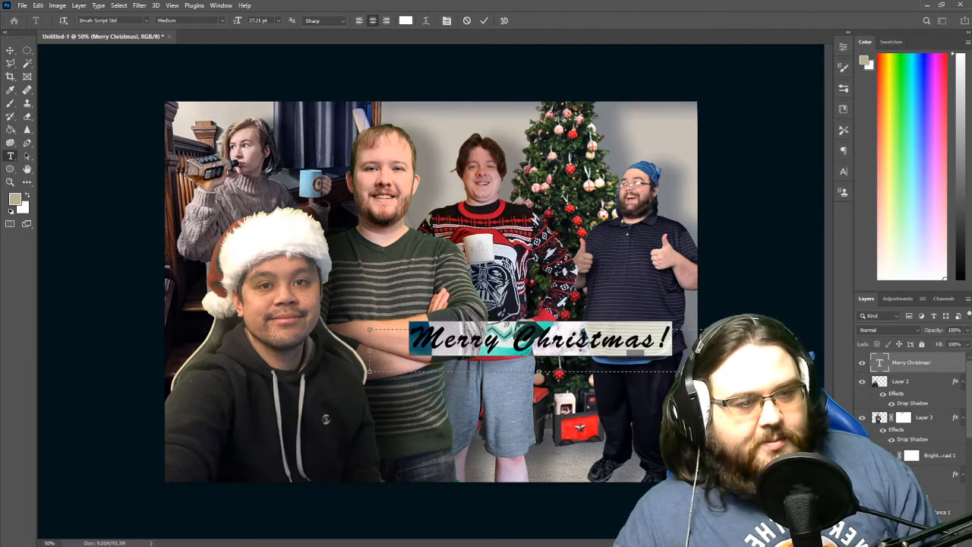
click(146, 21)
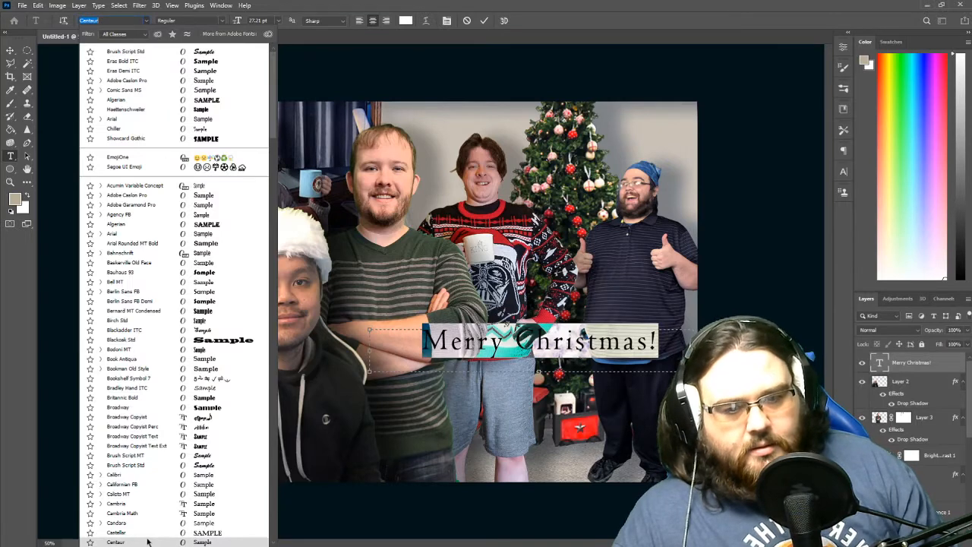
key(Up)
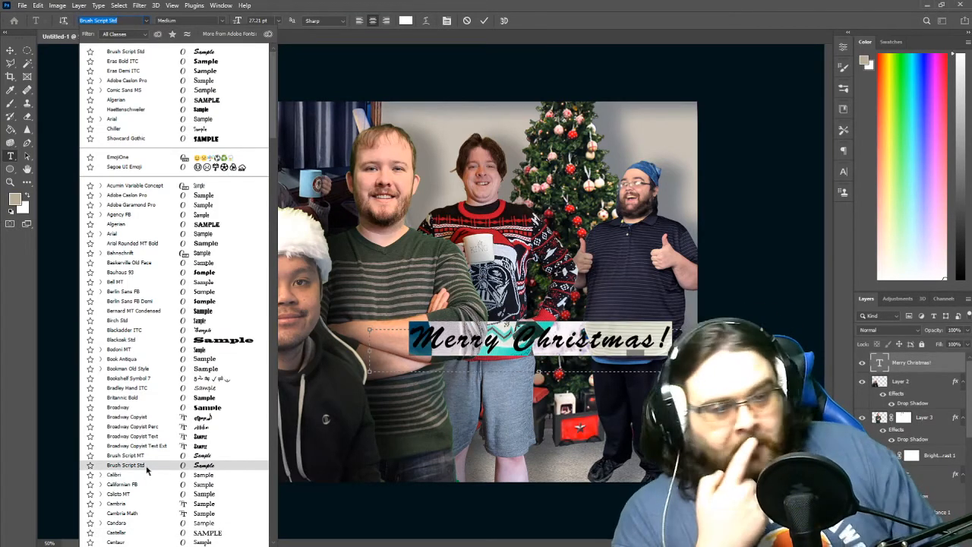
scroll(144, 494, down, 1)
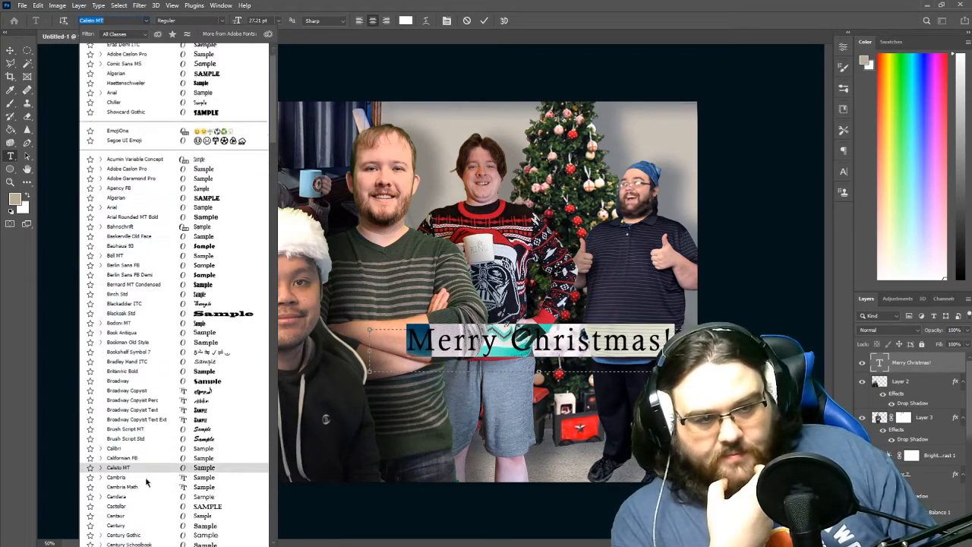
scroll(146, 482, down, 3)
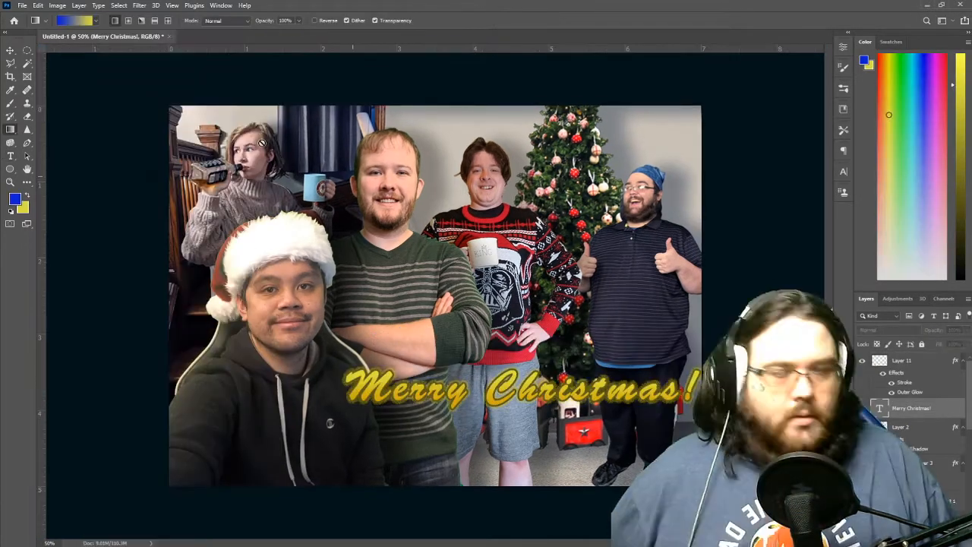
Step: Add a paragraph text box beneath "Merry Christmas!" and set its font to Comic Sans MS
click(11, 156)
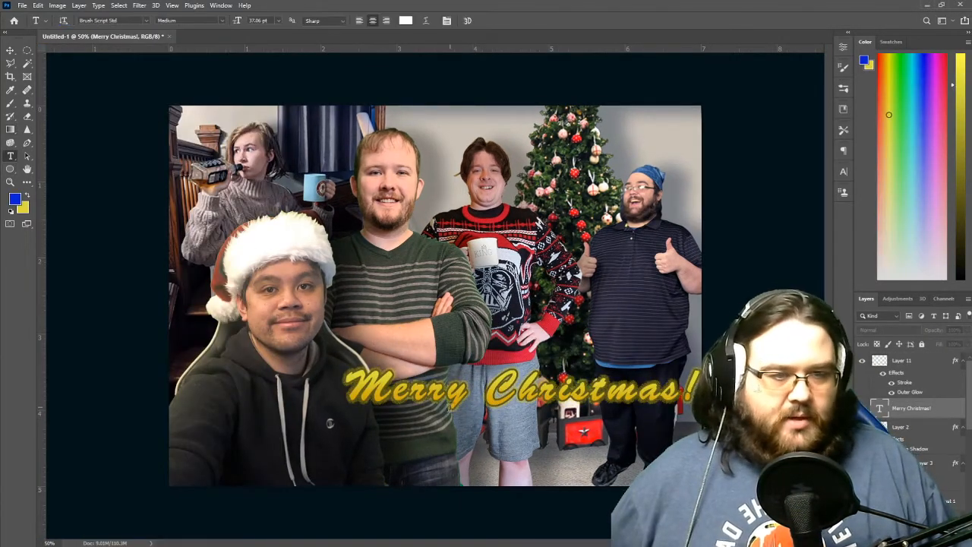
drag(416, 426, 693, 469)
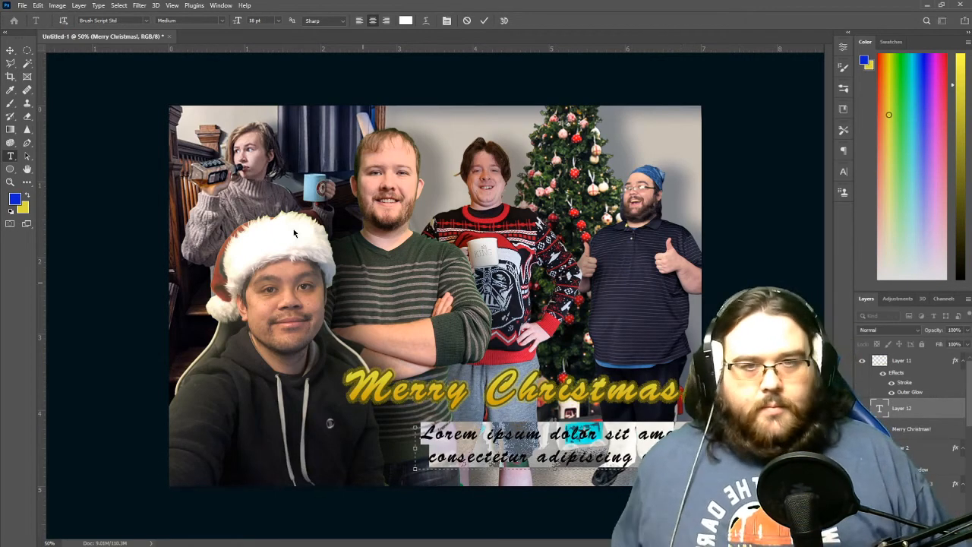
click(146, 21)
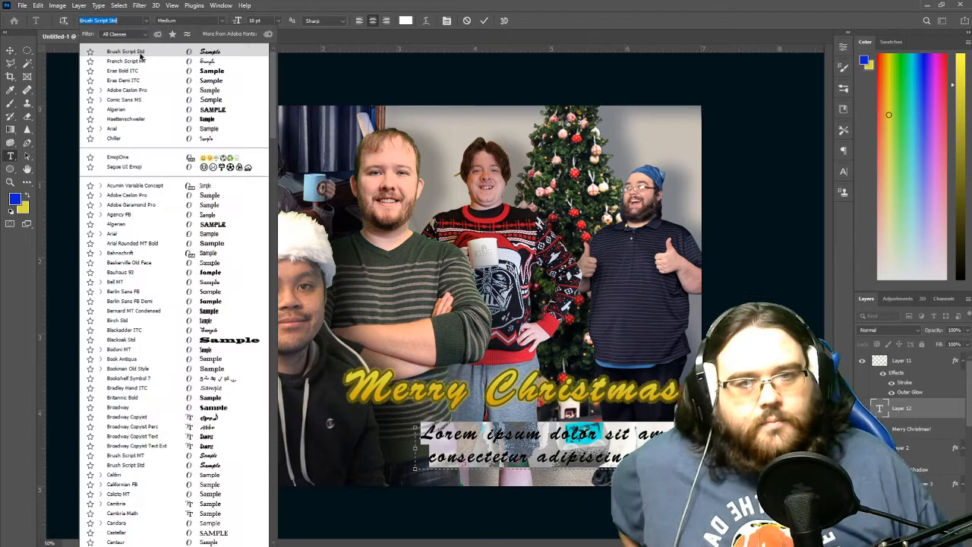
click(143, 101)
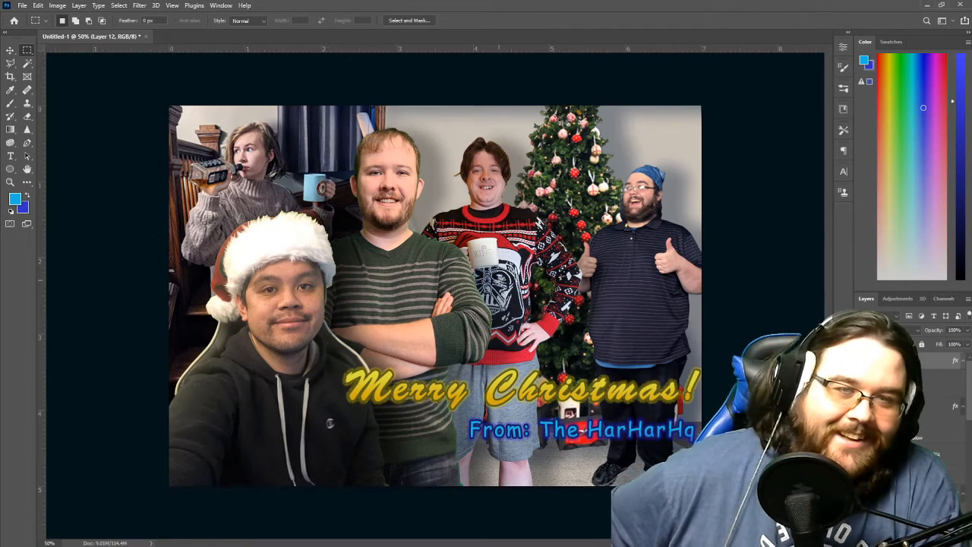
Step: Select Layer 10 with the person in the grey sweater and activate the Sharpen tool
scroll(911, 402, down, 5)
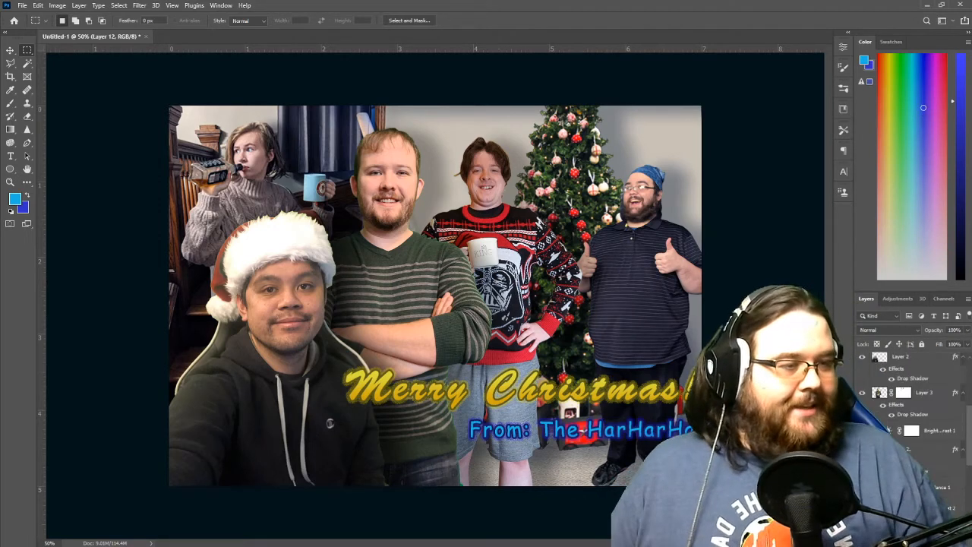
click(903, 456)
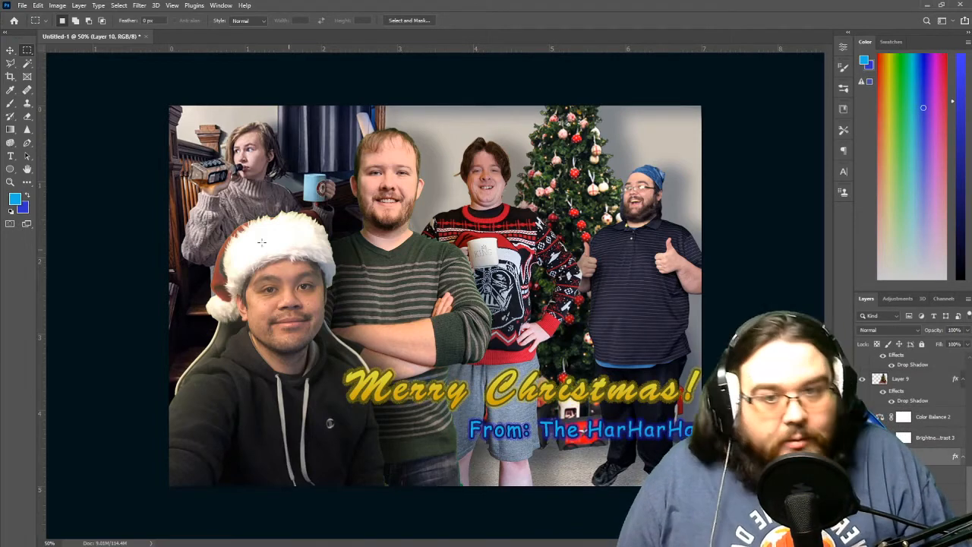
click(26, 131)
right_click(26, 130)
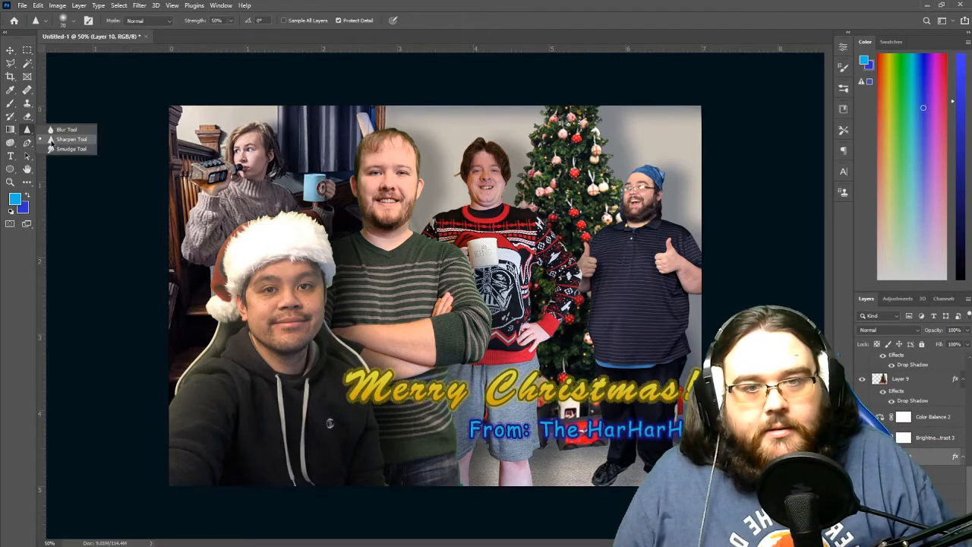
click(72, 140)
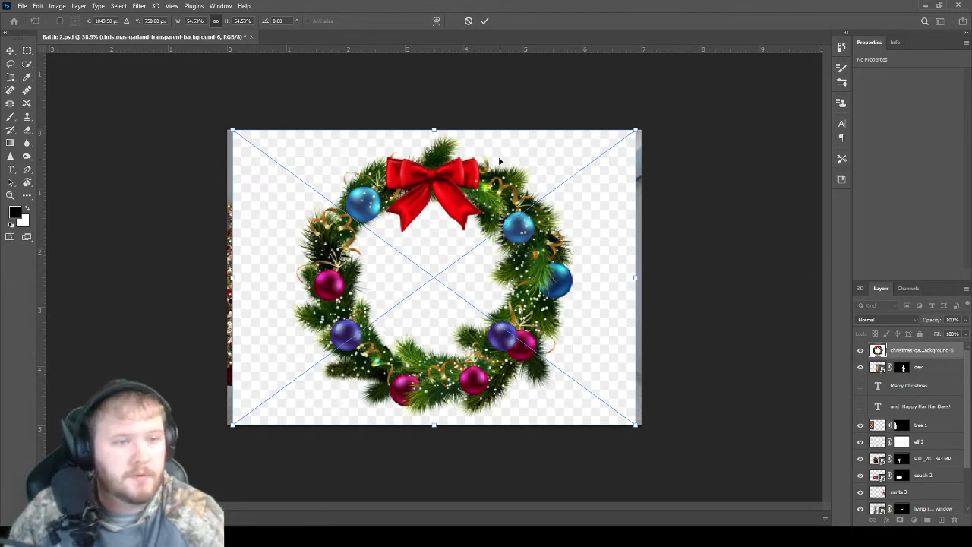
Step: Commit the placed Christmas wreath image, shift it slightly across the canvas and add a layer mask to it
click(486, 21)
mouse_move(550, 214)
mouse_down()
mouse_move(748, 214)
mouse_move(477, 224)
mouse_move(547, 213)
mouse_move(546, 203)
mouse_up()
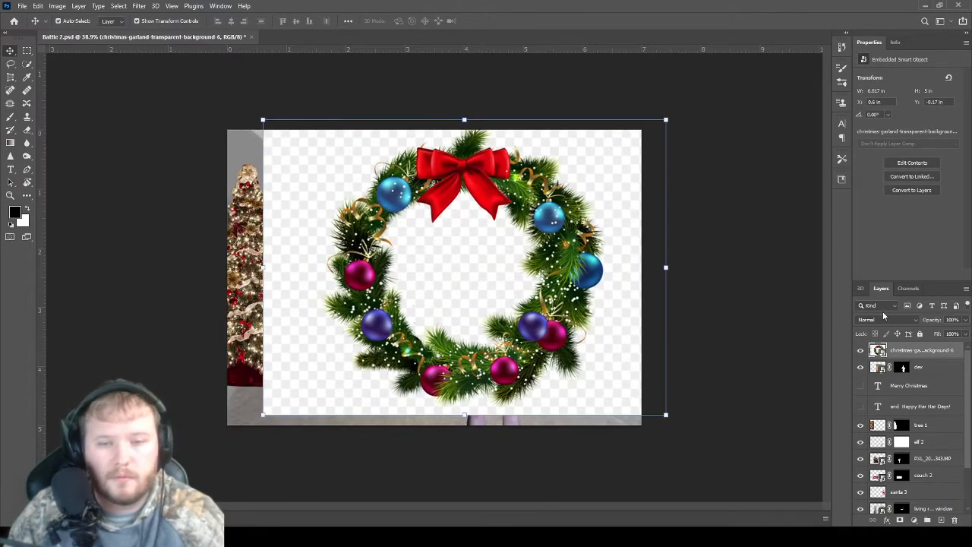
click(918, 520)
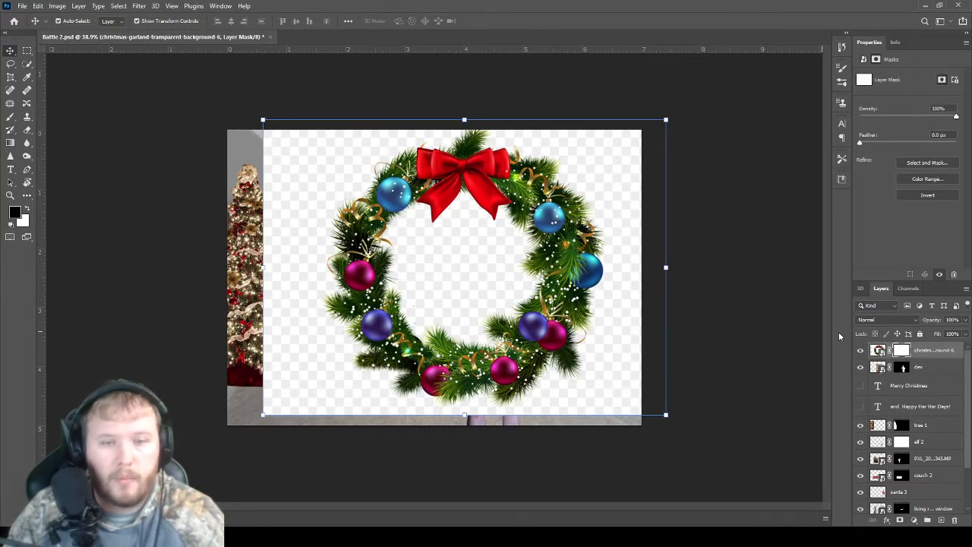
Step: Open the wreath's mask in Select and Mask and subtract the checkered background outside and inside the wreath
double_click(901, 354)
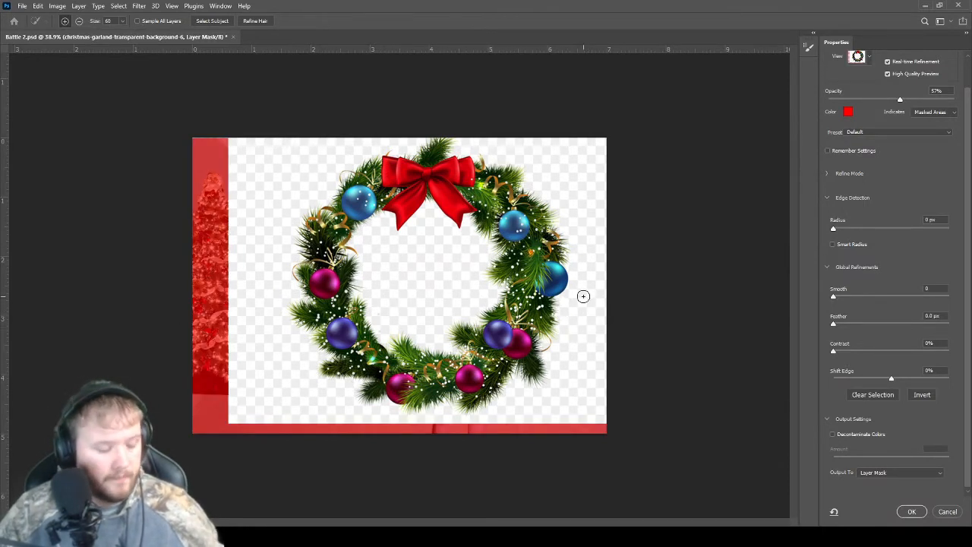
mouse_move(583, 297)
mouse_down()
mouse_move(580, 395)
mouse_move(591, 218)
mouse_up()
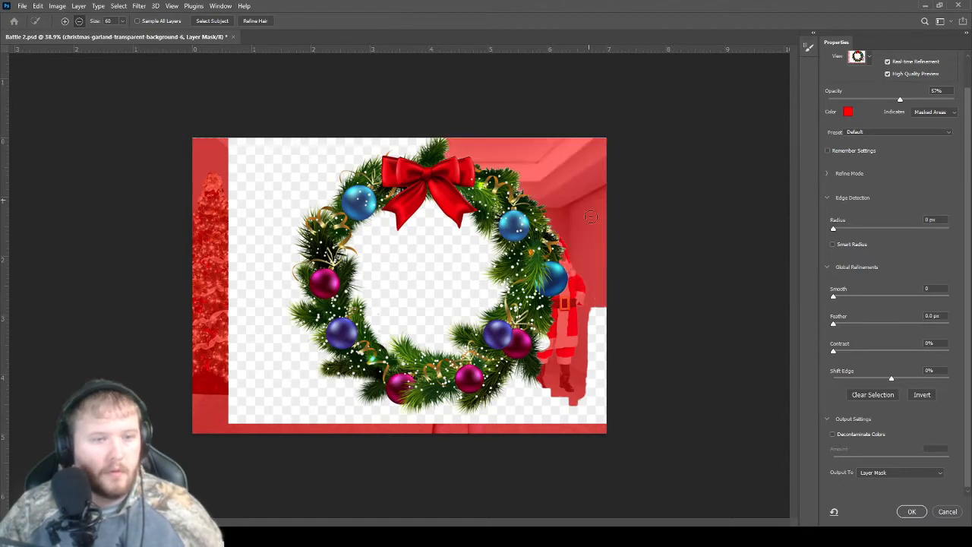
mouse_move(602, 292)
mouse_down()
mouse_move(588, 409)
mouse_move(600, 321)
mouse_up()
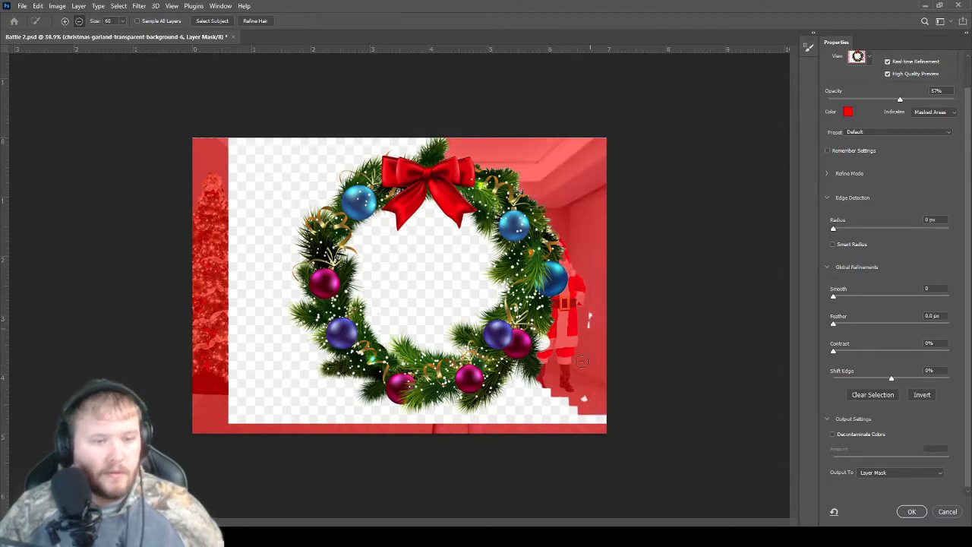
mouse_move(581, 362)
mouse_down()
mouse_move(577, 431)
mouse_move(579, 406)
mouse_move(502, 409)
mouse_move(524, 398)
mouse_up()
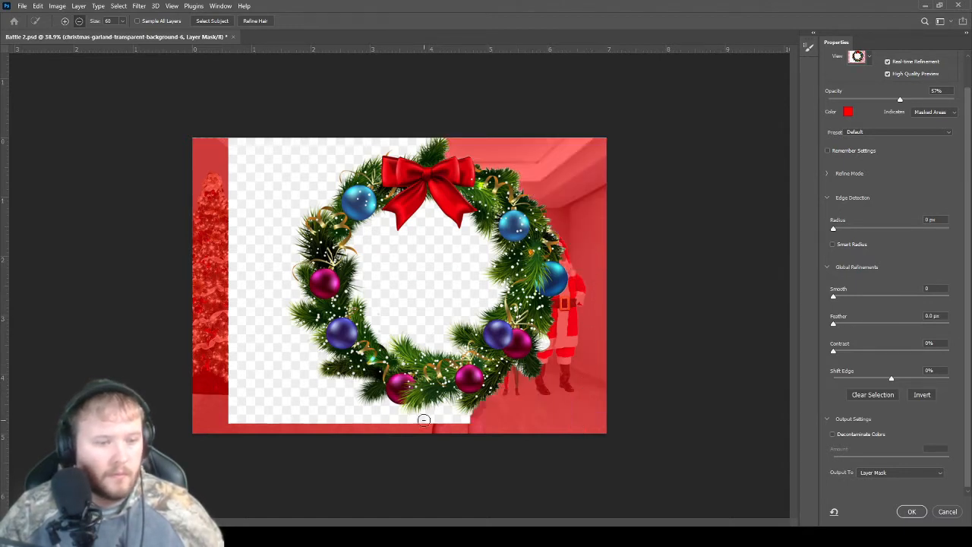
mouse_move(424, 419)
mouse_down()
mouse_move(312, 415)
mouse_move(232, 372)
mouse_move(225, 301)
mouse_move(243, 349)
mouse_move(243, 222)
mouse_move(261, 144)
mouse_up()
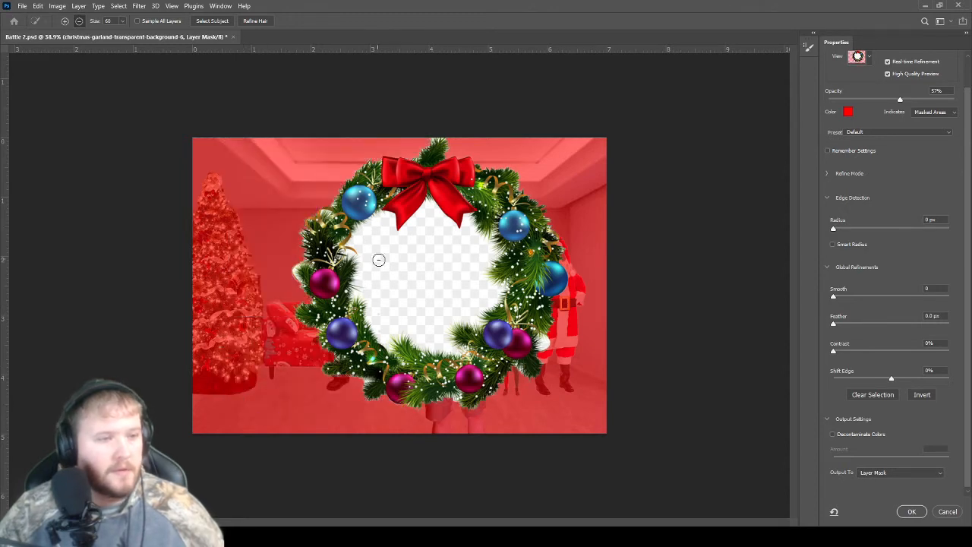
mouse_move(426, 275)
mouse_down()
mouse_move(426, 285)
mouse_move(449, 269)
mouse_up()
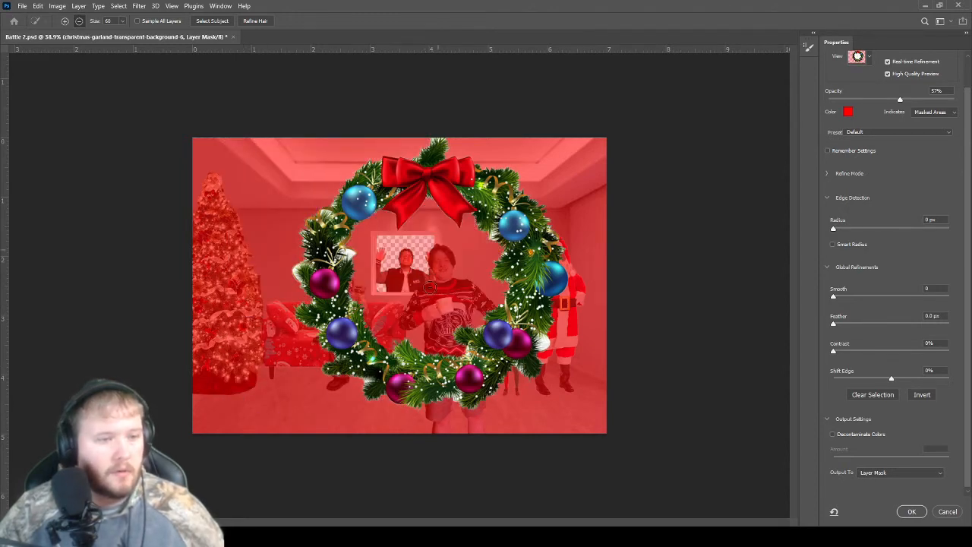
Step: Refine the wreath's needle and ribbon edges and apply the result as its layer mask
scroll(376, 274, up, 5)
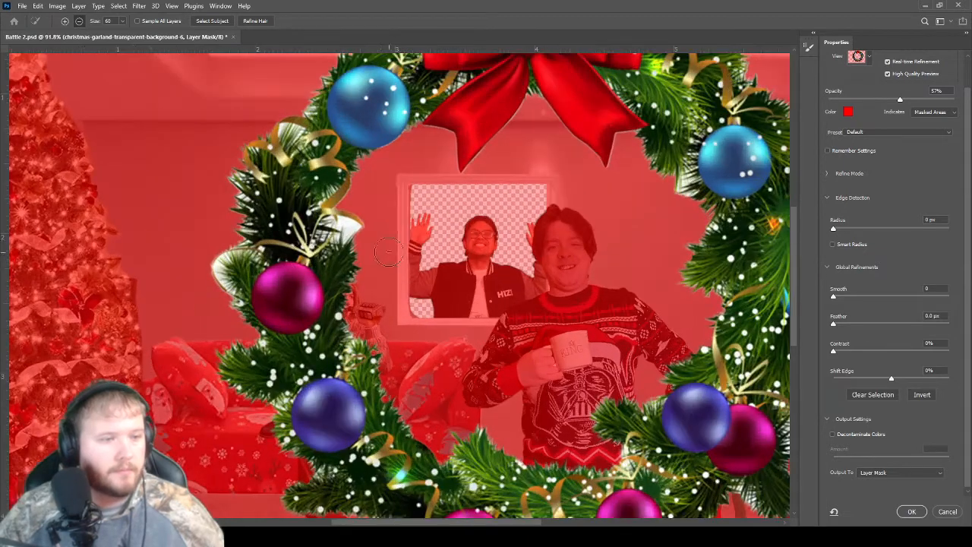
scroll(388, 251, down, 1)
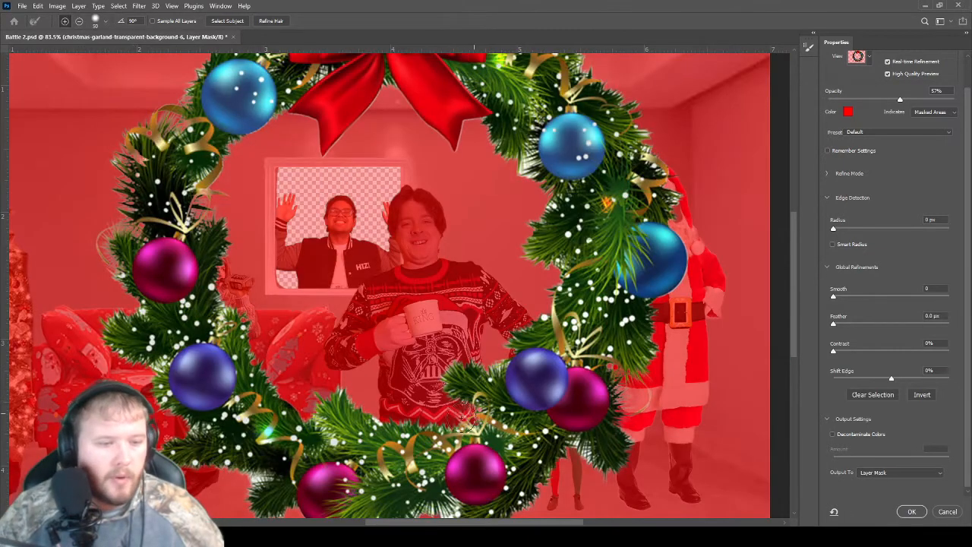
scroll(486, 460, down, 2)
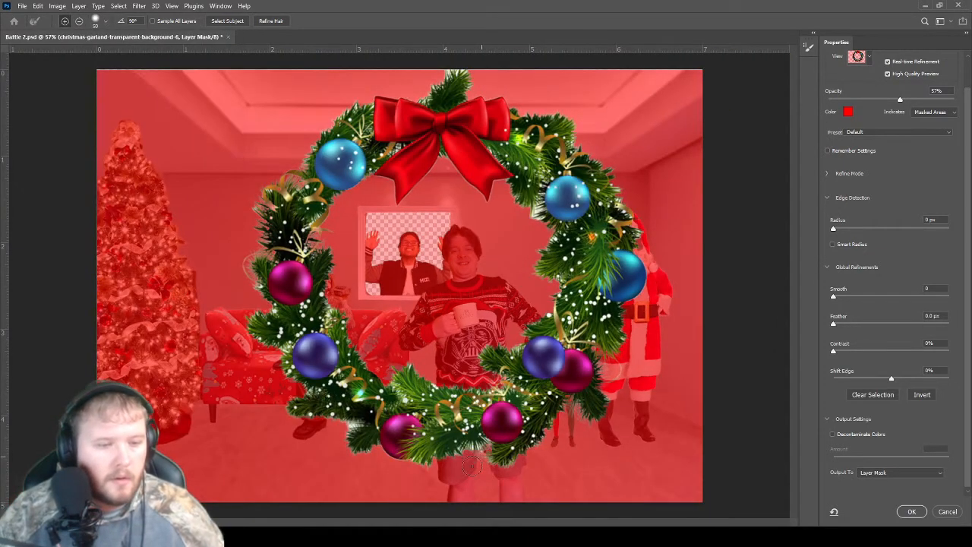
scroll(490, 444, up, 1)
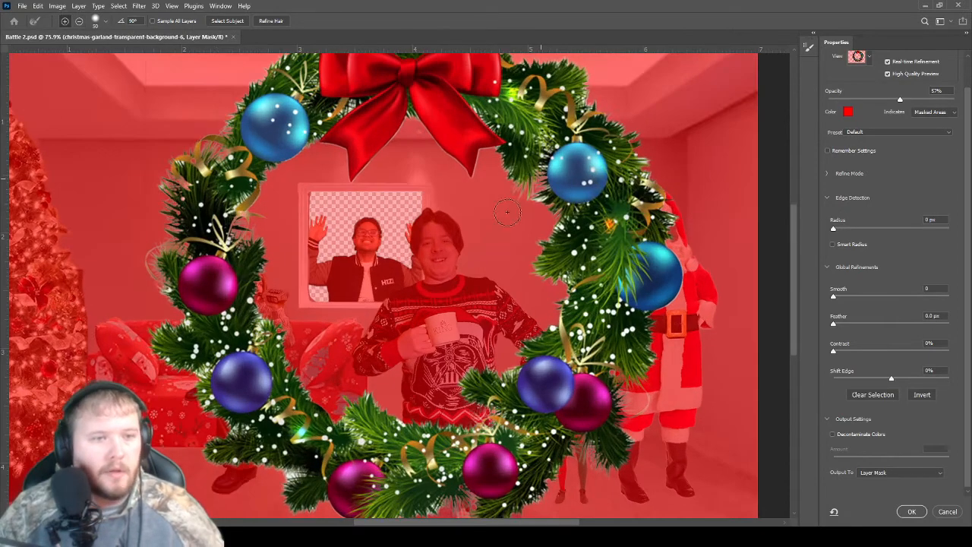
scroll(507, 213, up, 1)
scroll(490, 228, down, 1)
scroll(477, 238, down, 2)
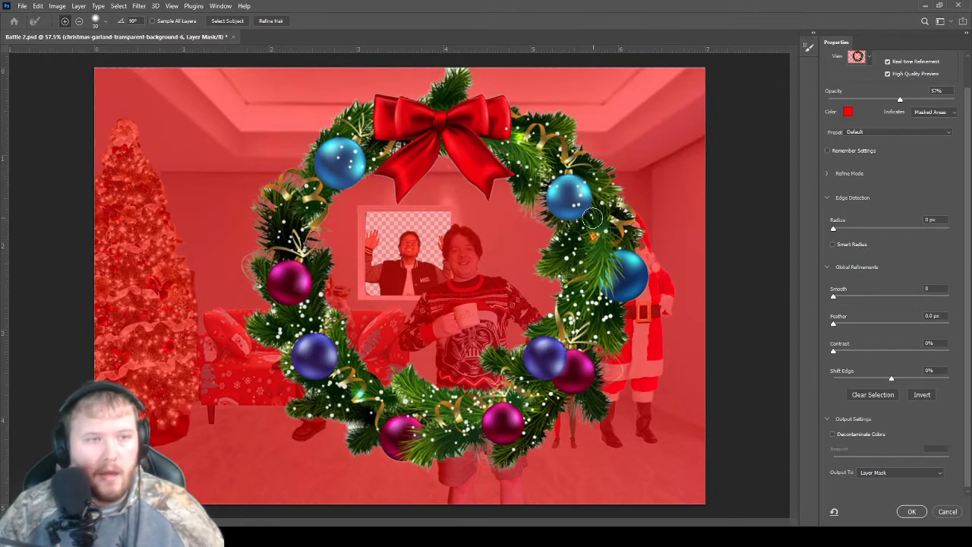
scroll(562, 219, up, 2)
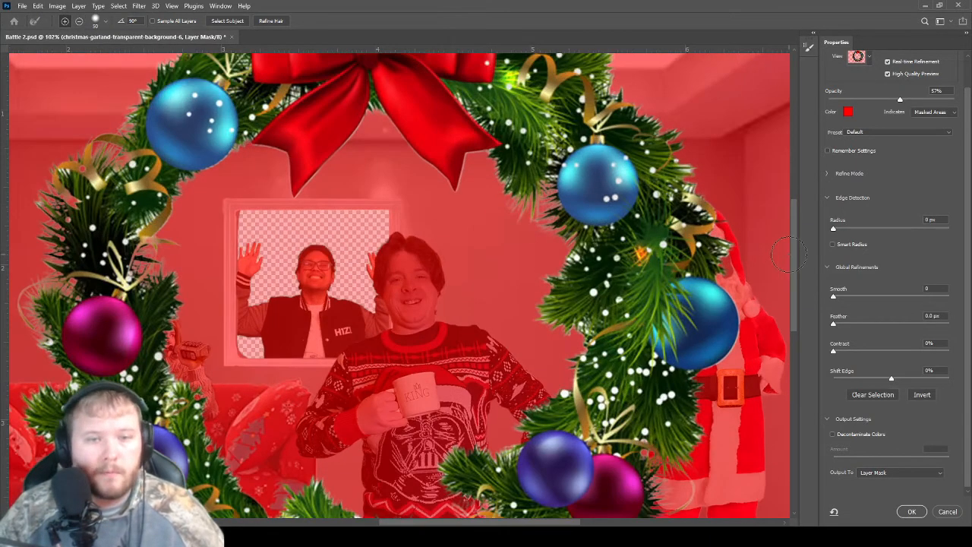
scroll(441, 162, down, 2)
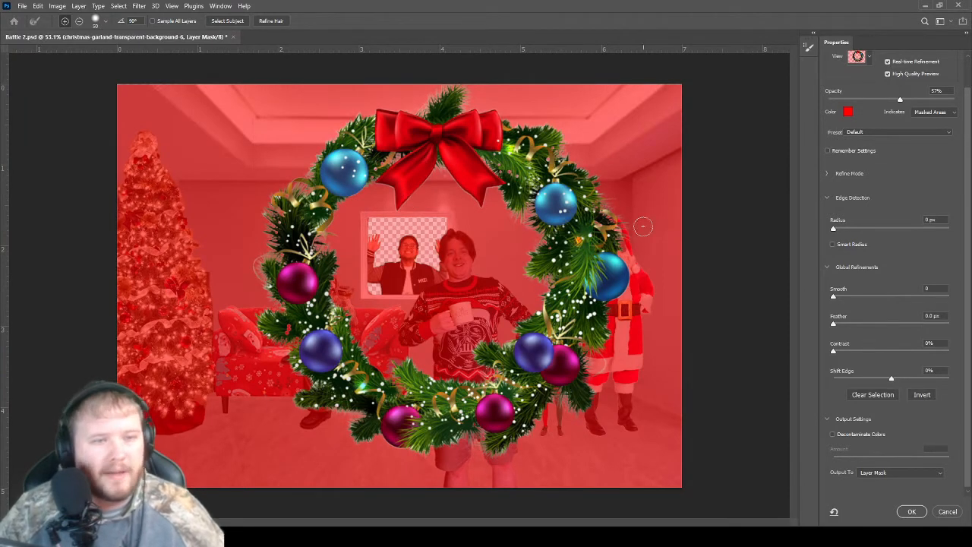
click(913, 512)
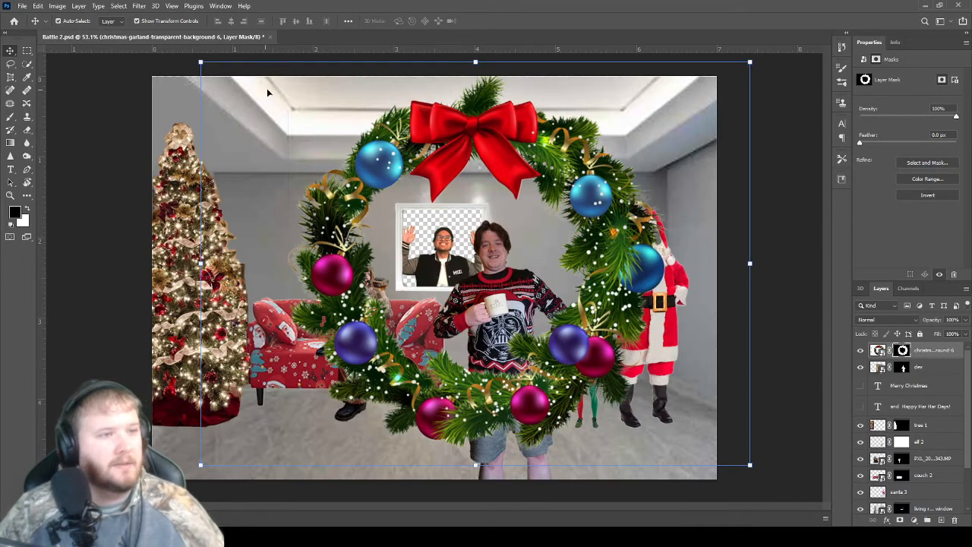
Step: Shrink the masked wreath to about 35% and move it up to the back wall around the window
drag(202, 67, 287, 120)
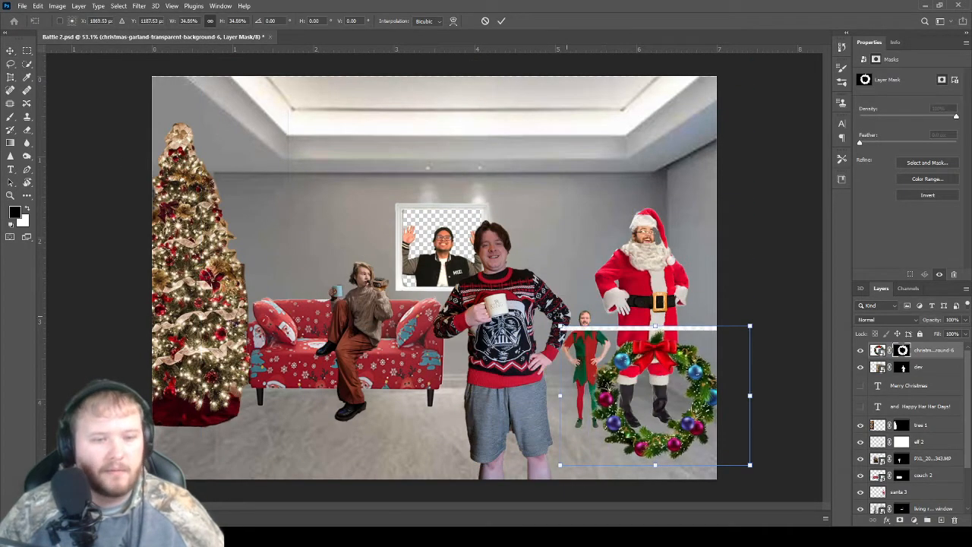
drag(625, 388, 448, 196)
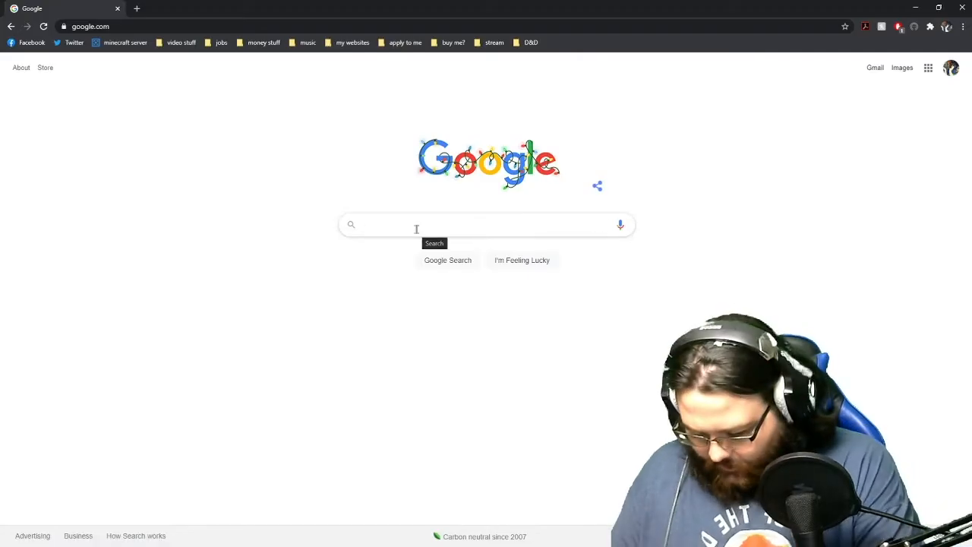
Step: Search Google for "stockings"
text(sa)
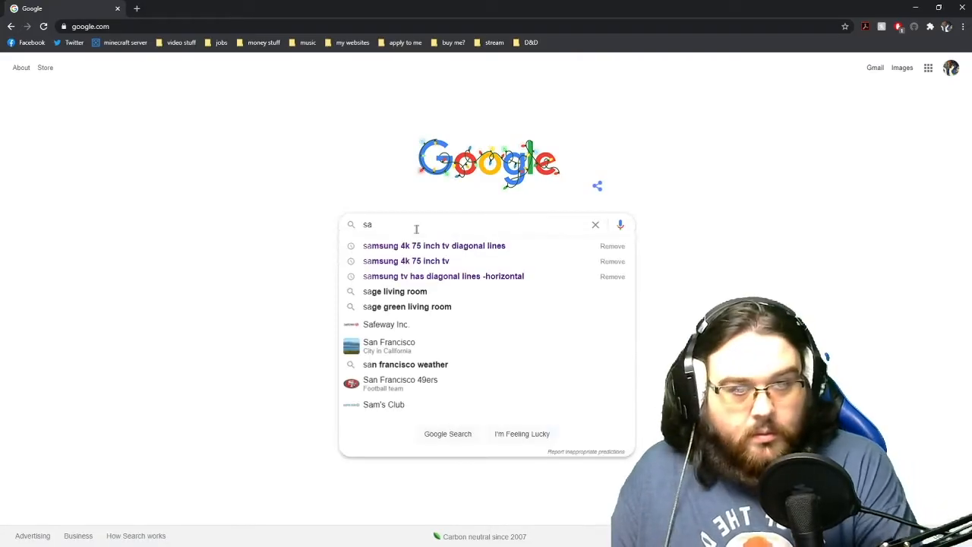
key(BackSpace)
text(tok)
key(BackSpace)
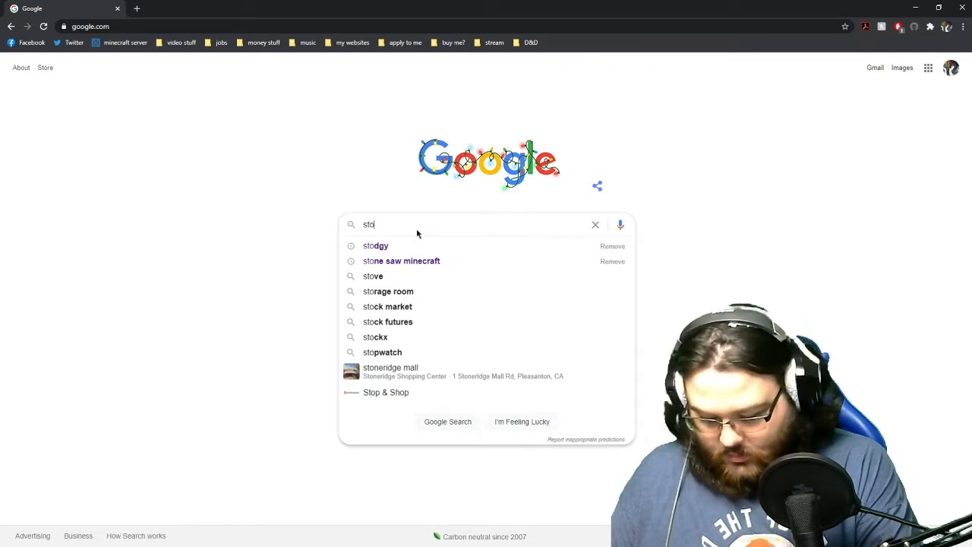
text(ckings)
key(Return)
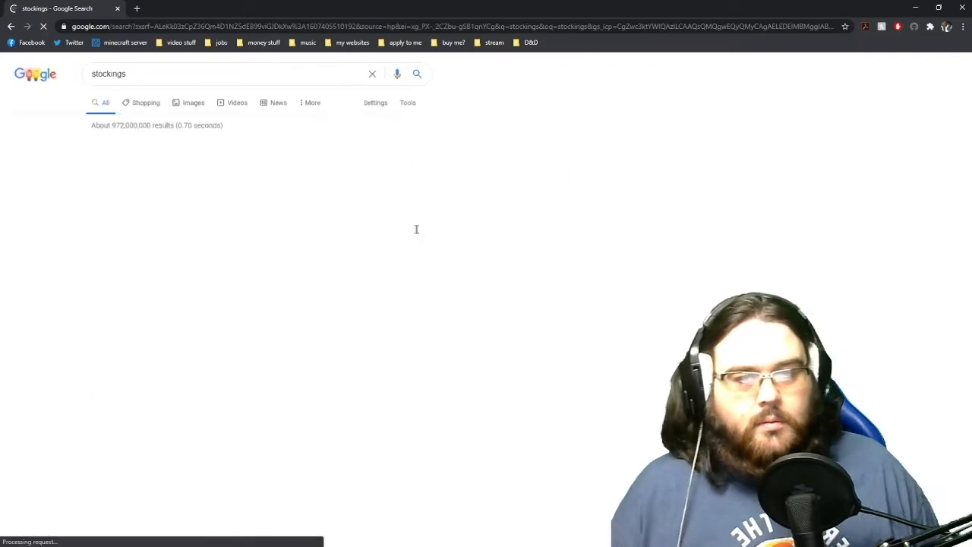
Step: Show image results for the stockings search and filter them to transparent images
click(193, 103)
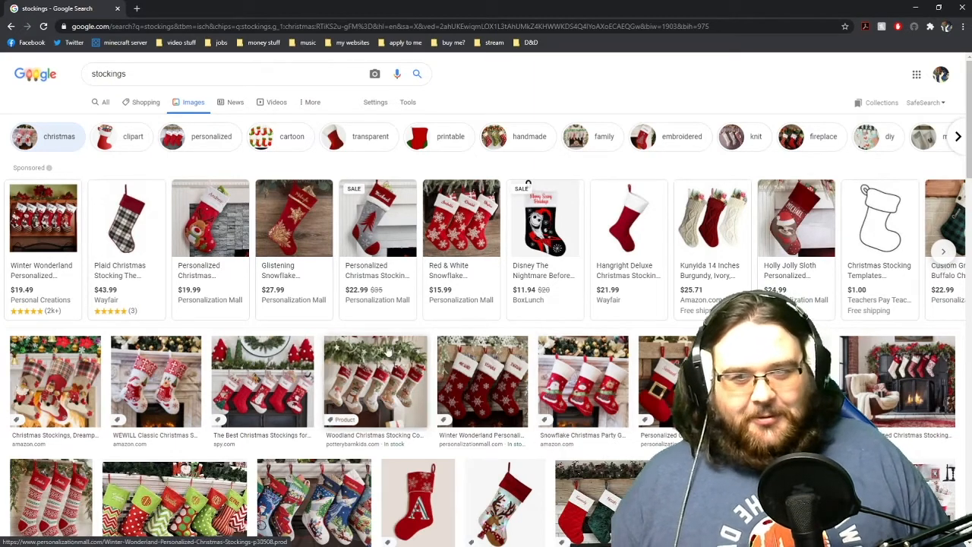
click(407, 109)
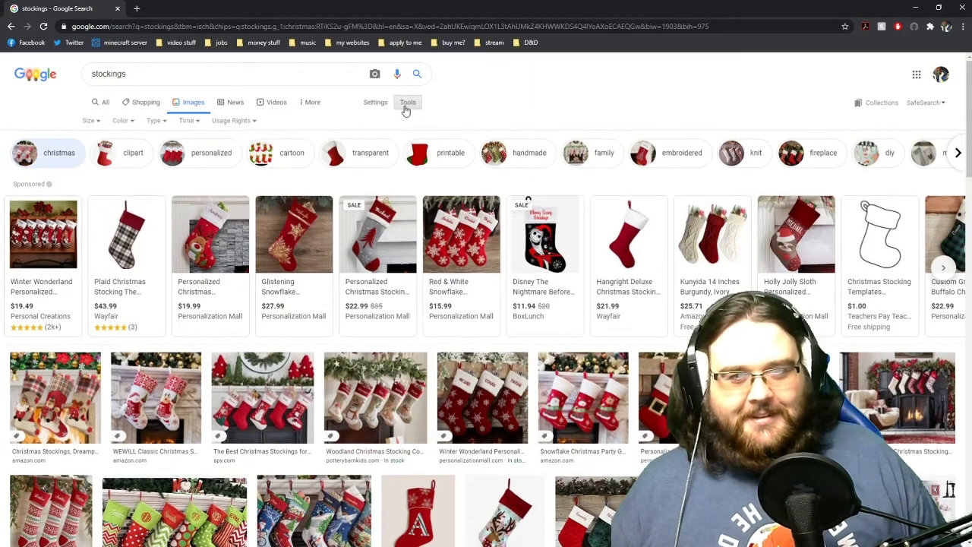
click(121, 122)
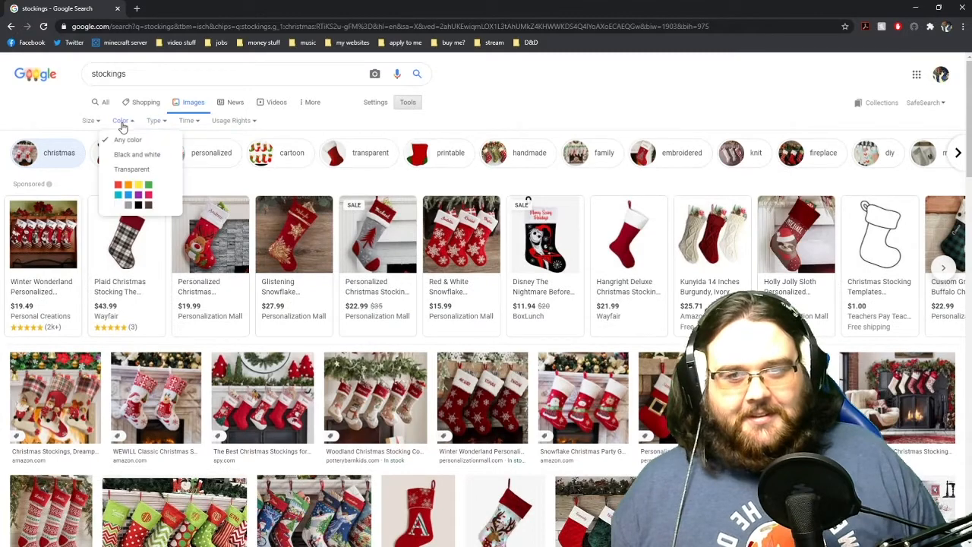
click(143, 171)
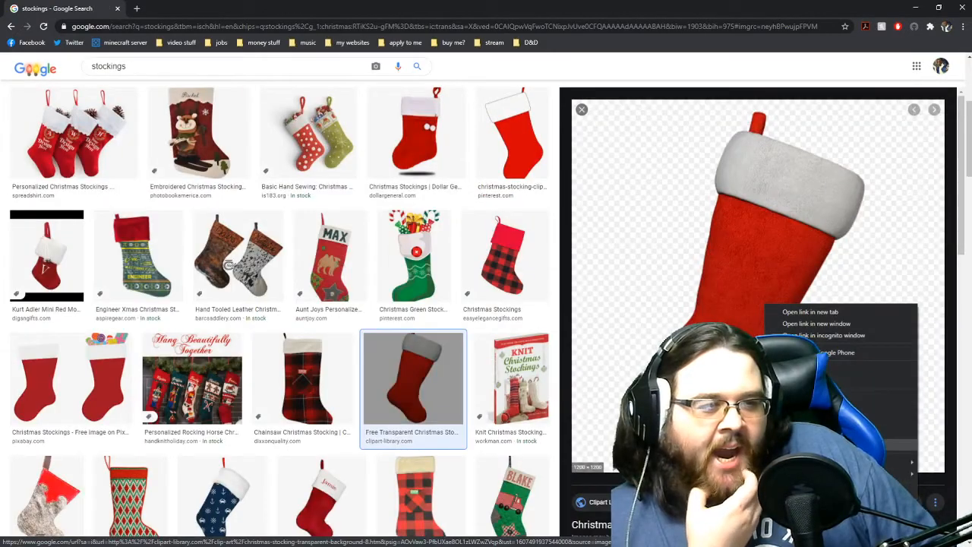
Step: Copy the enlarged red Christmas stocking image with the grey cuff and switch back to Photoshop
click(805, 422)
mouse_move(433, 544)
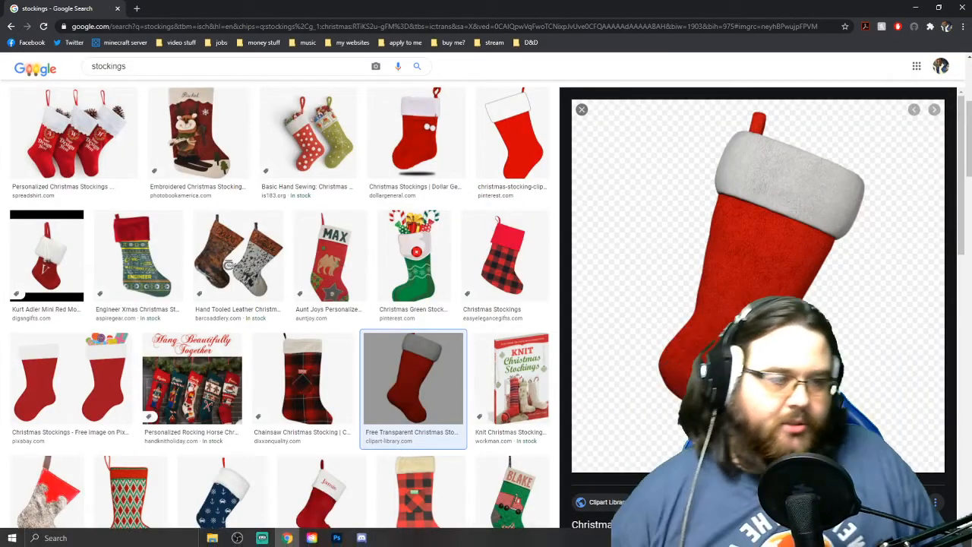
click(334, 540)
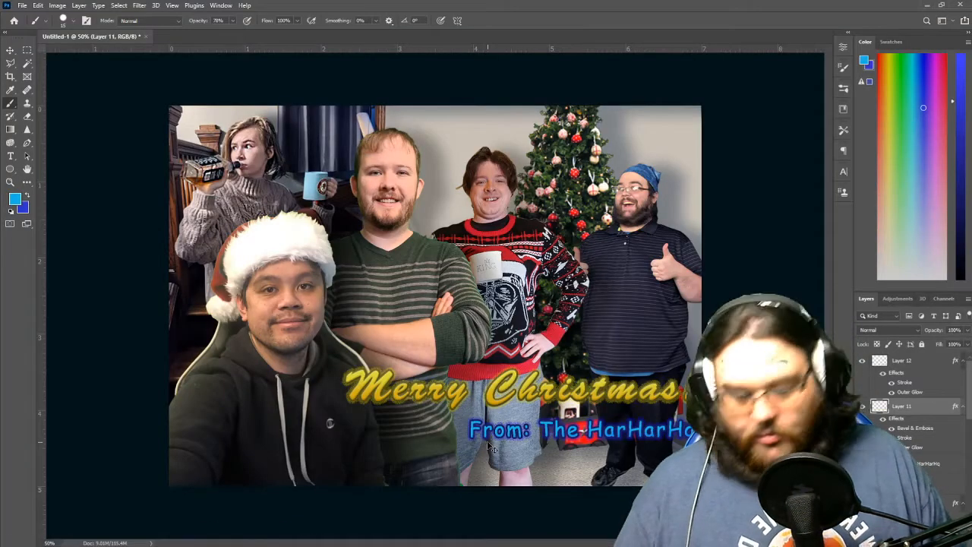
Step: Paste the red Christmas stocking into the composite and erase its black background
key(ctrl+v)
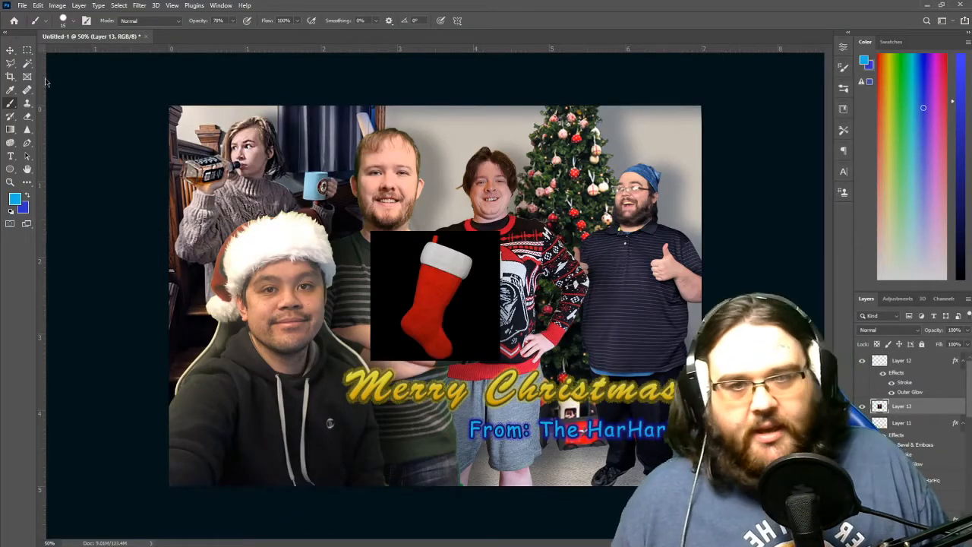
click(27, 63)
click(387, 282)
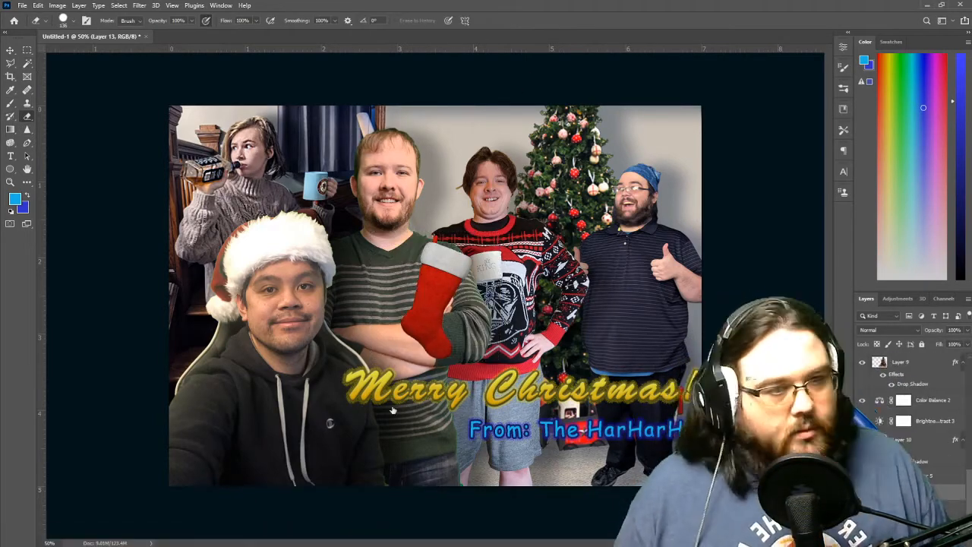
Step: Shrink the stocking, move it onto the back wall beside the man in the blue beanie, and apply a layer style to it
key(ctrl+t)
drag(438, 304, 698, 161)
key(Return)
double_click(913, 461)
click(480, 279)
double_click(930, 493)
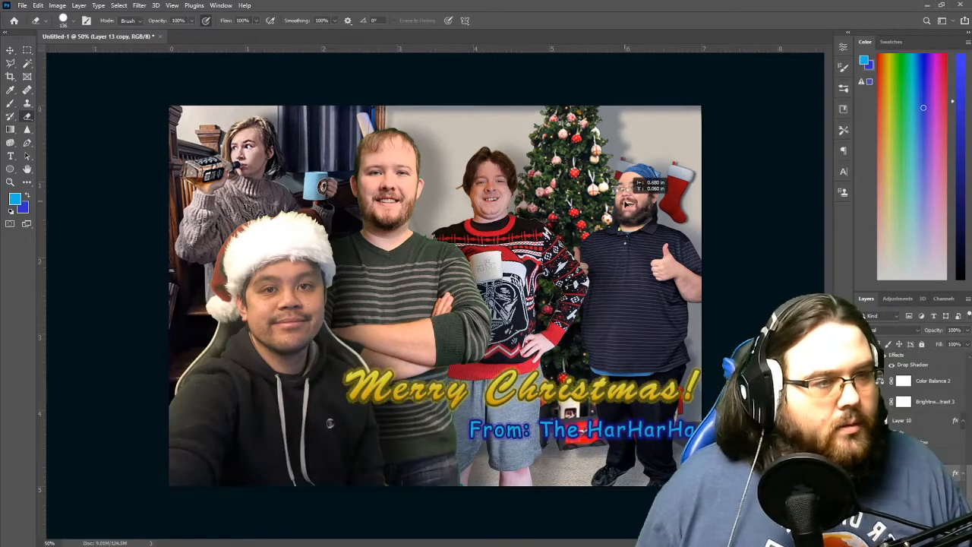
Step: Move the duplicated stocking to the bare wall on the other side of the man in the blue beanie
drag(626, 203, 624, 202)
key(ctrl+t)
key(Return)
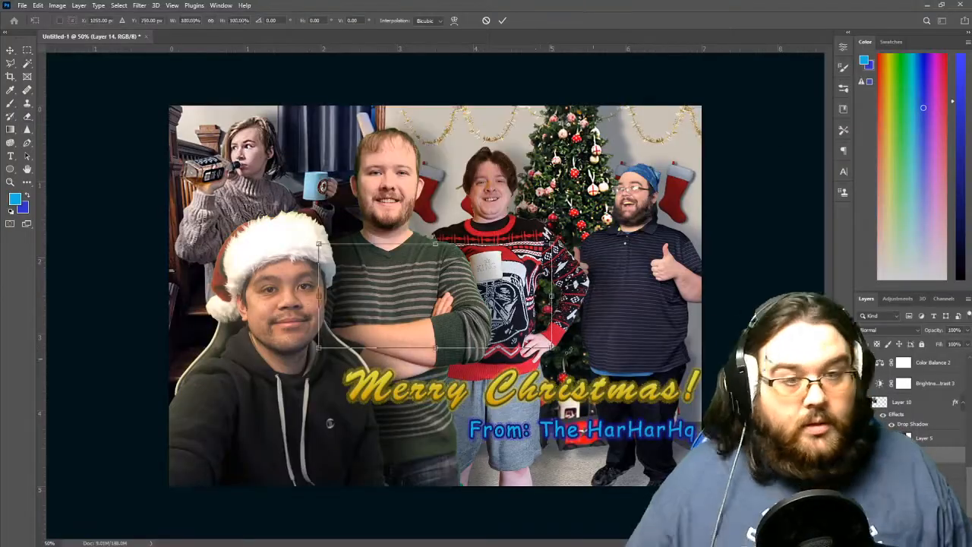
Step: Flip the duplicated garland horizontally and place it along the top of the back wall
right_click(873, 375)
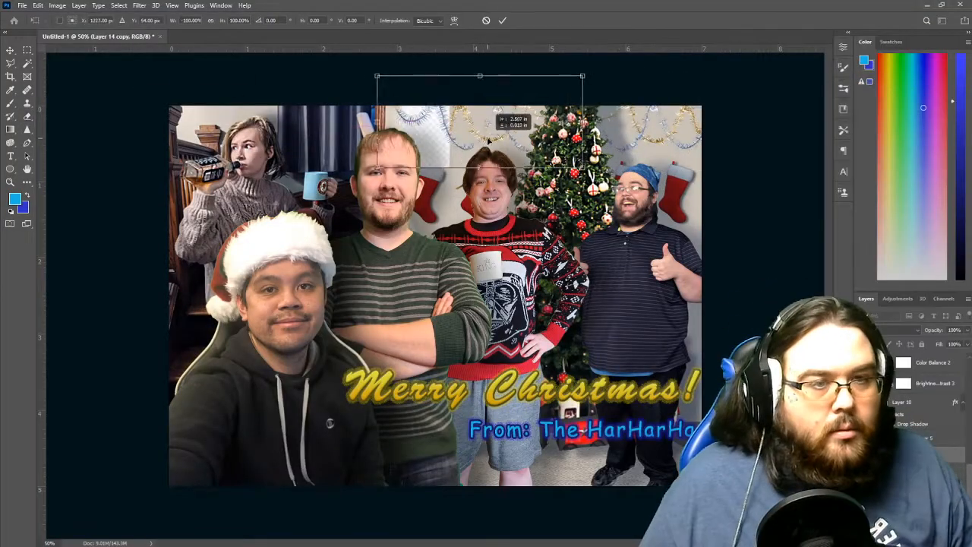
key(Return)
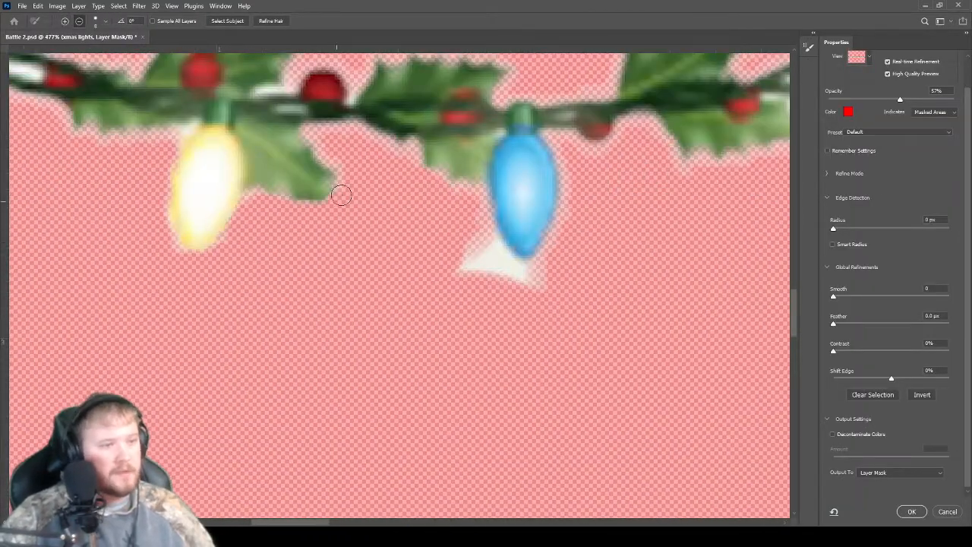
Step: Subtract the leftover pale background below the first half of the xmas lights strand in Select and Mask
drag(471, 266, 532, 275)
scroll(636, 266, down, 5)
scroll(723, 306, up, 2)
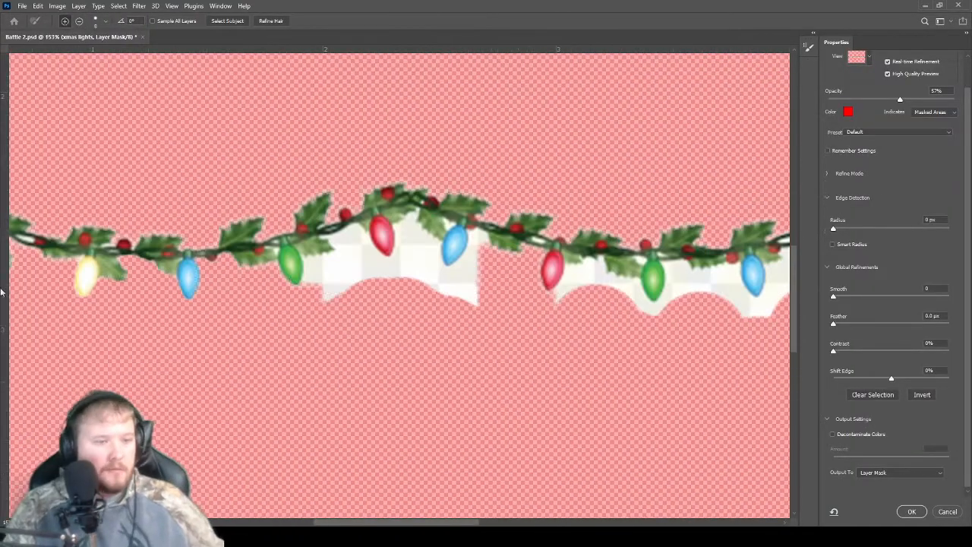
scroll(347, 305, up, 2)
drag(334, 266, 547, 276)
scroll(297, 259, down, 4)
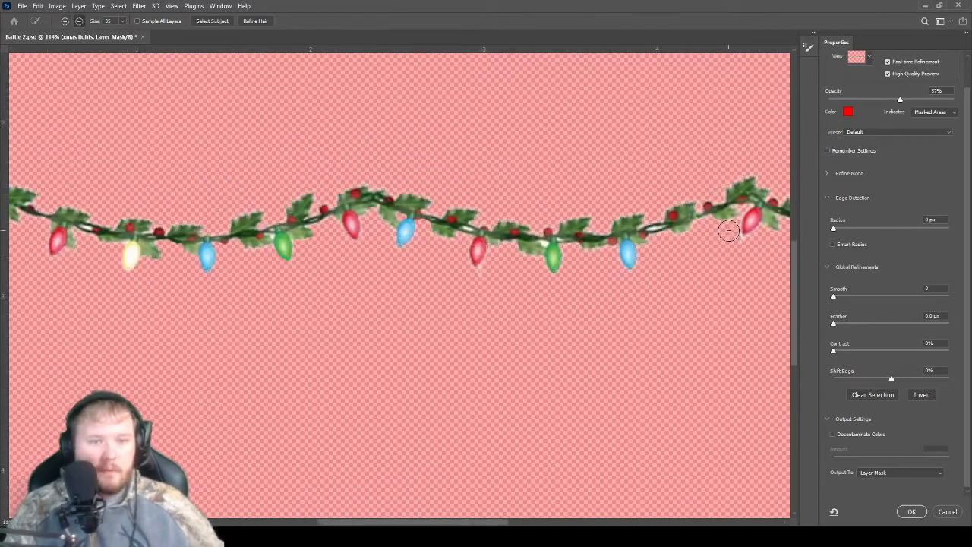
scroll(494, 258, up, 9)
scroll(312, 206, down, 3)
scroll(615, 302, down, 3)
scroll(683, 281, up, 4)
scroll(339, 265, down, 4)
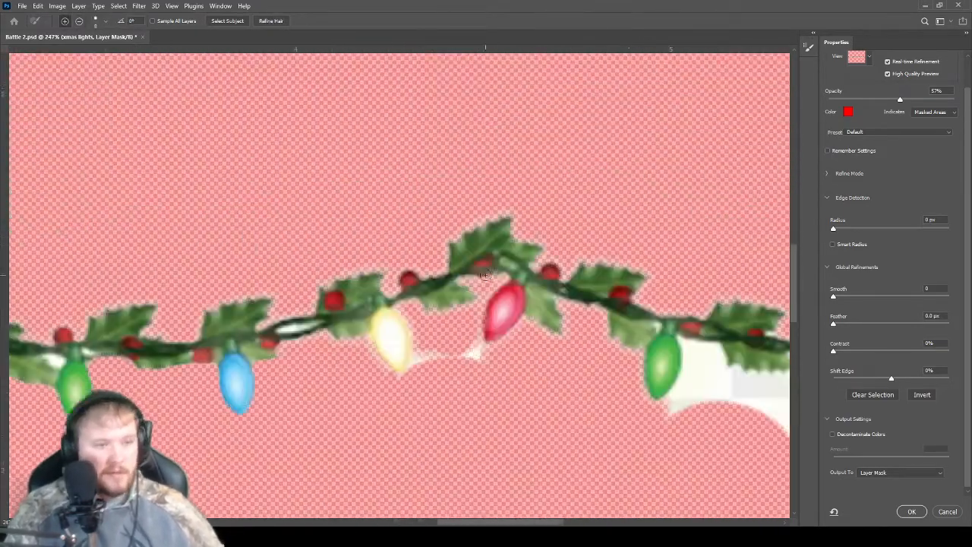
Step: Subtract the remaining pale patches around the rest of the bulbs and leaves, and output the refined selection to the layer mask
drag(410, 369, 479, 349)
scroll(488, 167, down, 2)
scroll(679, 265, up, 3)
scroll(620, 230, down, 2)
mouse_move(492, 228)
mouse_down()
mouse_move(540, 208)
mouse_move(626, 217)
mouse_up()
scroll(652, 223, down, 3)
scroll(732, 219, up, 5)
mouse_move(688, 228)
mouse_down()
mouse_move(628, 282)
mouse_move(467, 198)
mouse_up()
scroll(468, 198, down, 2)
drag(610, 126, 591, 133)
scroll(600, 129, down, 3)
scroll(453, 349, up, 5)
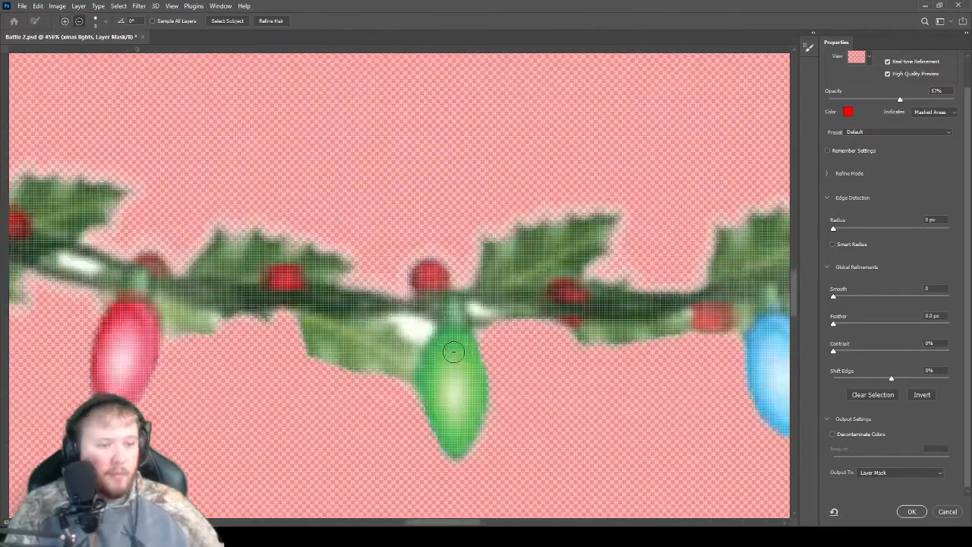
scroll(454, 349, down, 3)
scroll(371, 243, up, 3)
scroll(372, 243, down, 3)
scroll(390, 410, up, 3)
scroll(312, 328, down, 4)
click(912, 512)
Step: Scale down the masked xmas lights strand proportionally and move it to the upper middle of the canvas
key(ctrl+t)
drag(738, 321, 494, 286)
drag(281, 287, 411, 250)
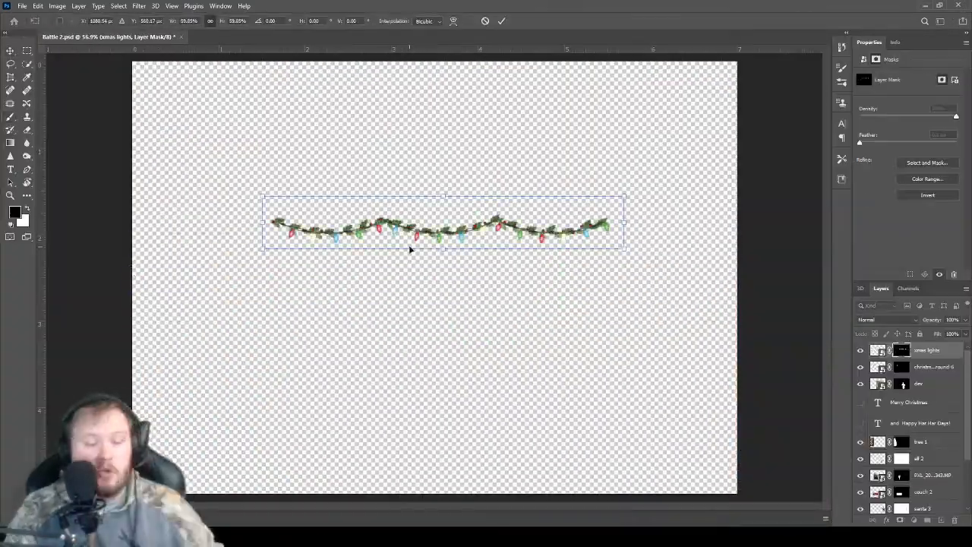
key(Return)
Step: Resize the garland strand, rotate it to 27°, and fit it across the picture's upper-right corner
drag(738, 161, 706, 215)
key(Return)
drag(417, 281, 217, 145)
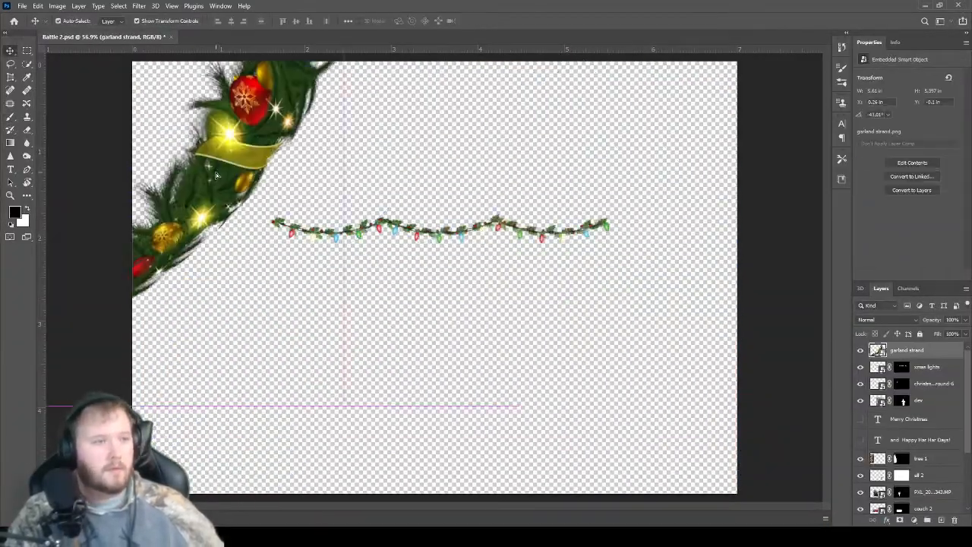
scroll(434, 277, down, 5)
drag(281, 190, 588, 223)
key(Return)
Step: Move the xmas lights strand down so it runs across the lower part of the couch
scroll(435, 277, up, 5)
scroll(435, 277, down, 4)
drag(486, 244, 471, 367)
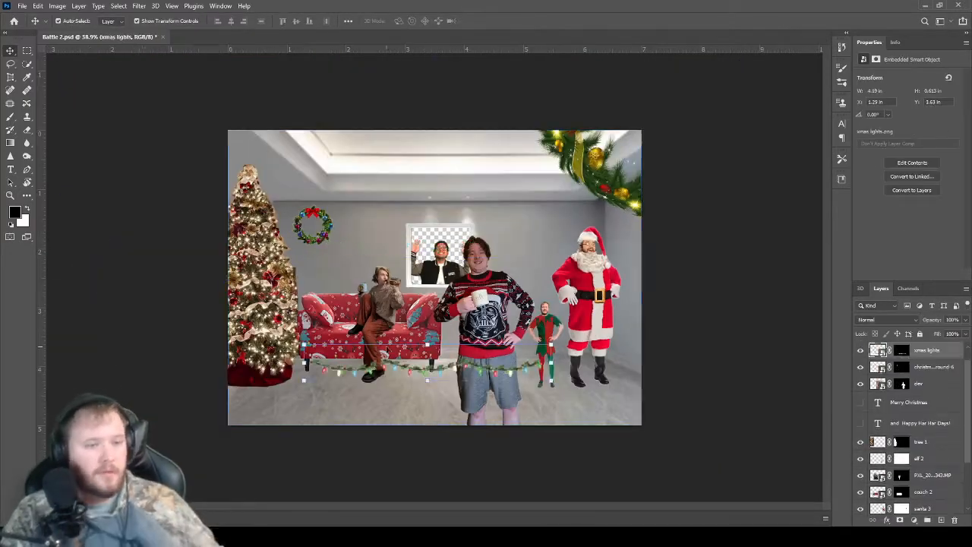
Step: Duplicate the wreath onto the wall on the other side of the window and adjust both wreaths to flank the window
drag(325, 219, 526, 223)
drag(326, 217, 373, 219)
scroll(434, 277, up, 4)
drag(545, 214, 549, 215)
scroll(435, 277, down, 2)
click(736, 278)
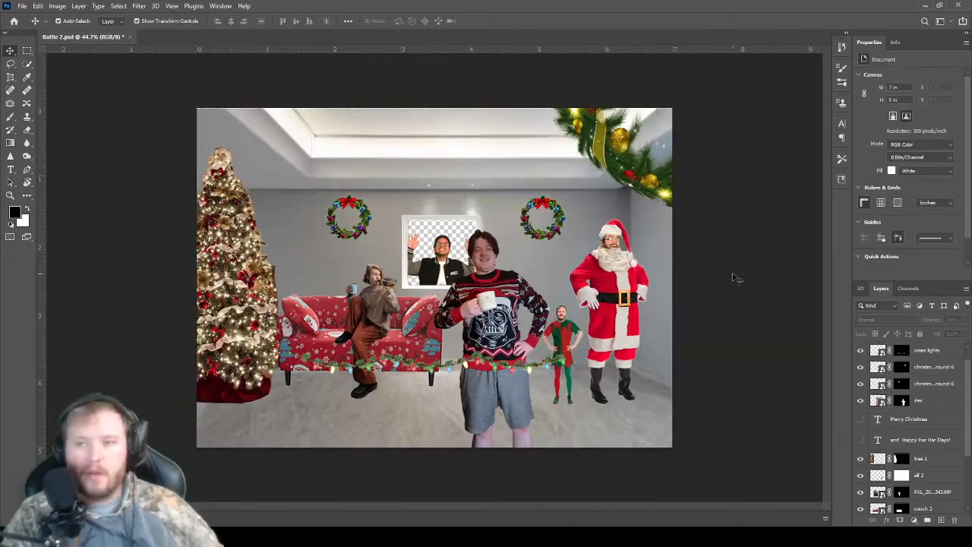
Step: Try a repositioned copy of the garland strand toward the upper-left corner of the room, and delete it
drag(627, 164, 304, 297)
drag(428, 195, 380, 152)
drag(342, 305, 341, 186)
key(Return)
key(Delete)
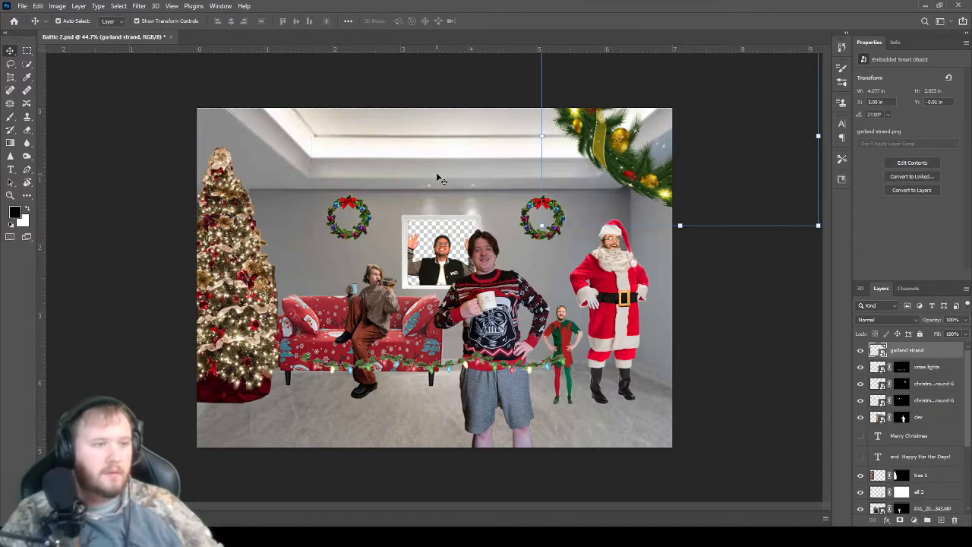
click(761, 336)
scroll(471, 196, up, 4)
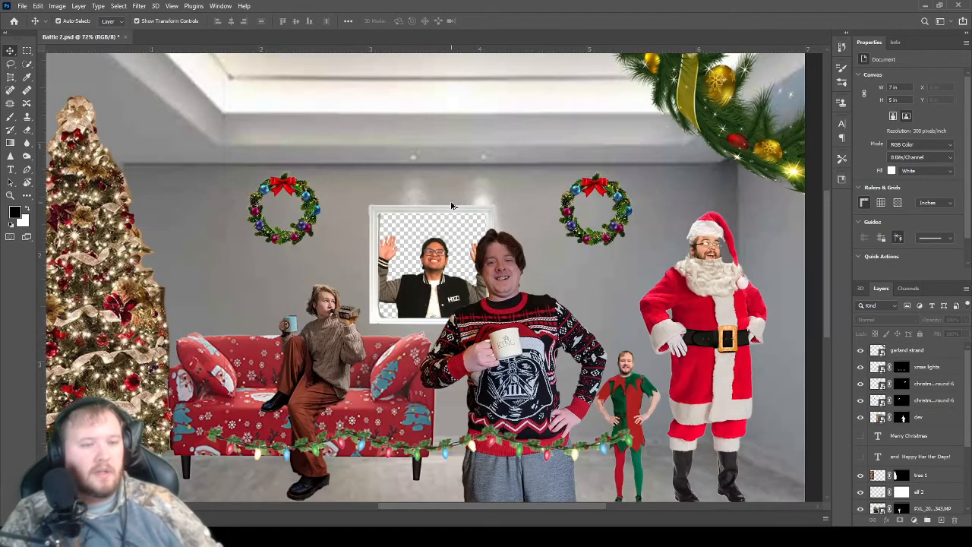
scroll(442, 240, down, 4)
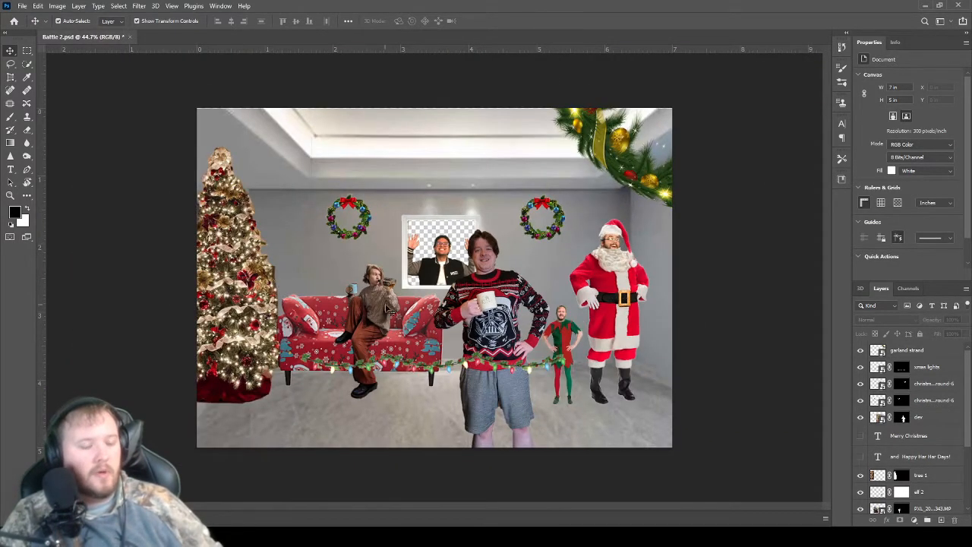
Step: Move the xmas lights strand straight up from the couch to the ceiling edge above the window
click(433, 372)
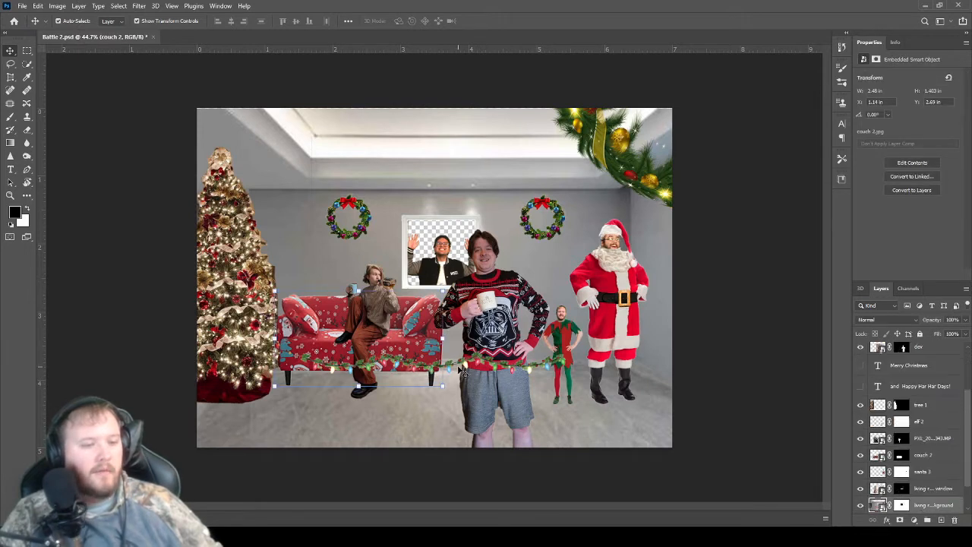
scroll(935, 373, up, 3)
click(931, 368)
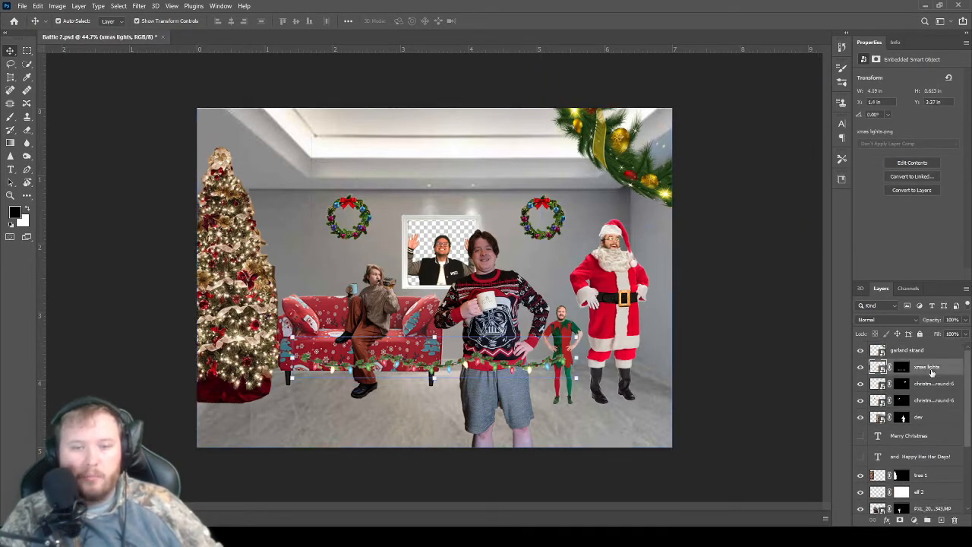
drag(440, 367, 441, 151)
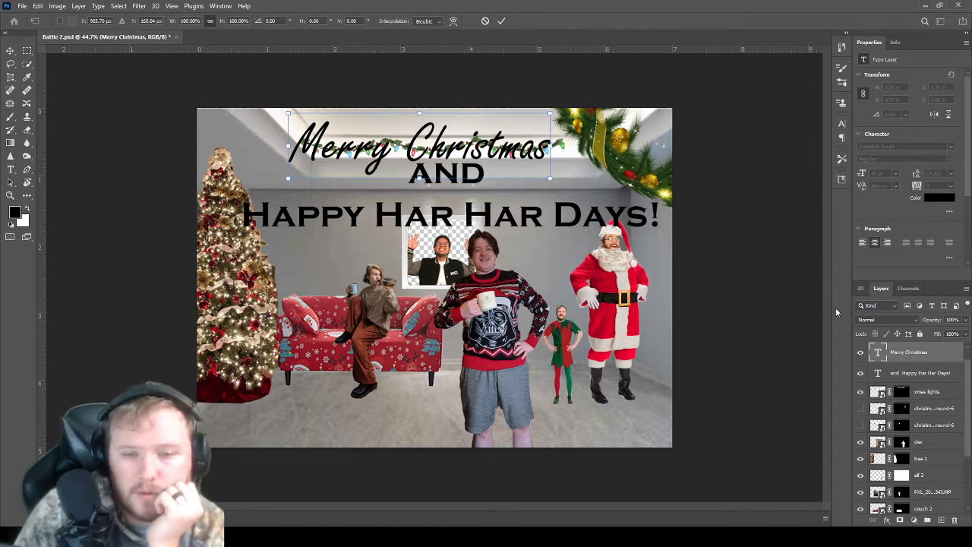
Step: Hide the xmas lights layer behind the greeting text
scroll(934, 424, up, 1)
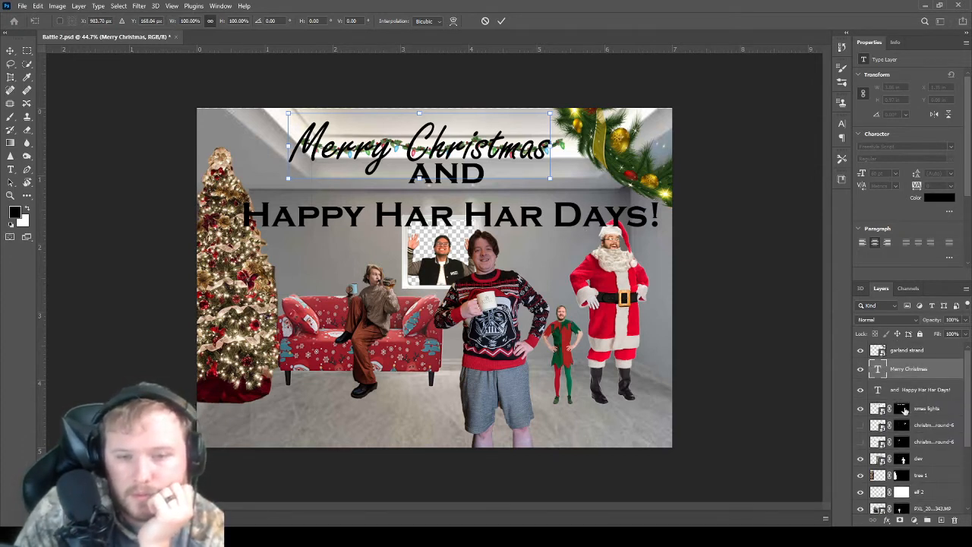
click(860, 409)
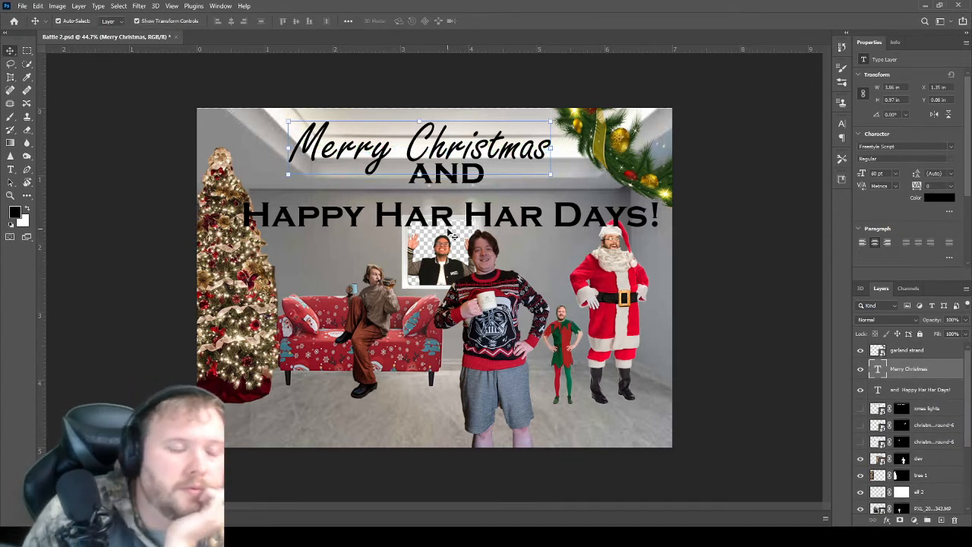
Step: Change the font of the "and Happy Har Har Days!" text to a script matching the Merry Christmas text
click(925, 390)
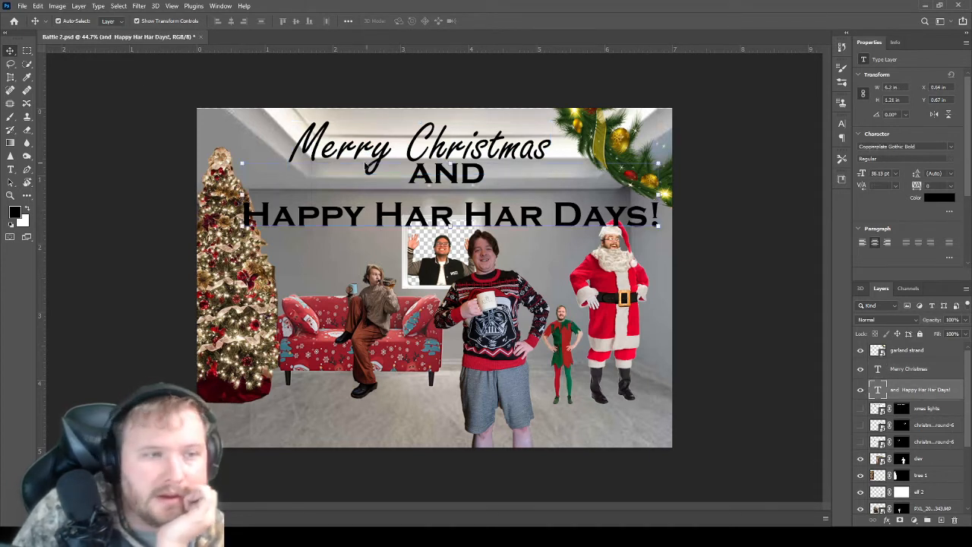
double_click(386, 213)
click(144, 21)
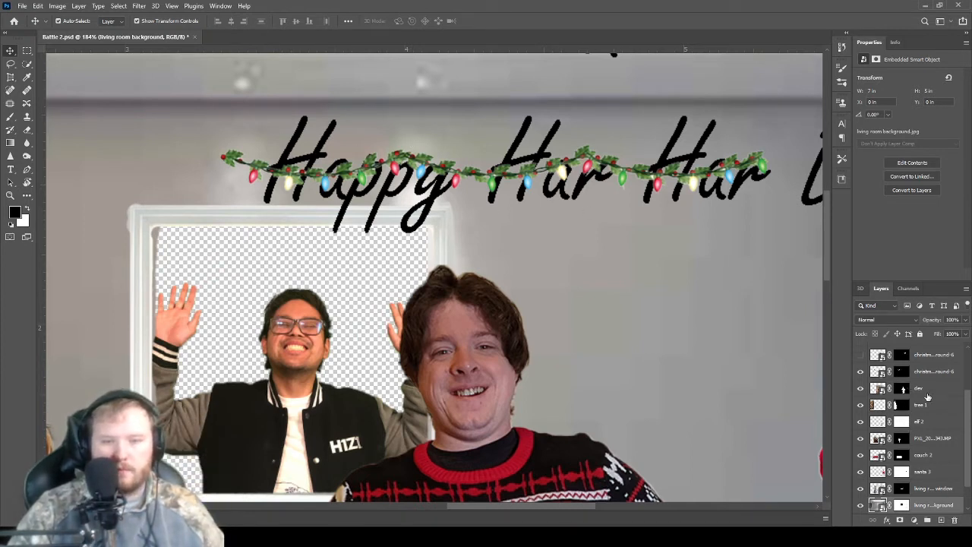
Step: Duplicate the xmas lights layer twice and hide both copies
scroll(925, 429, down, 2)
scroll(926, 434, up, 3)
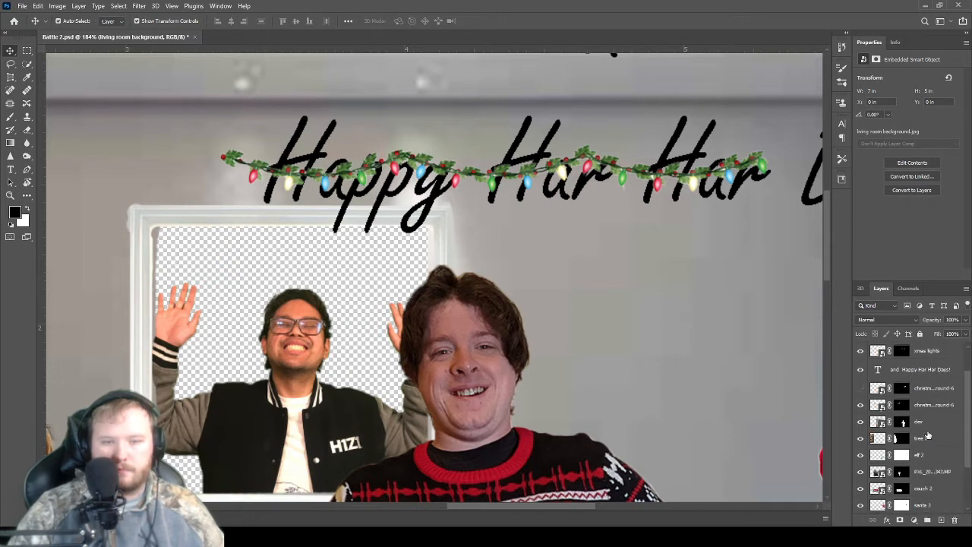
click(927, 389)
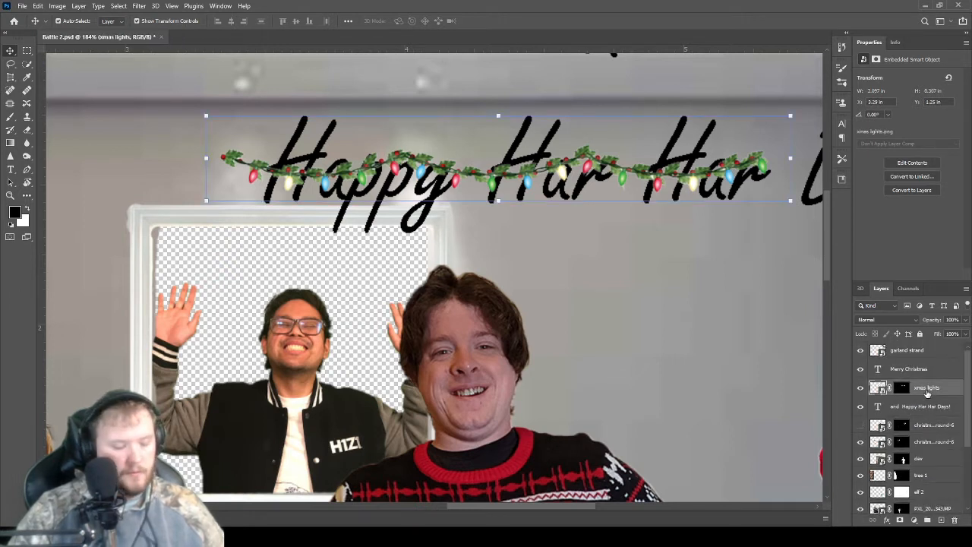
key(ctrl+j)
key(ctrl+j)
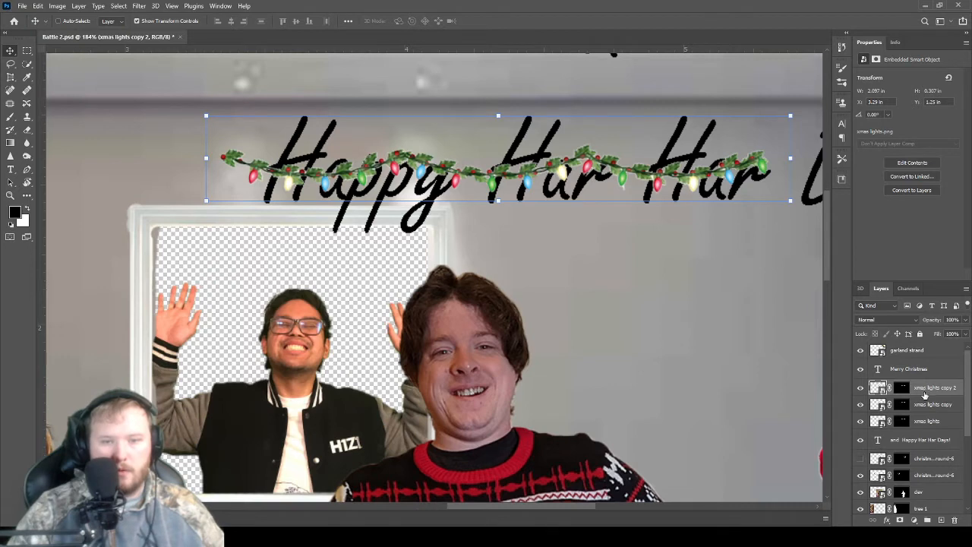
click(860, 387)
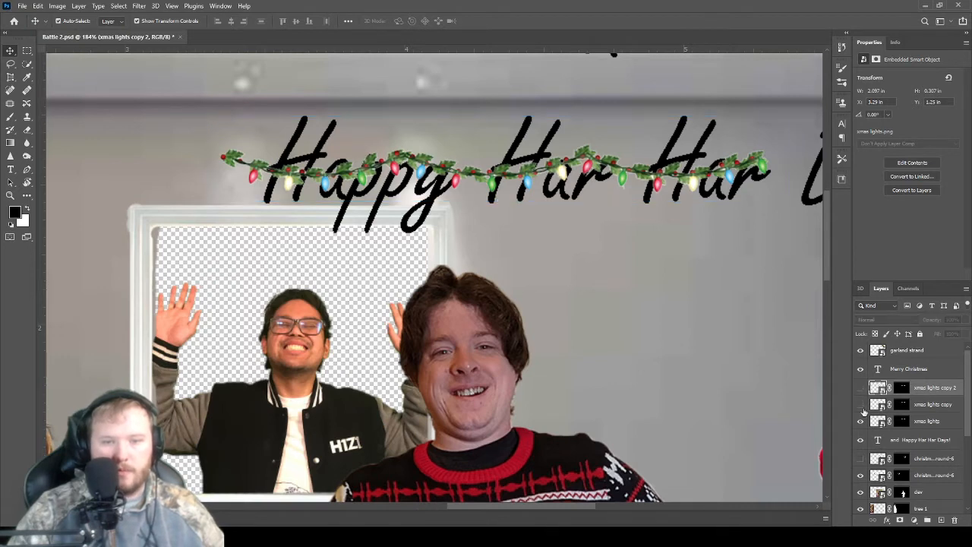
Step: Paint black on the xmas lights layer mask with a 10 px brush where the strand crosses the H, a and first p of "Happy"
click(937, 428)
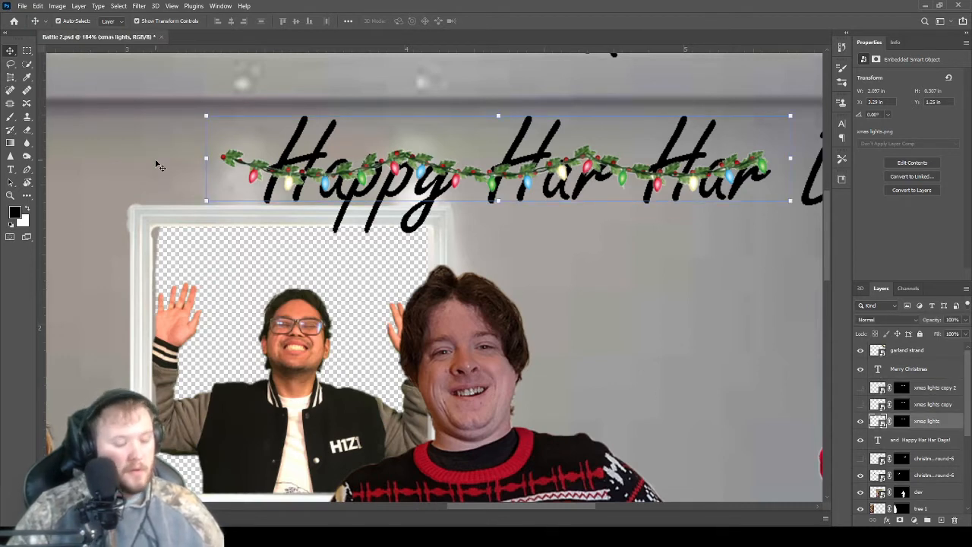
scroll(157, 165, up, 4)
scroll(157, 166, down, 2)
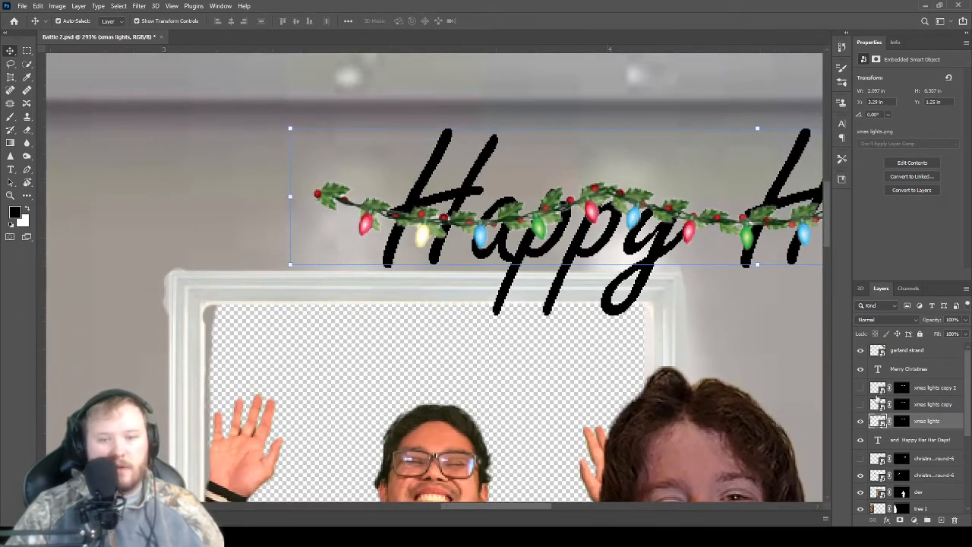
click(902, 421)
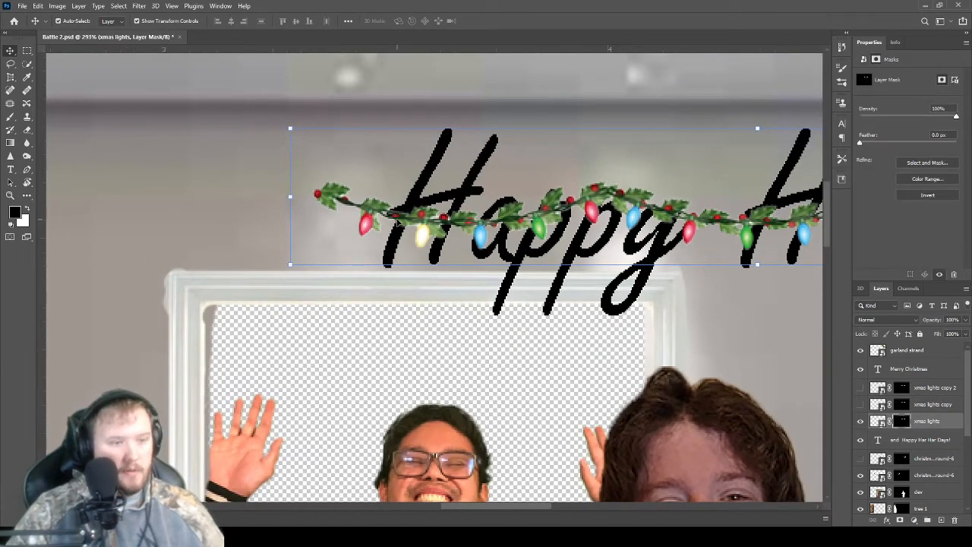
key(b)
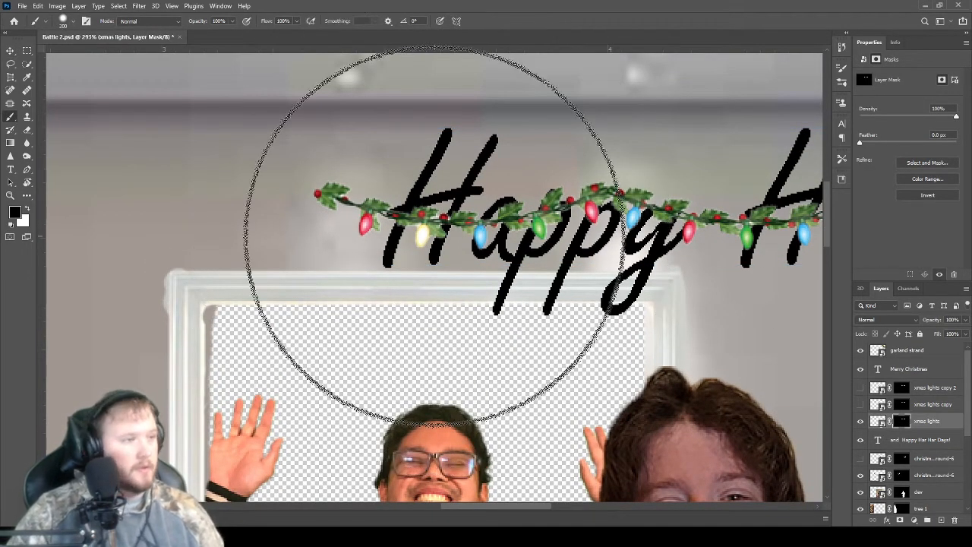
key(bracketleft)
key(bracketleft)
key(bracketleft)
key(bracketleft)
key(bracketleft)
key(bracketleft)
key(bracketleft)
key(bracketleft)
key(bracketleft)
key(bracketleft)
key(bracketleft)
key(bracketleft)
key(bracketleft)
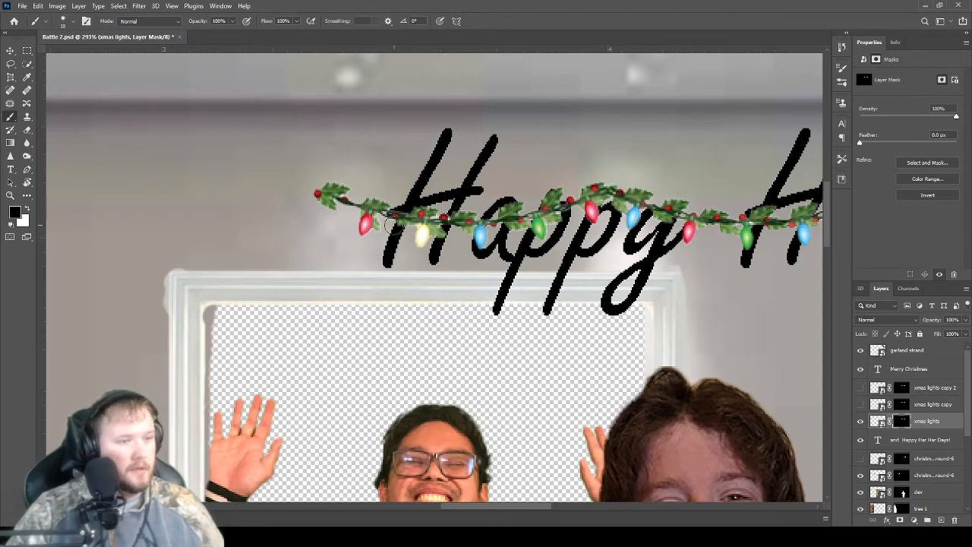
drag(402, 214, 398, 220)
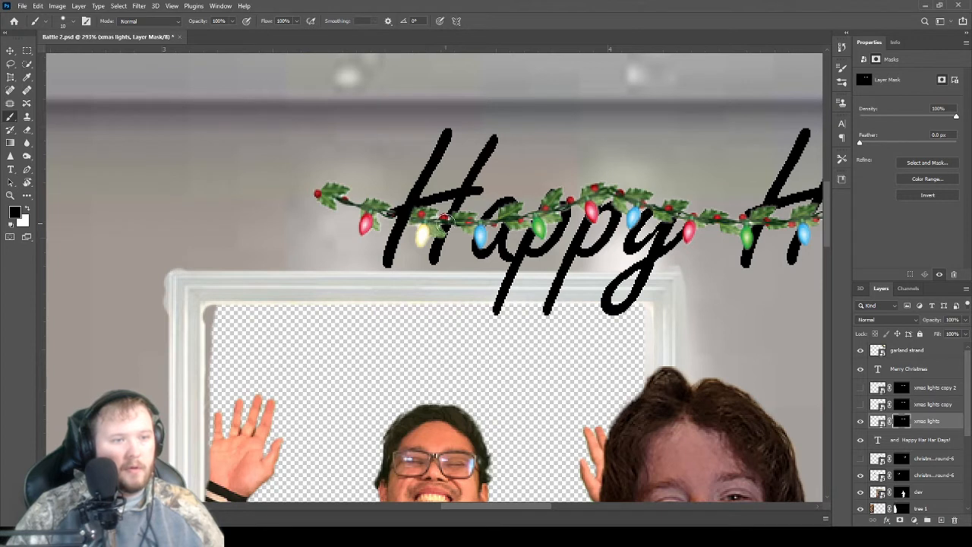
drag(479, 226, 483, 222)
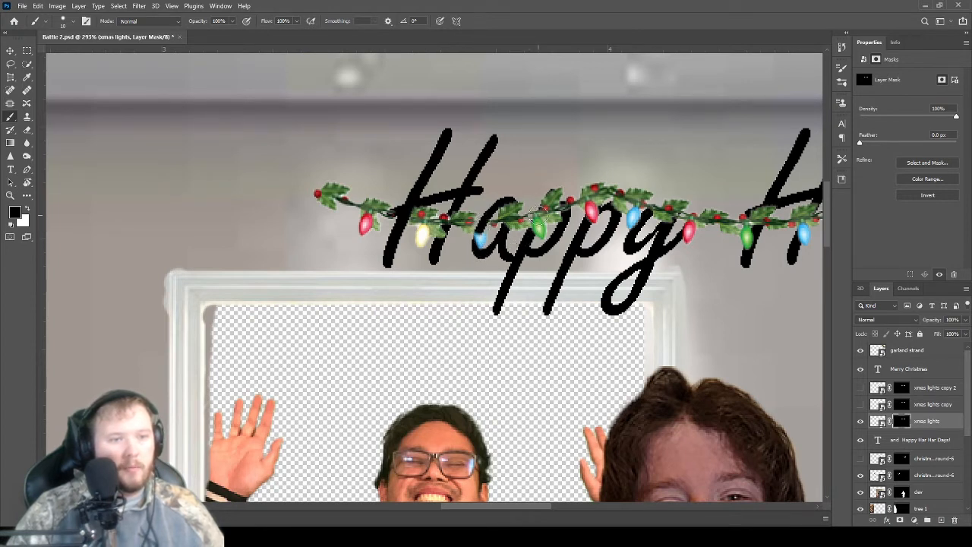
drag(539, 214, 549, 202)
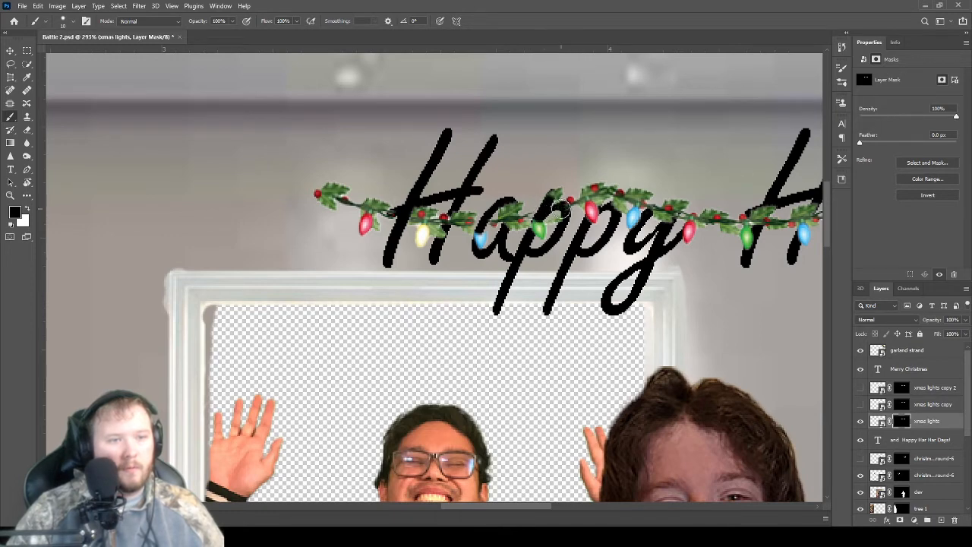
scroll(616, 222, down, 4)
scroll(630, 222, up, 9)
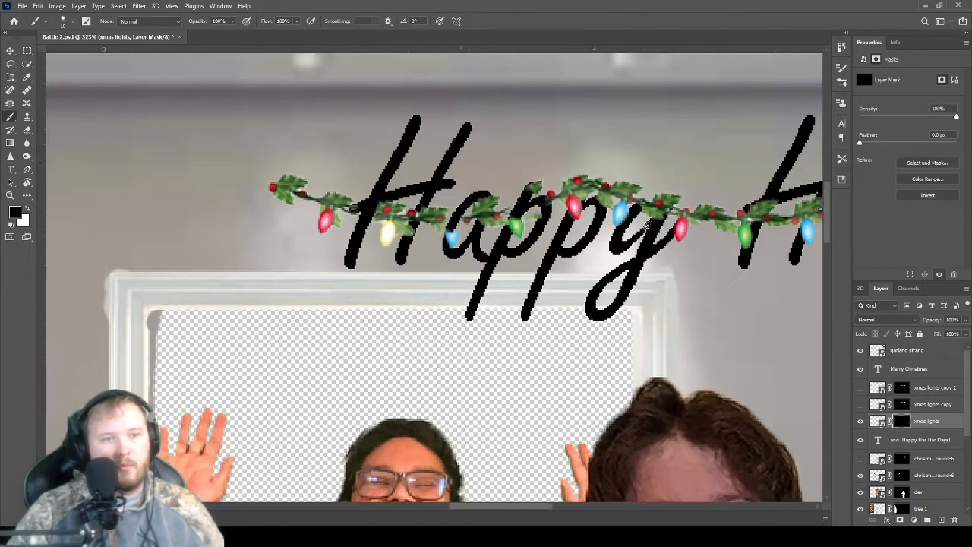
scroll(543, 304, down, 9)
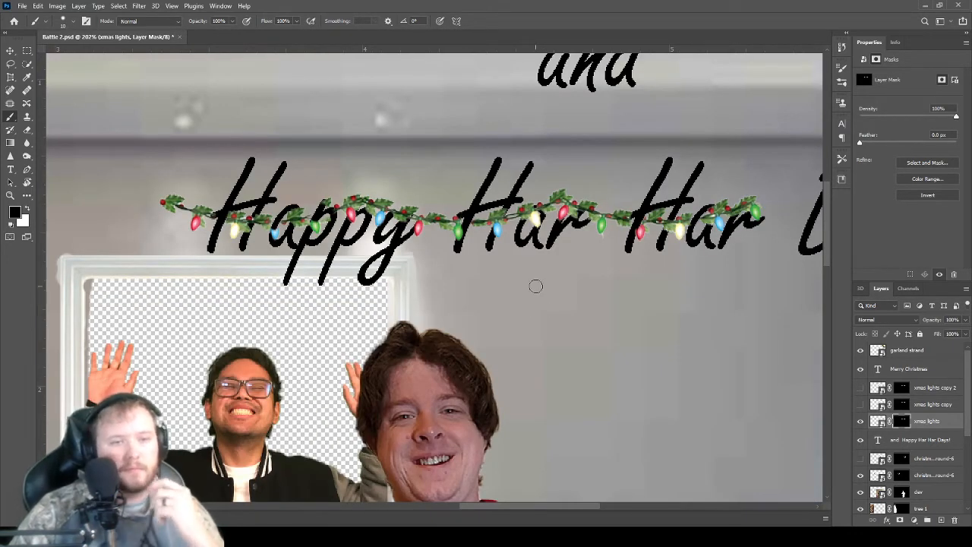
scroll(532, 273, down, 6)
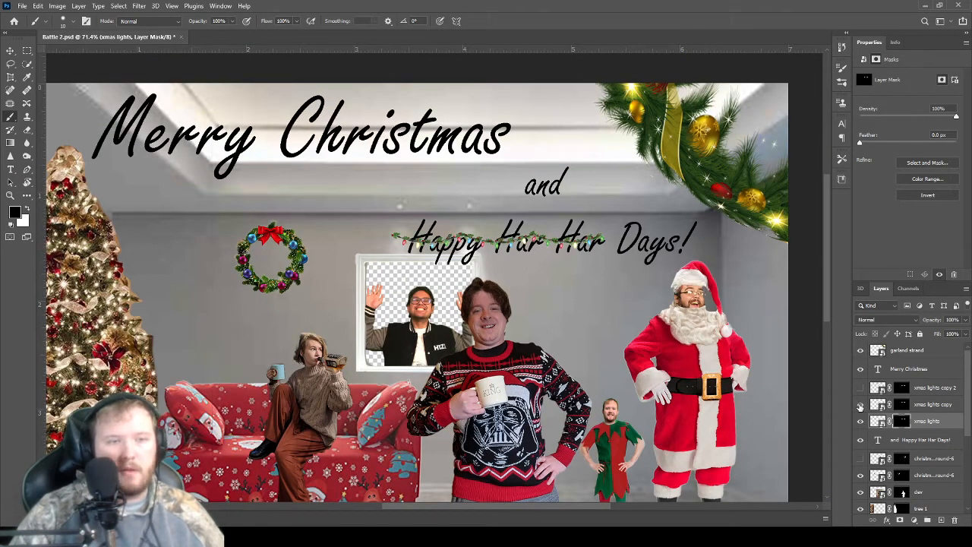
Step: Show the xmas lights copy layer and use it to extend the light strand across the word "Days!"
click(928, 408)
scroll(719, 321, up, 1)
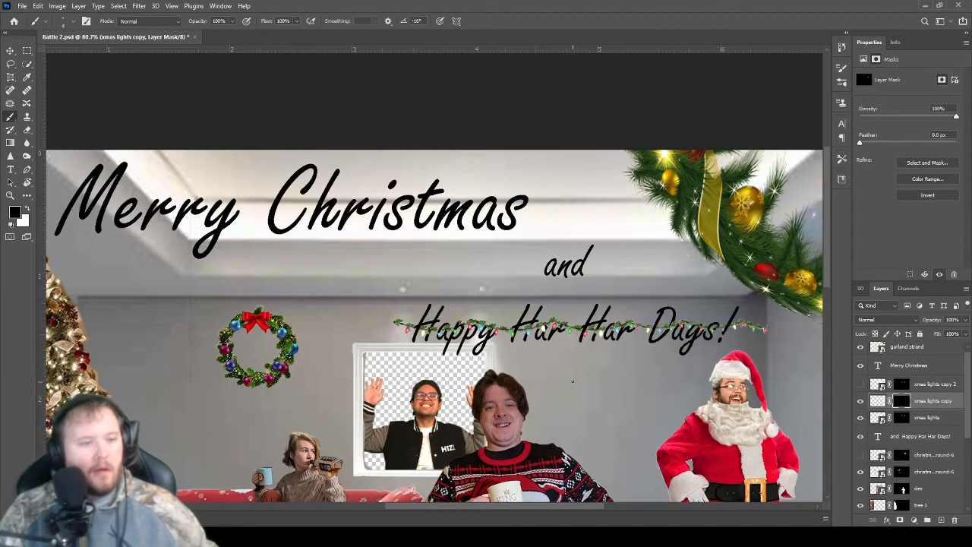
scroll(572, 382, down, 4)
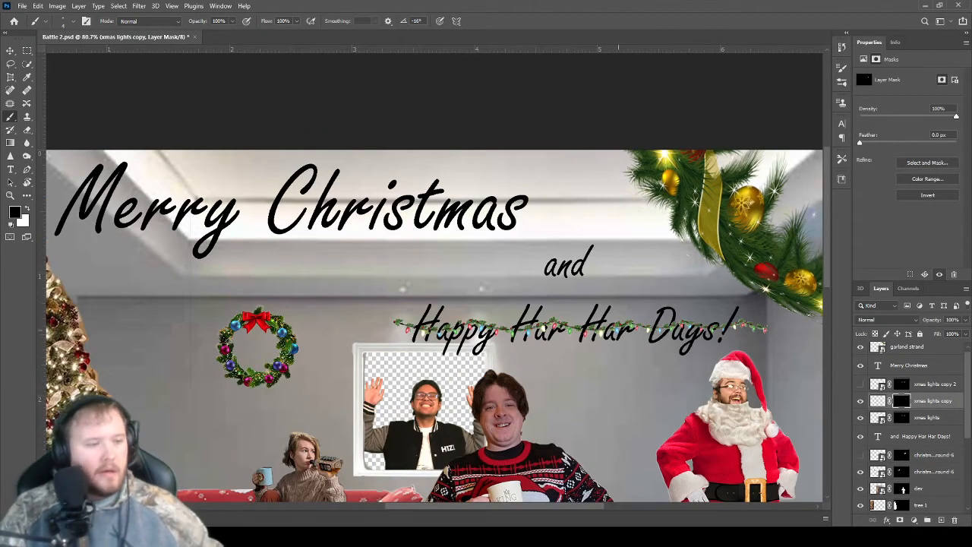